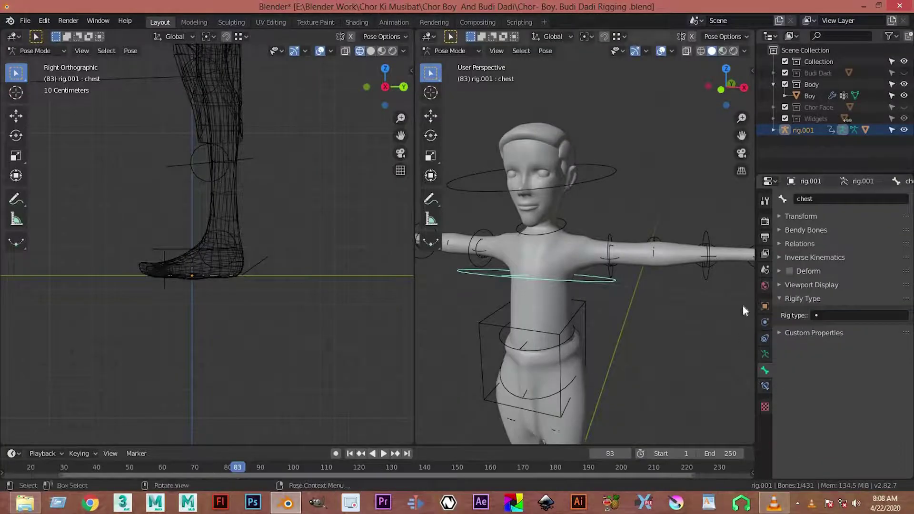
# Take the rig out of Pose Mode, make the Boy mesh active in Object Mode, and bring up the mode list.
pyautogui.click(575, 262)
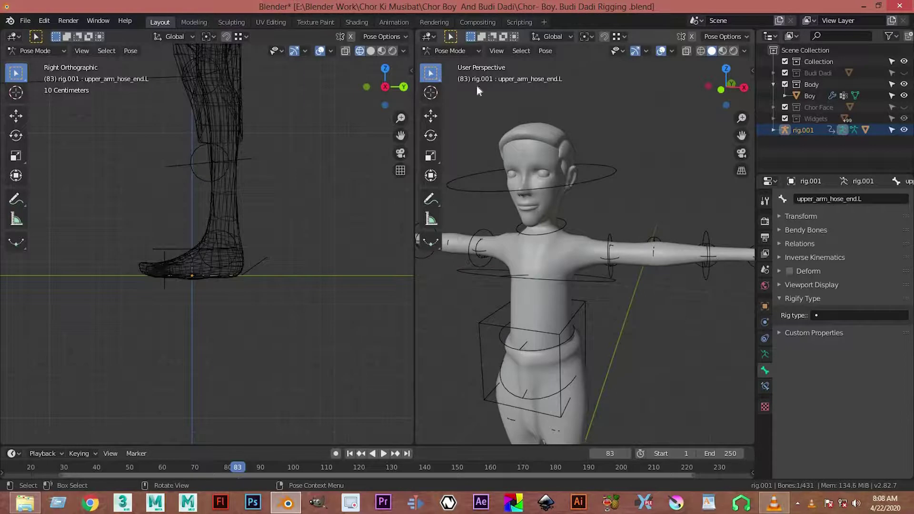
pyautogui.click(446, 52)
pyautogui.click(453, 64)
pyautogui.click(581, 157)
# Put the Boy mesh into Weight Paint mode and show its Vertex Groups list.
pyautogui.click(461, 51)
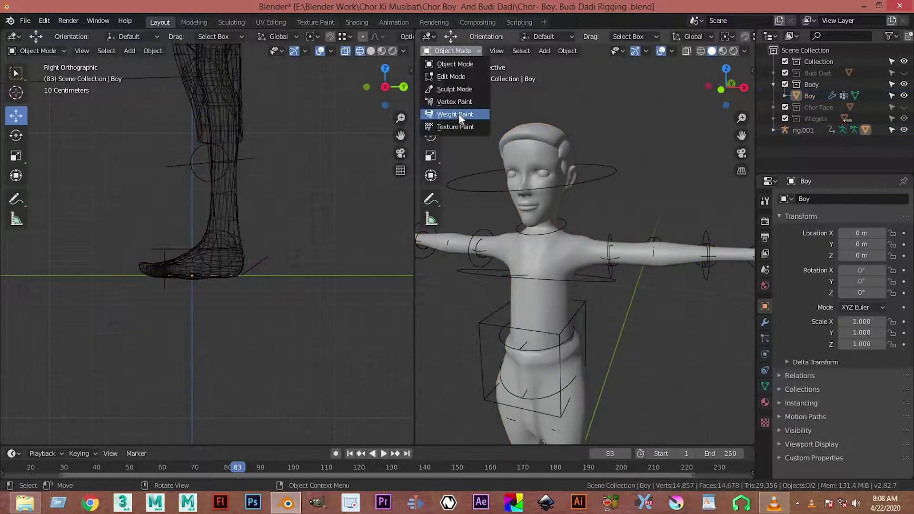
pyautogui.click(463, 114)
pyautogui.scroll(3, 619, 238)
pyautogui.click(765, 387)
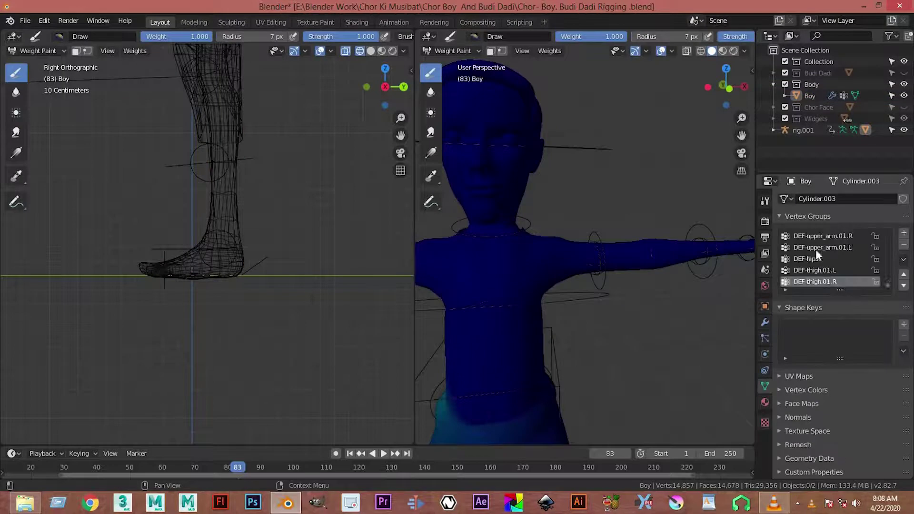
# Browse the vertex groups, previewing the DEF-head and DEF-f_index.03.L weights.
pyautogui.scroll(3, 815, 251)
pyautogui.scroll(2, 812, 243)
pyautogui.scroll(2, 812, 239)
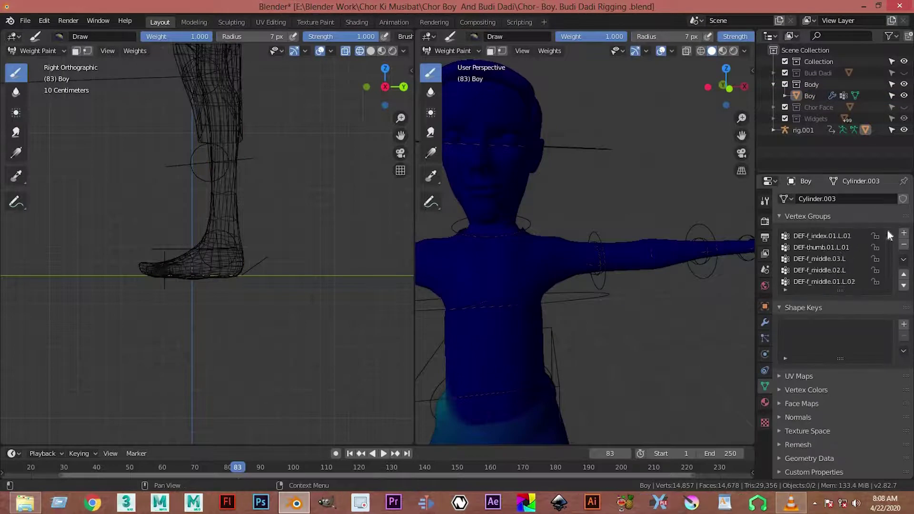
pyautogui.click(807, 236)
pyautogui.scroll(-4, 544, 227)
pyautogui.scroll(4, 545, 227)
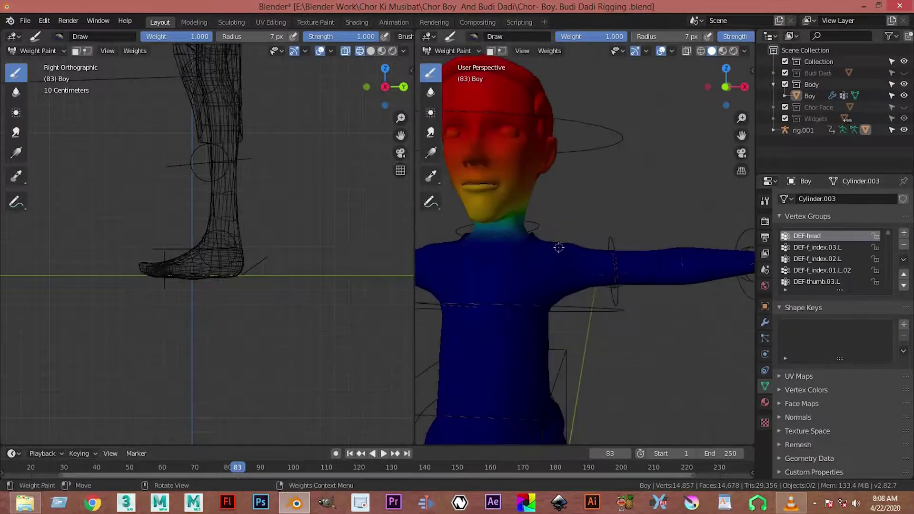
pyautogui.click(844, 248)
pyautogui.scroll(-3, 593, 281)
pyautogui.scroll(-3, 592, 283)
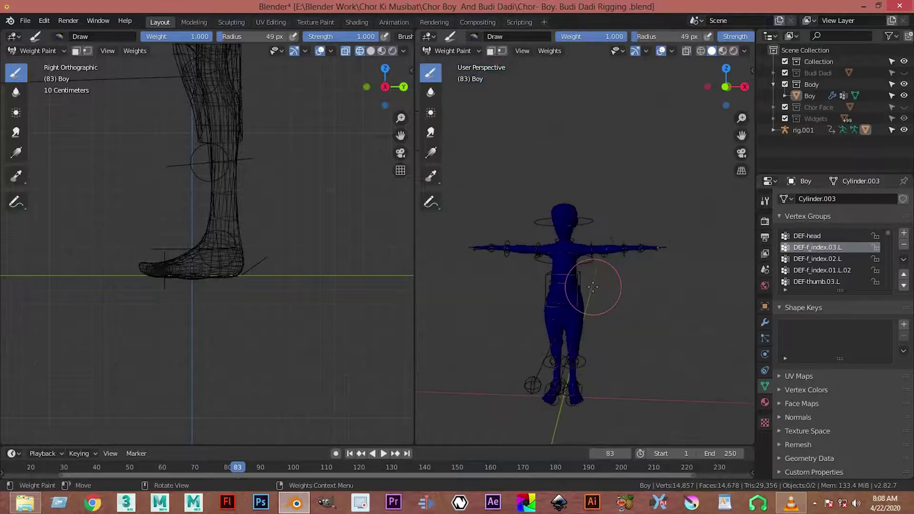
# Inspect the weights from the top view, zooming in and out over the model.
pyautogui.press('KP_7')
pyautogui.scroll(2, 592, 286)
pyautogui.scroll(3, 649, 255)
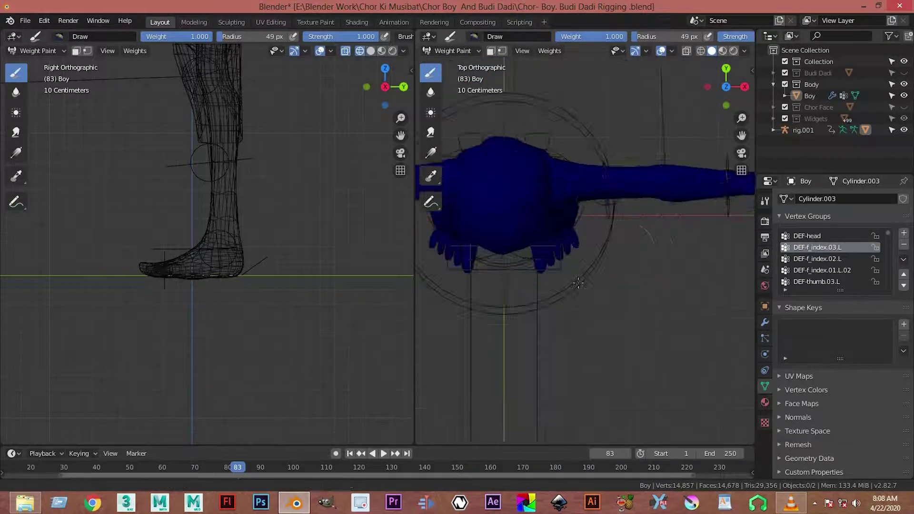
pyautogui.scroll(4, 617, 269)
pyautogui.scroll(3, 617, 269)
pyautogui.keyDown('ctrl'); pyautogui.scroll(-1, 821, 259); pyautogui.keyUp('ctrl')
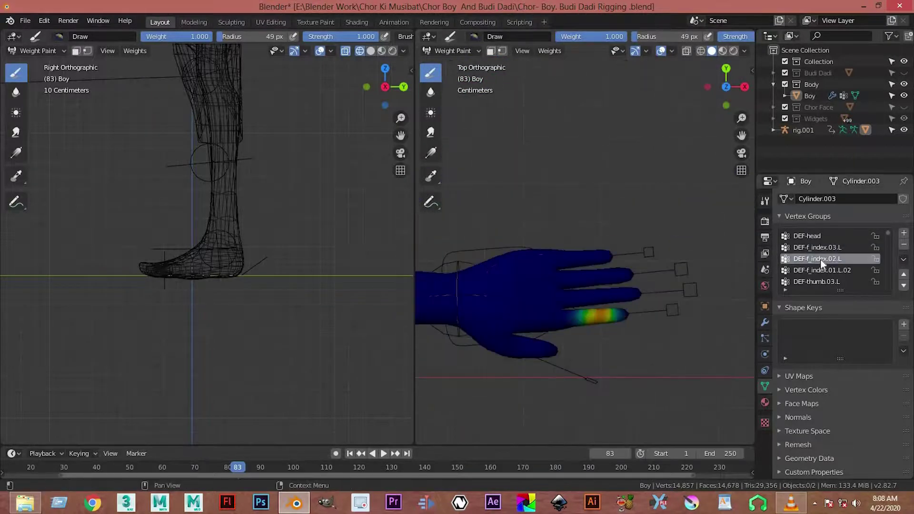
pyautogui.keyDown('ctrl'); pyautogui.scroll(-3, 820, 259); pyautogui.keyUp('ctrl')
pyautogui.keyDown('ctrl'); pyautogui.scroll(-1, 820, 259); pyautogui.keyUp('ctrl')
pyautogui.keyDown('ctrl'); pyautogui.scroll(-2, 821, 259); pyautogui.keyUp('ctrl')
pyautogui.keyDown('ctrl'); pyautogui.scroll(-2, 820, 259); pyautogui.keyUp('ctrl')
pyautogui.keyDown('ctrl'); pyautogui.scroll(-2, 821, 259); pyautogui.keyUp('ctrl')
pyautogui.keyDown('ctrl'); pyautogui.scroll(-2, 821, 259); pyautogui.keyUp('ctrl')
pyautogui.keyDown('ctrl'); pyautogui.scroll(-2, 820, 259); pyautogui.keyUp('ctrl')
pyautogui.keyDown('ctrl'); pyautogui.scroll(-2, 820, 259); pyautogui.keyUp('ctrl')
pyautogui.keyDown('ctrl'); pyautogui.scroll(-2, 820, 259); pyautogui.keyUp('ctrl')
pyautogui.scroll(-3, 527, 278)
pyautogui.scroll(-2, 527, 279)
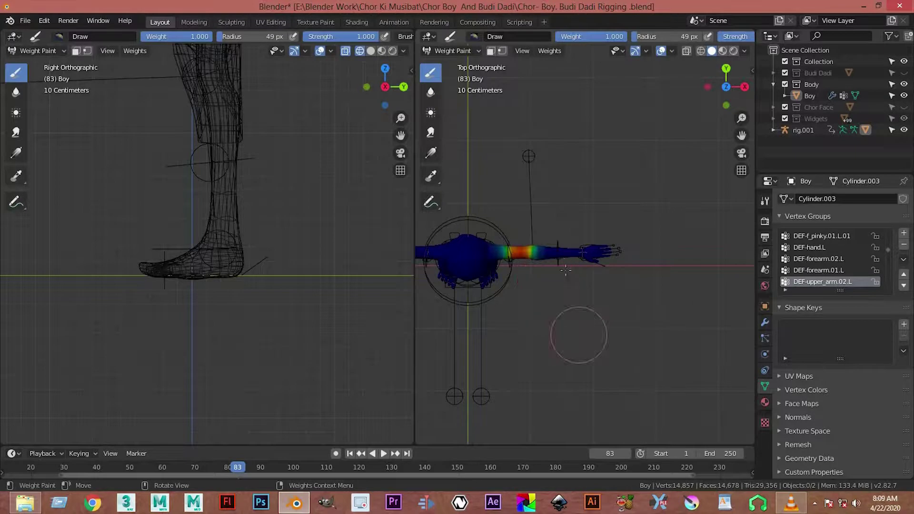
# Select DEF-shoulder.L and frame its weights on the left shoulder.
pyautogui.moveTo(566, 270)
pyautogui.mouseDown(button='middle')
pyautogui.moveTo(594, 247)
pyautogui.moveTo(619, 266)
pyautogui.moveTo(580, 298)
pyautogui.mouseUp(button='middle')
pyautogui.scroll(2, 595, 247)
pyautogui.click(832, 270)
pyautogui.scroll(3, 612, 275)
pyautogui.scroll(2, 583, 256)
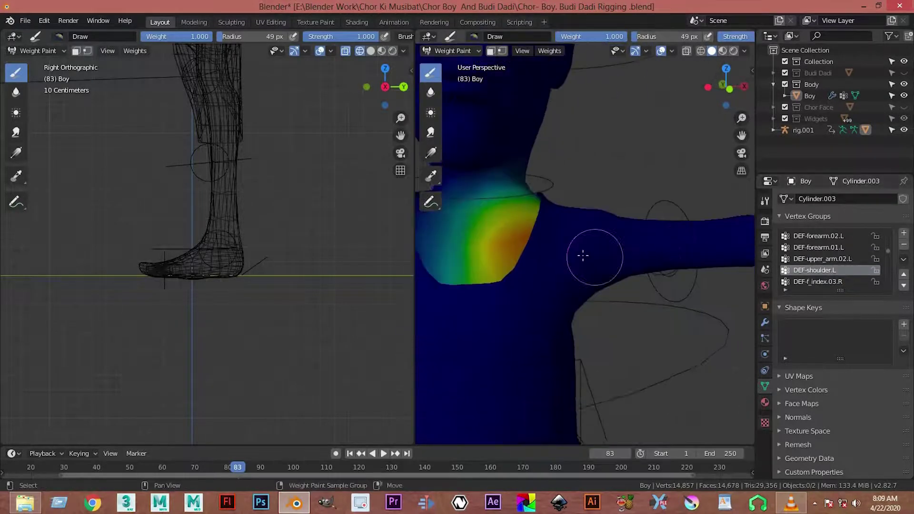
pyautogui.moveTo(583, 255)
pyautogui.keyDown('shift'); pyautogui.mouseDown(button='middle')
pyautogui.moveTo(578, 270)
pyautogui.moveTo(561, 247)
pyautogui.moveTo(483, 272)
pyautogui.mouseUp(button='middle'); pyautogui.keyUp('shift')
# In Edit Mode, select the faces across the top of the left shoulder.
pyautogui.press('Tab')
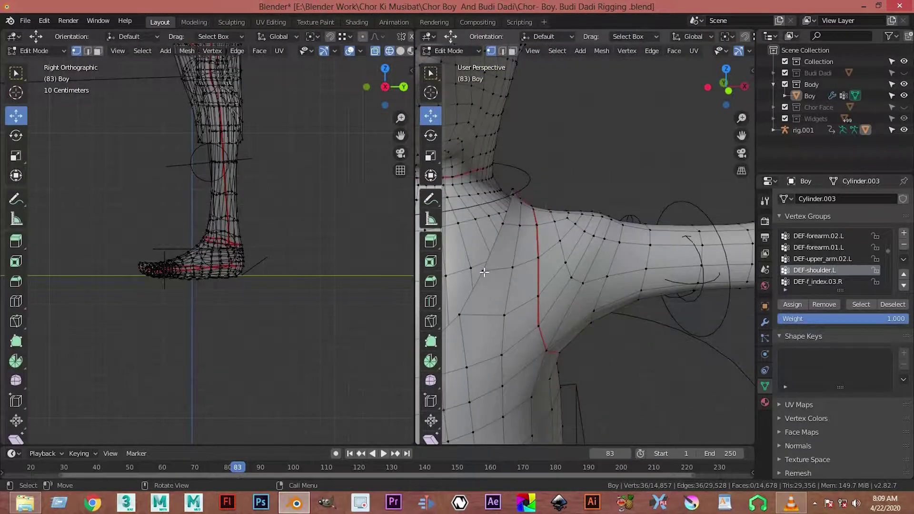
pyautogui.moveTo(518, 214)
pyautogui.keyDown('shift'); pyautogui.mouseDown(button='middle')
pyautogui.moveTo(497, 257)
pyautogui.moveTo(552, 268)
pyautogui.moveTo(476, 262)
pyautogui.moveTo(545, 312)
pyautogui.moveTo(506, 288)
pyautogui.mouseUp(button='middle'); pyautogui.keyUp('shift')
pyautogui.keyDown('shift'); pyautogui.click(463, 259); pyautogui.keyUp('shift')
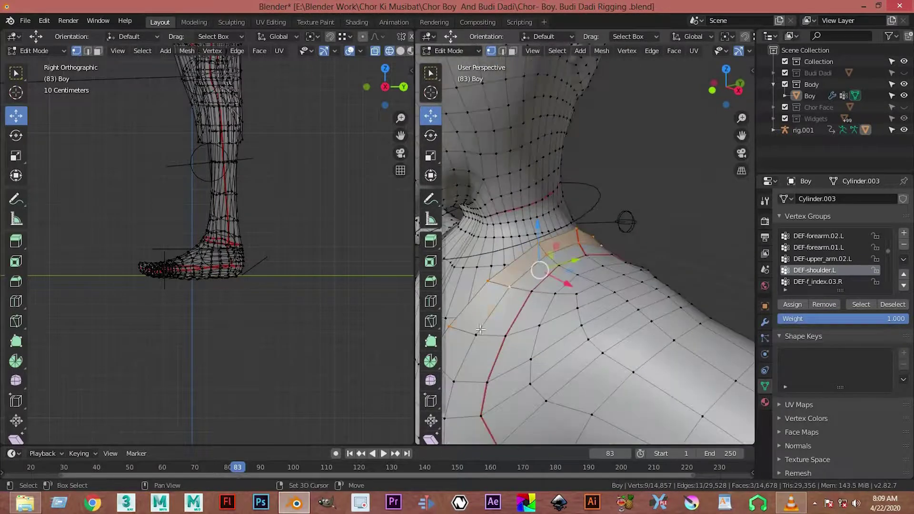
pyautogui.moveTo(621, 282); pyautogui.dragTo(614, 291, button='middle')
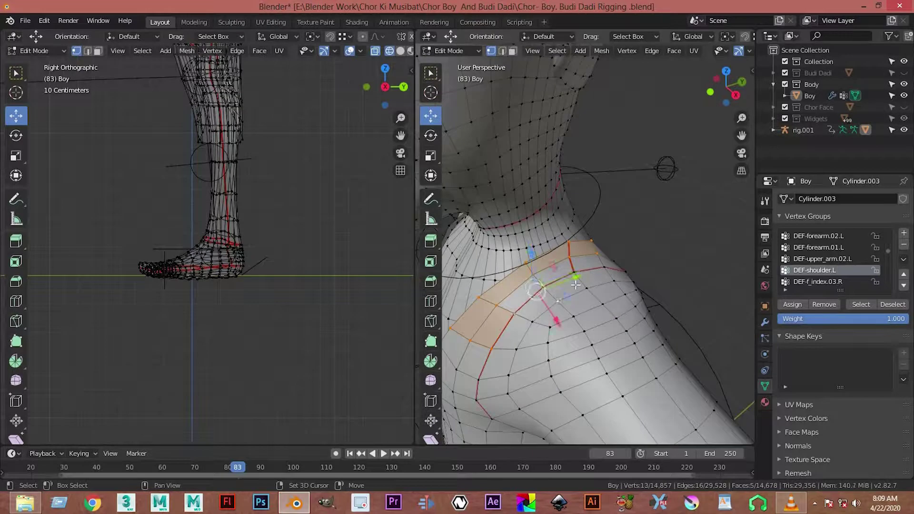
pyautogui.moveTo(533, 285); pyautogui.dragTo(527, 326, button='middle')
pyautogui.moveTo(577, 299); pyautogui.dragTo(590, 279, button='middle')
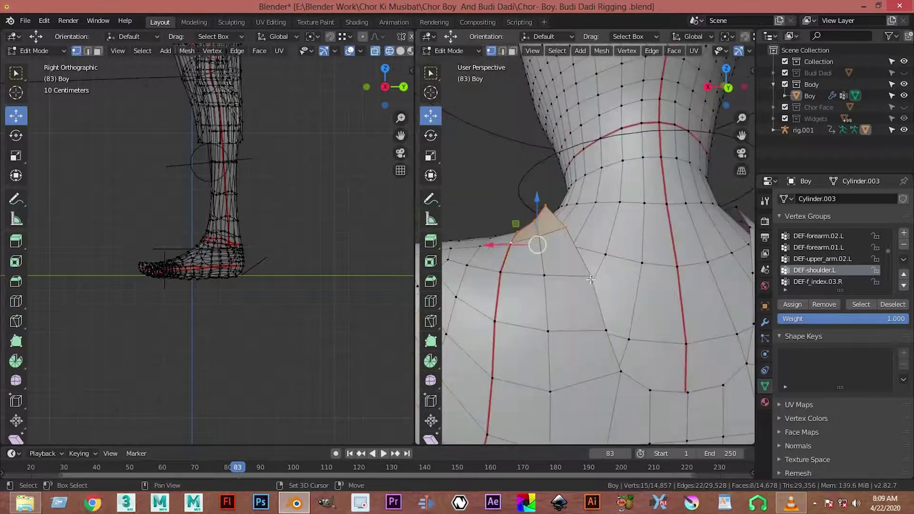
pyautogui.scroll(-2, 605, 329)
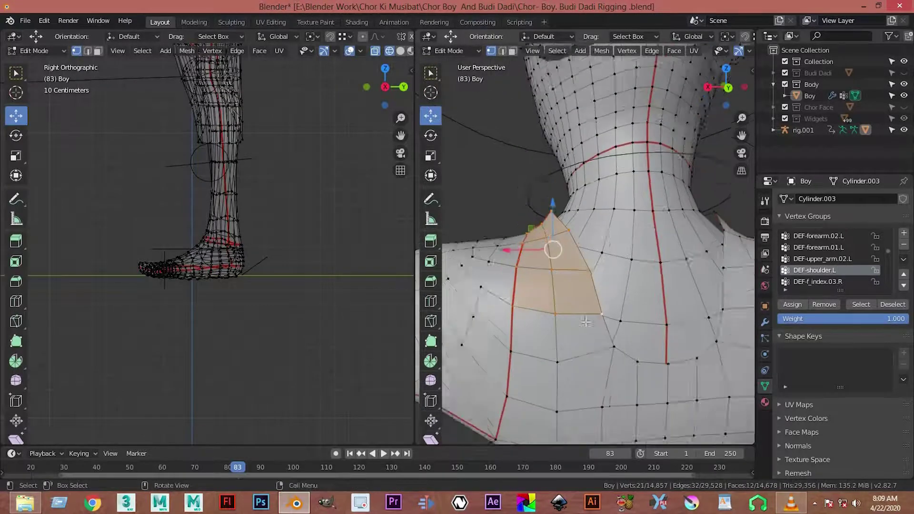
pyautogui.scroll(-1, 606, 328)
pyautogui.moveTo(526, 332); pyautogui.dragTo(602, 302, button='middle')
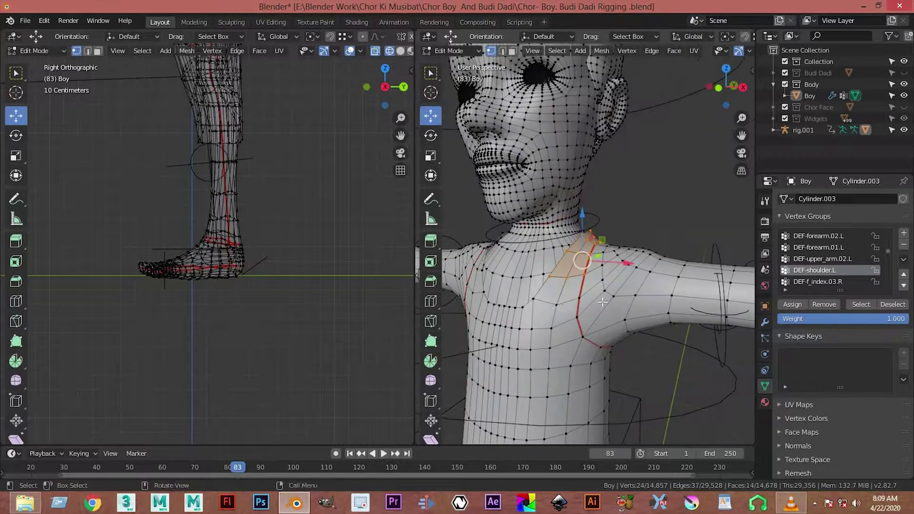
# Assign the selected faces to DEF-shoulder.L at weight 1.0 and return to Weight Paint.
pyautogui.click(792, 304)
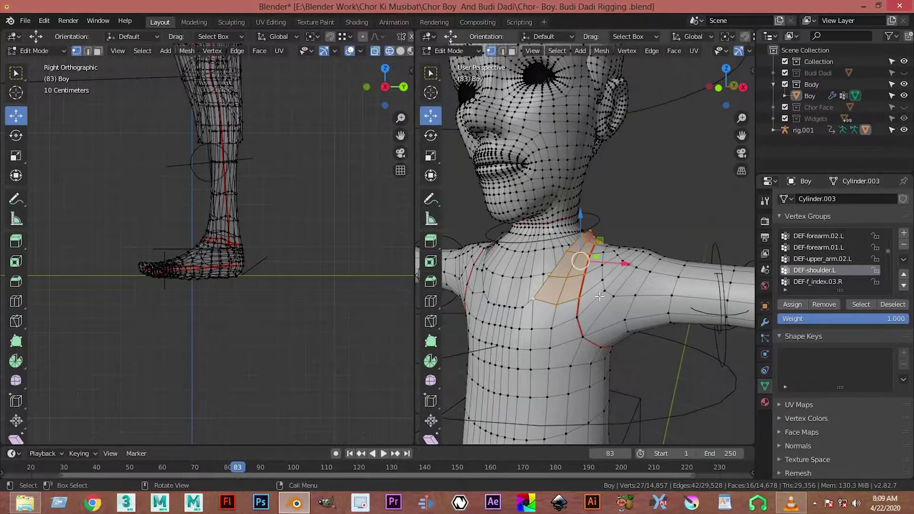
pyautogui.hotkey('ctrl', 'Tab')
pyautogui.scroll(-3, 619, 318)
pyautogui.hotkey('ctrl', 'Tab')
pyautogui.hotkey('ctrl', 'Tab')
# Return the mesh to Object Mode and put rig.001 into Pose Mode.
pyautogui.click(448, 51)
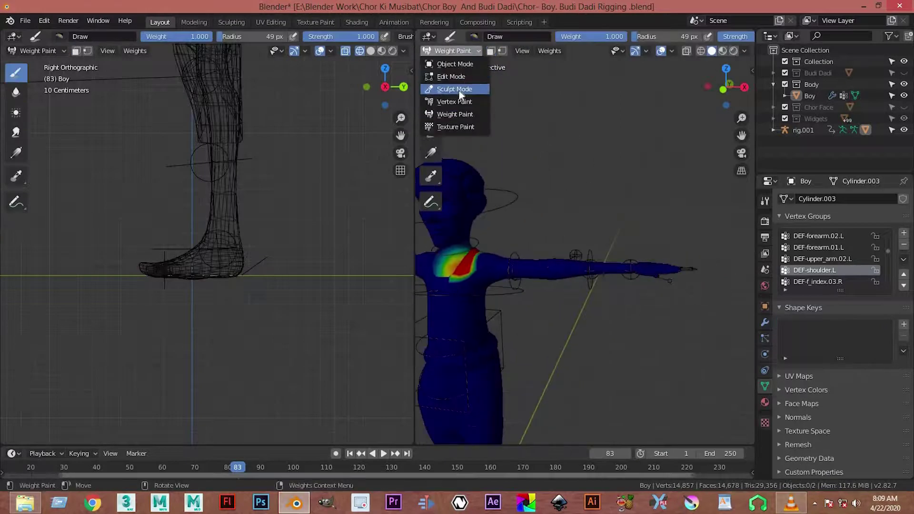
pyautogui.click(461, 63)
pyautogui.click(476, 283)
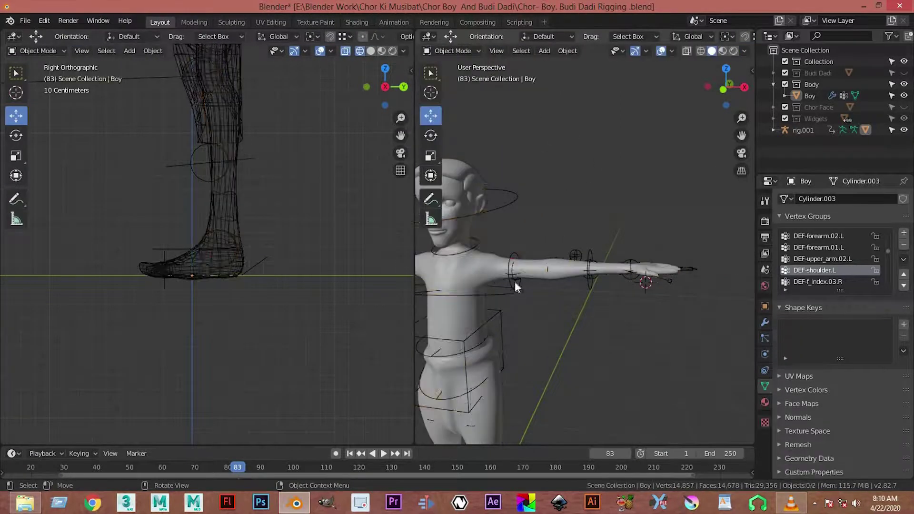
pyautogui.click(458, 89)
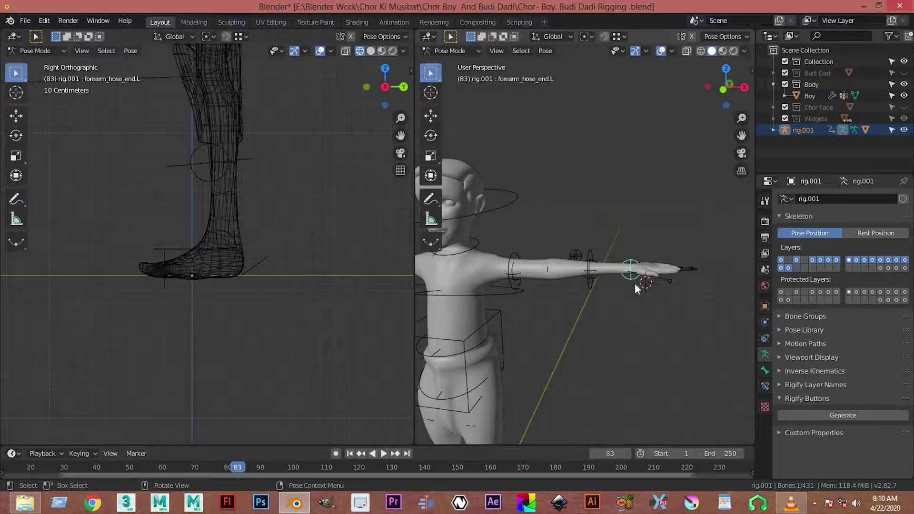
# Select the hand.fk.L bone and try rotating it, cancelling the rotation.
pyautogui.scroll(1, 635, 283)
pyautogui.scroll(3, 647, 287)
pyautogui.scroll(2, 640, 301)
pyautogui.scroll(2, 547, 313)
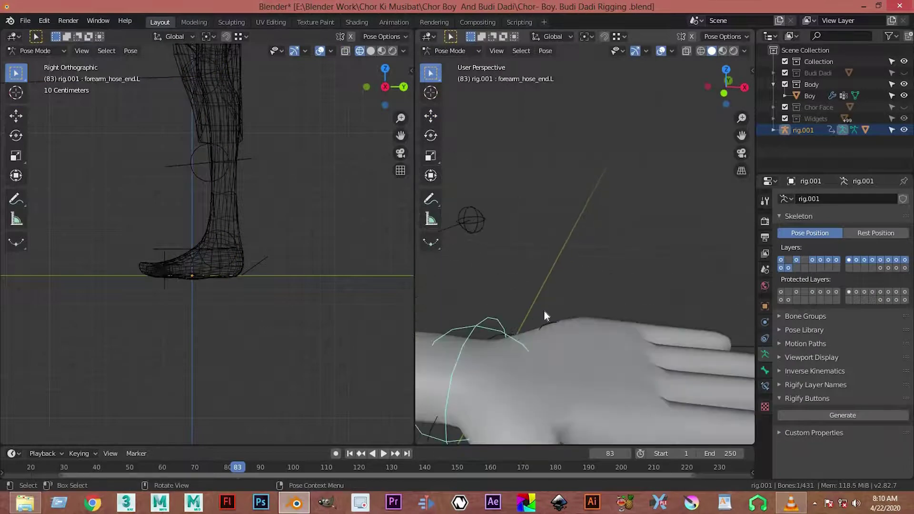
pyautogui.click(510, 333)
pyautogui.scroll(-3, 543, 308)
pyautogui.scroll(-3, 554, 285)
pyautogui.press('r')
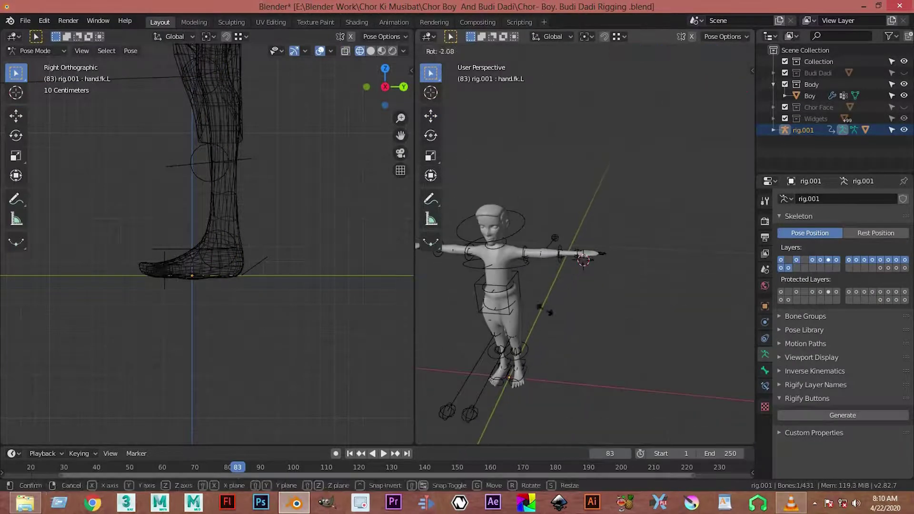
pyautogui.scroll(4, 557, 281)
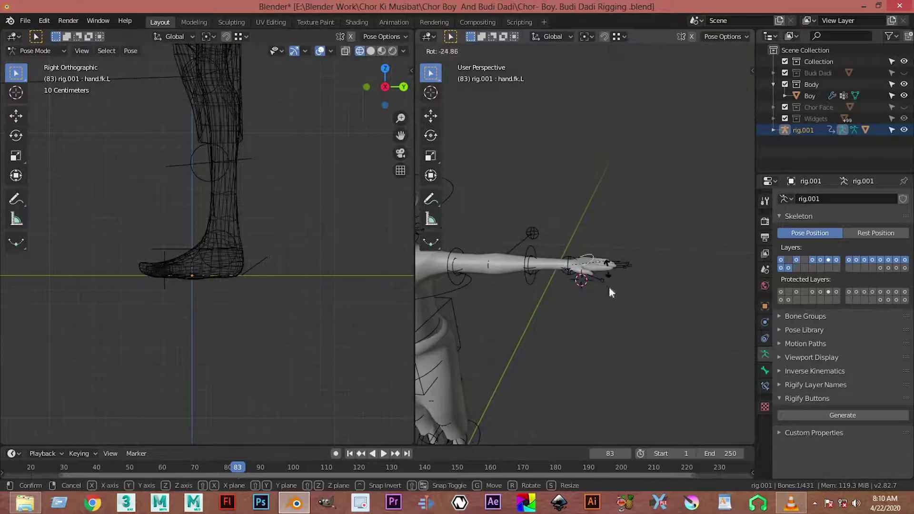
pyautogui.press('Escape')
# Inspect the arm bone in the viewport side panel, then close the panel.
pyautogui.scroll(-2, 618, 286)
pyautogui.scroll(2, 592, 284)
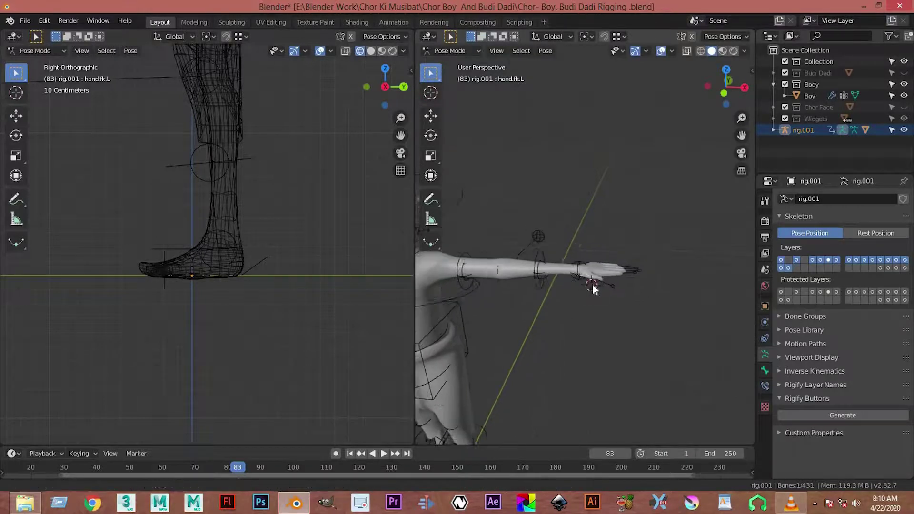
pyautogui.keyDown('shift'); pyautogui.moveTo(592, 284); pyautogui.dragTo(604, 291, button='middle'); pyautogui.keyUp('shift')
pyautogui.press('n')
pyautogui.scroll(-3, 561, 285)
pyautogui.scroll(3, 559, 288)
pyautogui.scroll(-2, 596, 253)
pyautogui.scroll(2, 596, 253)
pyautogui.press('n')
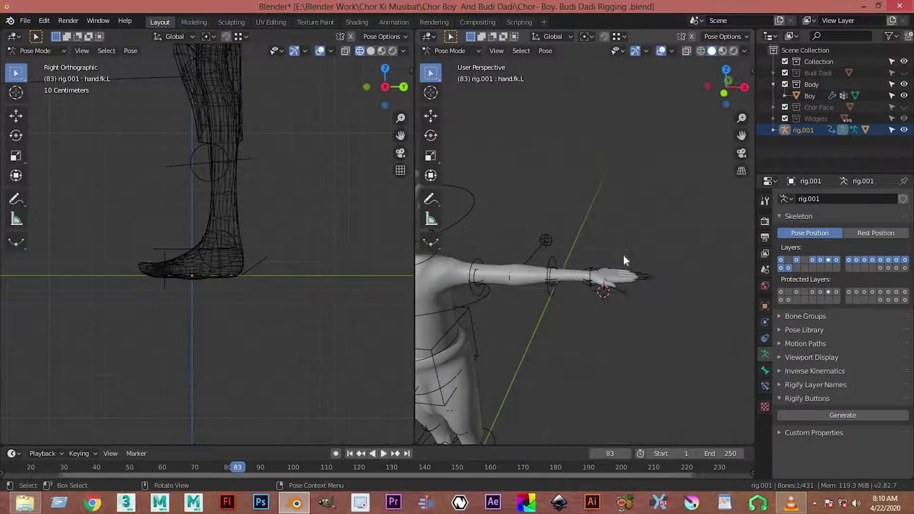
pyautogui.scroll(1, 595, 266)
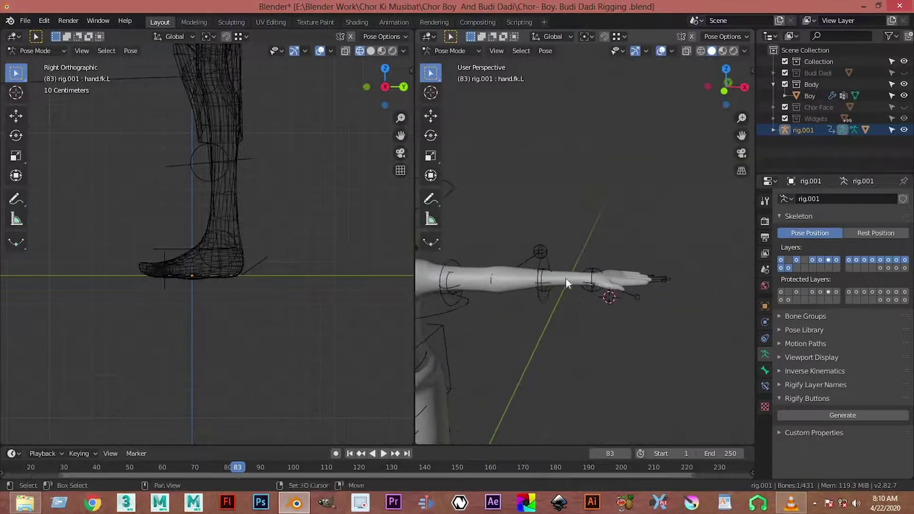
# Select the hand.ik.L control and test moving it, cancelling each attempt.
pyautogui.press('r')
pyautogui.click(626, 313)
pyautogui.moveTo(626, 313)
pyautogui.mouseDown(button='middle')
pyautogui.moveTo(637, 239)
pyautogui.moveTo(678, 264)
pyautogui.moveTo(618, 267)
pyautogui.mouseUp(button='middle')
pyautogui.scroll(3, 638, 239)
pyautogui.press('g')
pyautogui.press('Escape')
pyautogui.moveTo(562, 254)
pyautogui.mouseDown(button='middle')
pyautogui.moveTo(594, 269)
pyautogui.moveTo(614, 266)
pyautogui.mouseUp(button='middle')
pyautogui.scroll(-3, 614, 266)
pyautogui.press('g')
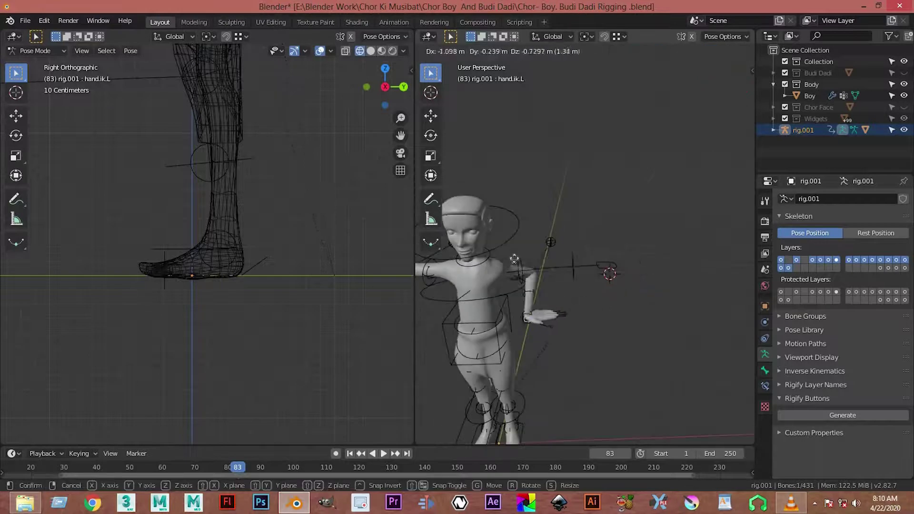
pyautogui.press('Escape')
pyautogui.scroll(3, 733, 283)
pyautogui.moveTo(733, 283)
pyautogui.mouseDown(button='middle')
pyautogui.moveTo(675, 272)
pyautogui.moveTo(614, 297)
pyautogui.moveTo(574, 224)
pyautogui.mouseUp(button='middle')
pyautogui.scroll(3, 635, 277)
# Move hand.ik.L down to the hip (X -0.604, Y 0.0858, Z -1.35 m).
pyautogui.click(582, 225)
pyautogui.scroll(-3, 627, 232)
pyautogui.moveTo(619, 297)
pyautogui.mouseDown(button='middle')
pyautogui.moveTo(615, 282)
pyautogui.moveTo(618, 319)
pyautogui.moveTo(619, 197)
pyautogui.moveTo(595, 215)
pyautogui.moveTo(586, 176)
pyautogui.moveTo(579, 236)
pyautogui.mouseUp(button='middle')
pyautogui.click(614, 305)
pyautogui.press('g')
pyautogui.press('Escape')
pyautogui.scroll(-3, 633, 272)
pyautogui.press('g')
pyautogui.click(601, 366)
pyautogui.scroll(3, 642, 300)
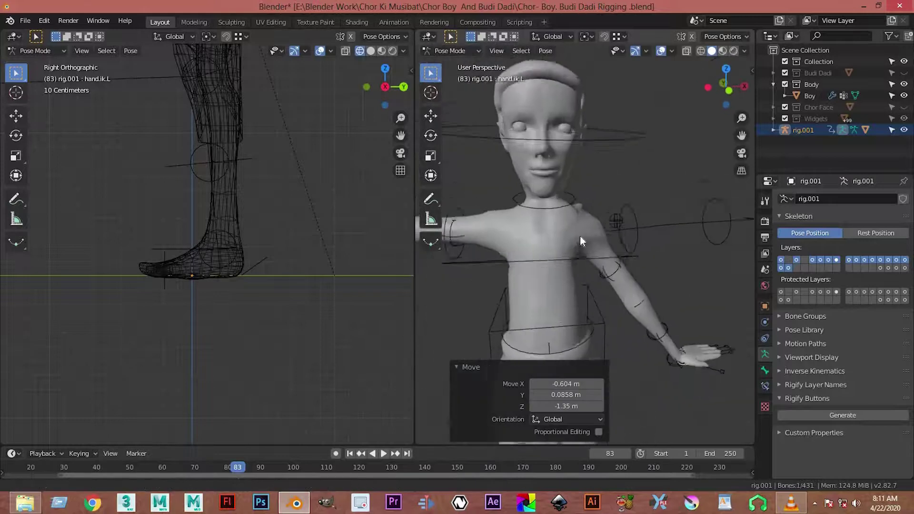
pyautogui.scroll(3, 580, 236)
# Deselect the hand bone, return the rig to Object Mode, and weight paint the Boy mesh.
pyautogui.click(640, 283)
pyautogui.click(449, 51)
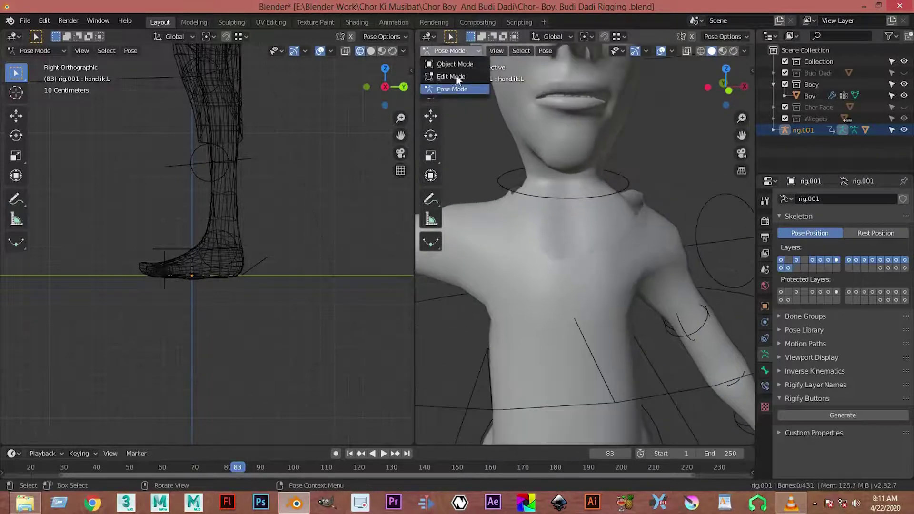
pyautogui.click(463, 63)
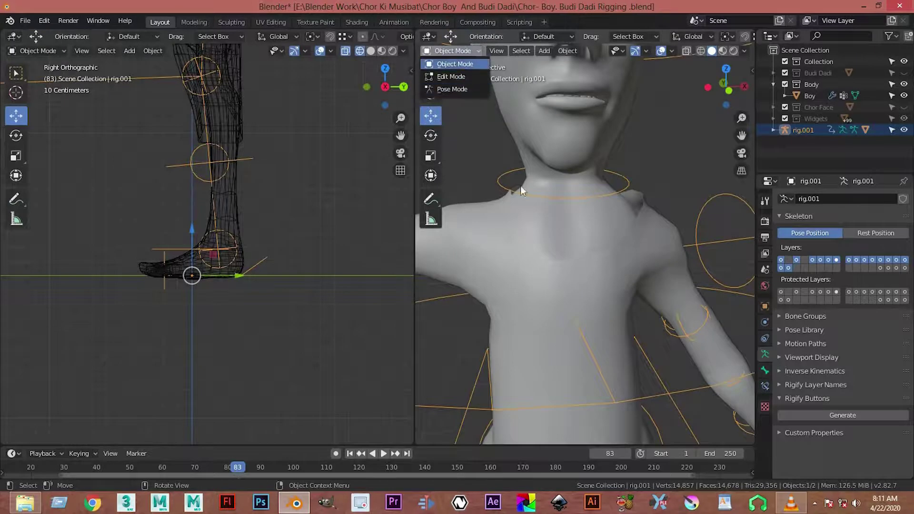
pyautogui.click(521, 190)
pyautogui.click(448, 51)
pyautogui.click(454, 114)
# Select the DEF-upper_arm.01.L vertex group and frame the left shoulder.
pyautogui.moveTo(626, 235)
pyautogui.mouseDown(button='middle')
pyautogui.moveTo(591, 249)
pyautogui.moveTo(611, 254)
pyautogui.mouseUp(button='middle')
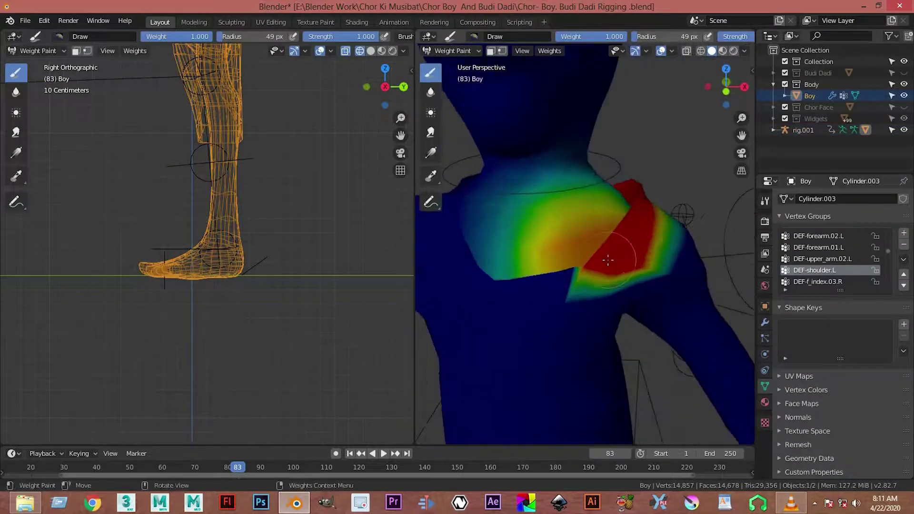
pyautogui.click(817, 281)
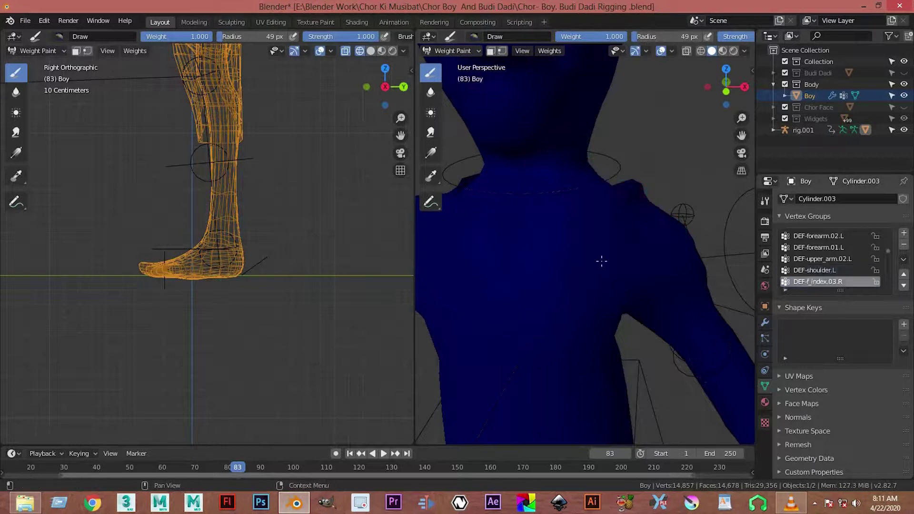
pyautogui.keyDown('ctrl'); pyautogui.scroll(-3, 822, 271); pyautogui.keyUp('ctrl')
pyautogui.keyDown('ctrl'); pyautogui.scroll(-3, 821, 271); pyautogui.keyUp('ctrl')
pyautogui.keyDown('ctrl'); pyautogui.scroll(-2, 821, 270); pyautogui.keyUp('ctrl')
pyautogui.keyDown('ctrl'); pyautogui.scroll(-2, 822, 270); pyautogui.keyUp('ctrl')
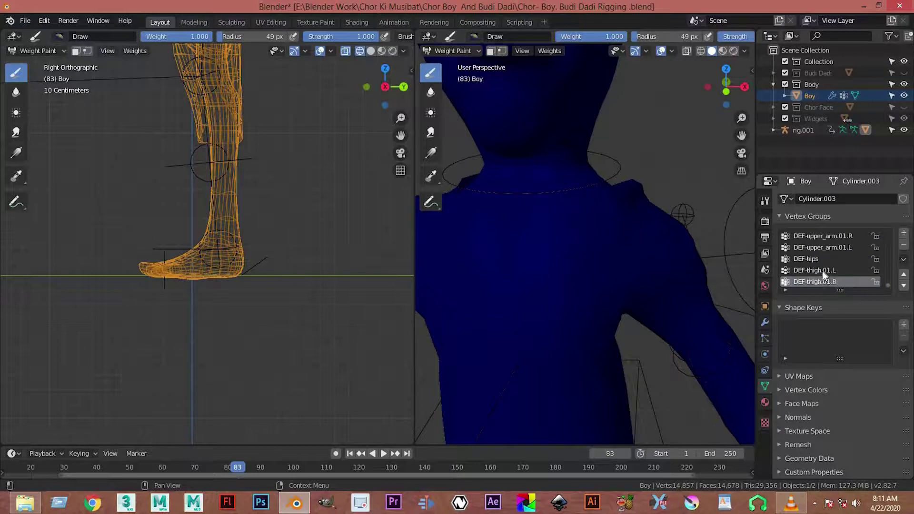
pyautogui.keyDown('ctrl'); pyautogui.scroll(-2, 822, 270); pyautogui.keyUp('ctrl')
pyautogui.keyDown('ctrl'); pyautogui.scroll(-1, 821, 270); pyautogui.keyUp('ctrl')
pyautogui.keyDown('ctrl'); pyautogui.scroll(-1, 821, 270); pyautogui.keyUp('ctrl')
pyautogui.keyDown('ctrl'); pyautogui.scroll(1, 821, 270); pyautogui.keyUp('ctrl')
pyautogui.moveTo(714, 200); pyautogui.dragTo(849, 149, button='middle')
# Set the brush Blend to Subtract and remove upper-arm weight from the chest.
pyautogui.click(767, 199)
pyautogui.click(873, 342)
pyautogui.click(861, 274)
pyautogui.moveTo(472, 296)
pyautogui.mouseDown()
pyautogui.moveTo(489, 255)
pyautogui.moveTo(585, 193)
pyautogui.mouseUp()
# Subtract DEF-upper_arm.01.L weight from the upper back, chest, lower back and neck.
pyautogui.moveTo(534, 258); pyautogui.dragTo(535, 304, button='middle')
pyautogui.moveTo(535, 309)
pyautogui.mouseDown()
pyautogui.moveTo(564, 261)
pyautogui.moveTo(500, 255)
pyautogui.moveTo(484, 269)
pyautogui.moveTo(591, 336)
pyautogui.mouseUp()
pyautogui.moveTo(590, 335)
pyautogui.mouseDown(button='middle')
pyautogui.moveTo(514, 333)
pyautogui.moveTo(546, 271)
pyautogui.moveTo(507, 197)
pyautogui.mouseUp(button='middle')
pyautogui.moveTo(507, 197)
pyautogui.mouseDown()
pyautogui.moveTo(479, 270)
pyautogui.moveTo(542, 275)
pyautogui.mouseUp()
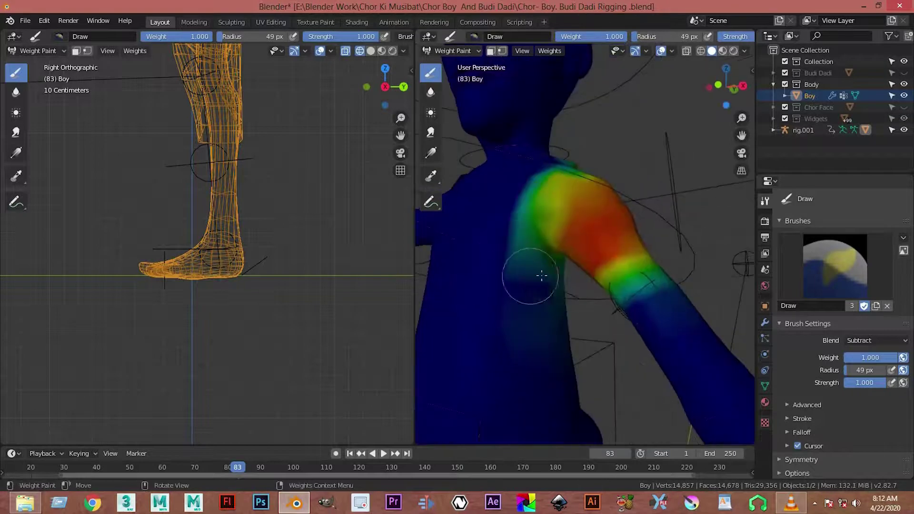
pyautogui.moveTo(546, 330)
pyautogui.mouseDown(button='middle')
pyautogui.moveTo(481, 328)
pyautogui.moveTo(471, 352)
pyautogui.mouseUp(button='middle')
pyautogui.moveTo(472, 352)
pyautogui.mouseDown()
pyautogui.moveTo(543, 373)
pyautogui.moveTo(580, 267)
pyautogui.mouseUp()
pyautogui.moveTo(580, 267); pyautogui.dragTo(626, 306, button='middle')
pyautogui.moveTo(626, 306); pyautogui.dragTo(632, 218)
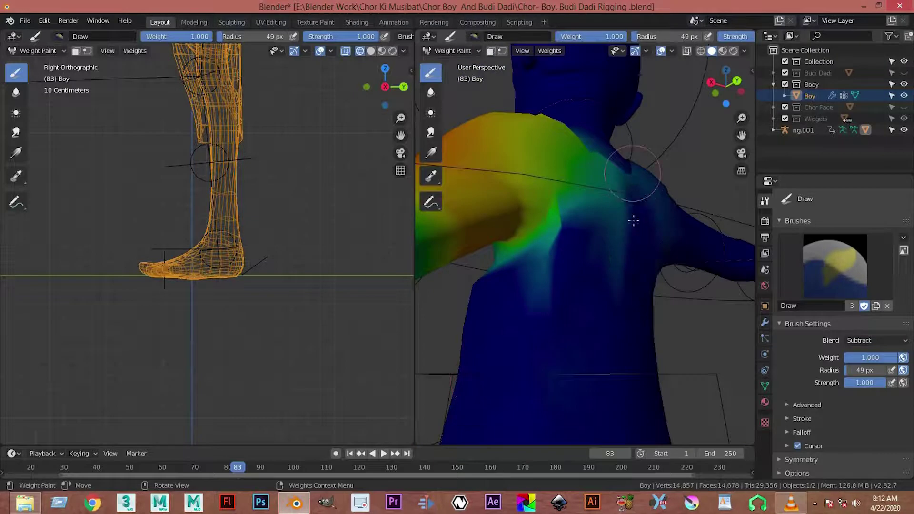
pyautogui.moveTo(633, 218); pyautogui.dragTo(626, 255, button='middle')
pyautogui.moveTo(627, 255); pyautogui.dragTo(653, 184)
# Erase the remaining yellow-green and teal weight patches near the neck.
pyautogui.moveTo(683, 178)
pyautogui.mouseDown(button='middle')
pyautogui.moveTo(633, 143)
pyautogui.moveTo(606, 75)
pyautogui.mouseUp(button='middle')
pyautogui.moveTo(648, 214)
pyautogui.mouseDown(button='middle')
pyautogui.moveTo(581, 333)
pyautogui.moveTo(571, 231)
pyautogui.mouseUp(button='middle')
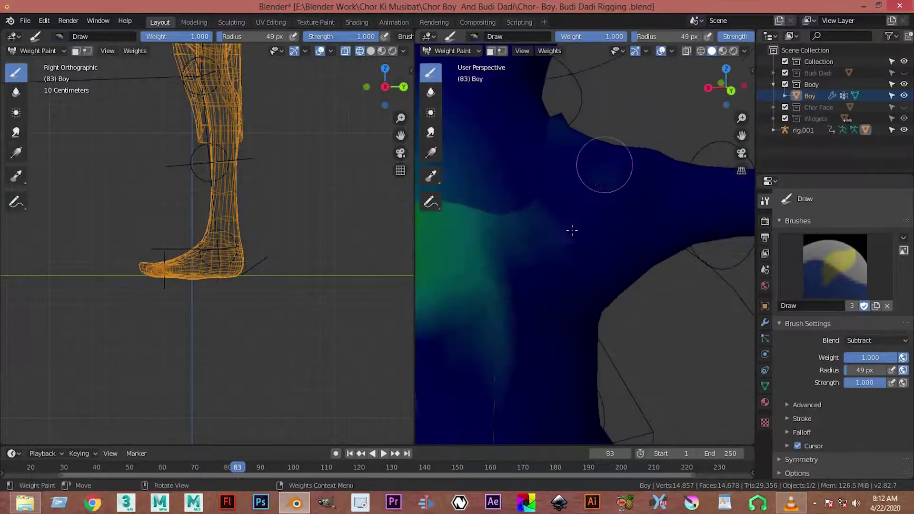
pyautogui.moveTo(567, 198)
pyautogui.mouseDown(button='middle')
pyautogui.moveTo(589, 201)
pyautogui.moveTo(519, 229)
pyautogui.moveTo(536, 208)
pyautogui.mouseUp(button='middle')
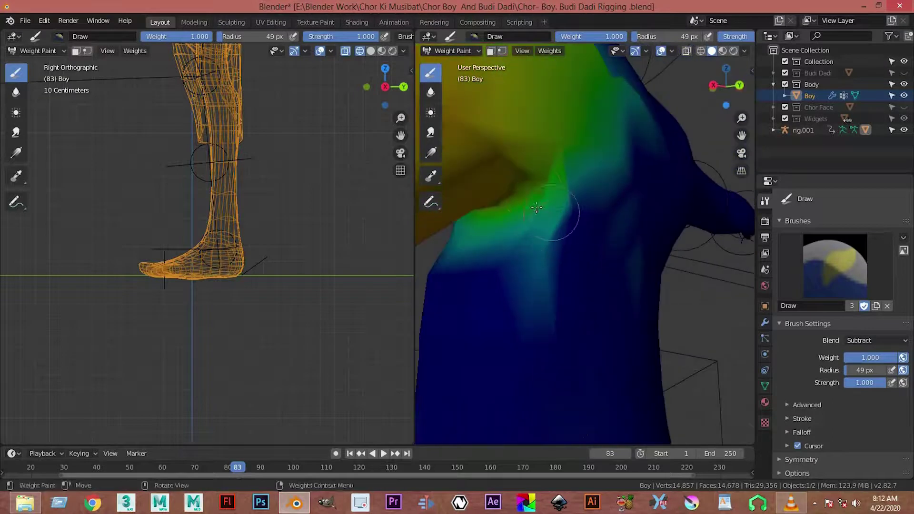
pyautogui.moveTo(624, 95)
pyautogui.mouseDown()
pyautogui.moveTo(599, 167)
pyautogui.moveTo(618, 153)
pyautogui.mouseUp()
pyautogui.moveTo(619, 153)
pyautogui.mouseDown(button='middle')
pyautogui.moveTo(583, 242)
pyautogui.moveTo(585, 282)
pyautogui.mouseUp(button='middle')
pyautogui.moveTo(580, 410)
pyautogui.mouseDown(button='middle')
pyautogui.moveTo(571, 273)
pyautogui.moveTo(606, 194)
pyautogui.moveTo(588, 204)
pyautogui.moveTo(561, 177)
pyautogui.mouseUp(button='middle')
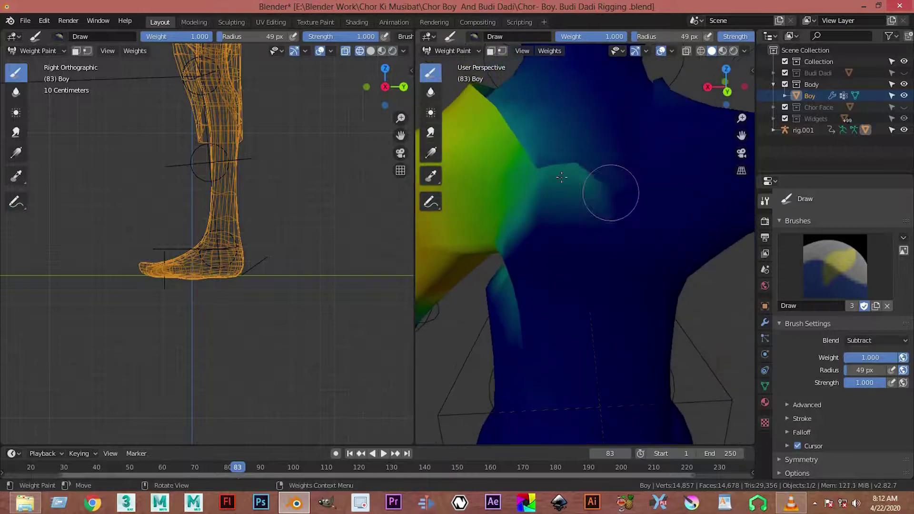
pyautogui.moveTo(562, 177); pyautogui.dragTo(624, 223)
pyautogui.moveTo(577, 220); pyautogui.dragTo(704, 266, button='middle')
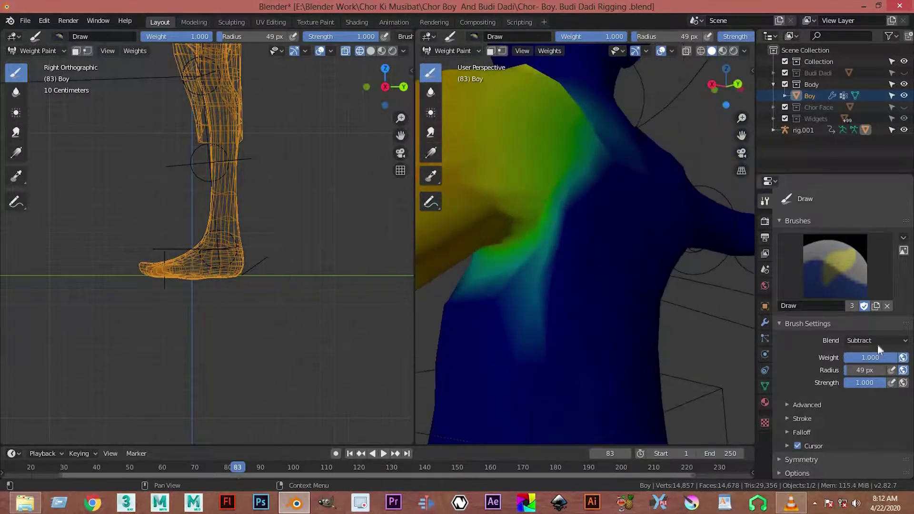
# Set the weight brush blend from Subtract to Multiply, briefly trying Soft Light first.
pyautogui.click(872, 341)
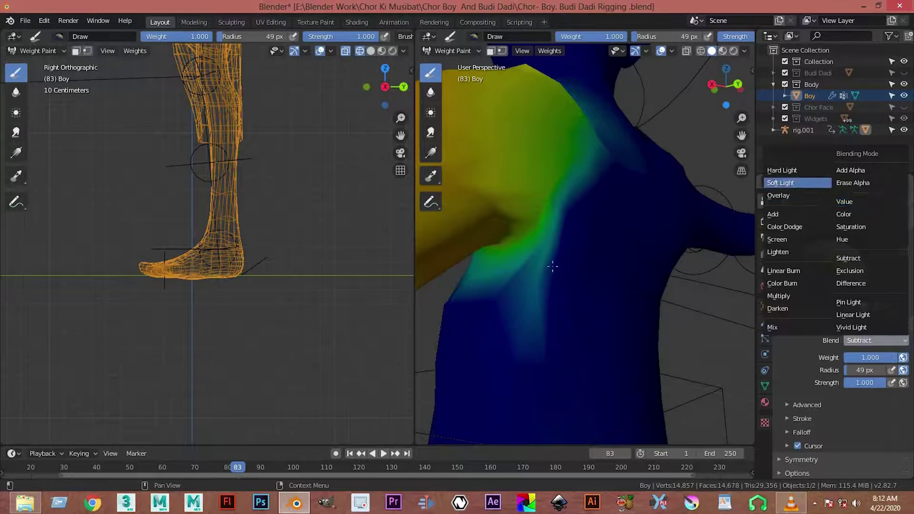
pyautogui.click(788, 183)
pyautogui.moveTo(541, 255)
pyautogui.mouseDown(button='middle')
pyautogui.moveTo(624, 239)
pyautogui.moveTo(684, 245)
pyautogui.moveTo(667, 295)
pyautogui.moveTo(647, 263)
pyautogui.mouseUp(button='middle')
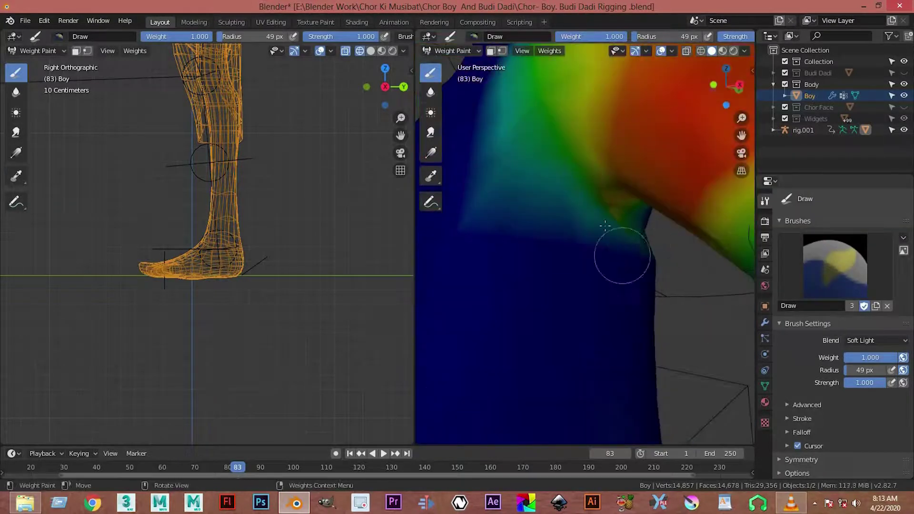
pyautogui.moveTo(605, 225); pyautogui.dragTo(627, 251, button='middle')
pyautogui.moveTo(640, 201); pyautogui.dragTo(592, 163, button='middle')
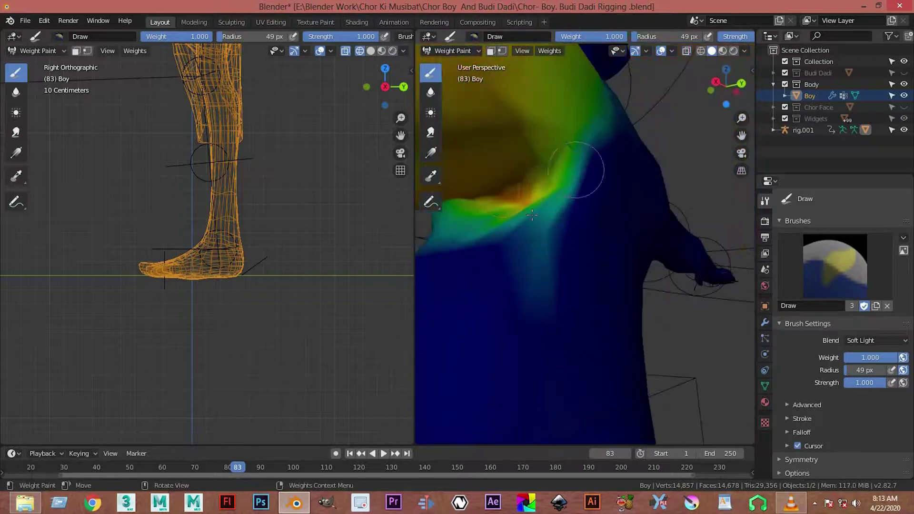
pyautogui.click(868, 339)
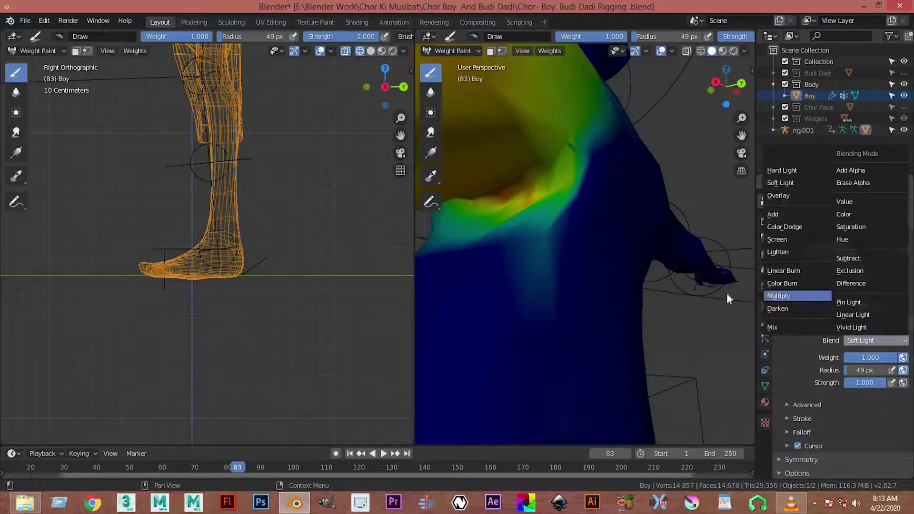
pyautogui.click(778, 295)
pyautogui.click(873, 341)
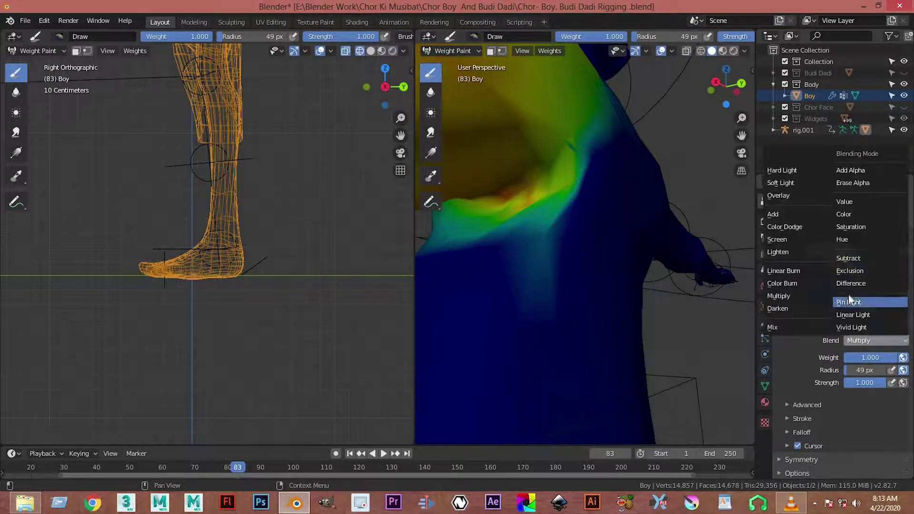
pyautogui.moveTo(588, 195)
pyautogui.mouseDown(button='middle')
pyautogui.moveTo(558, 183)
pyautogui.moveTo(510, 200)
pyautogui.moveTo(557, 223)
pyautogui.moveTo(598, 284)
pyautogui.moveTo(592, 245)
pyautogui.moveTo(573, 235)
pyautogui.mouseUp(button='middle')
pyautogui.scroll(1, 591, 194)
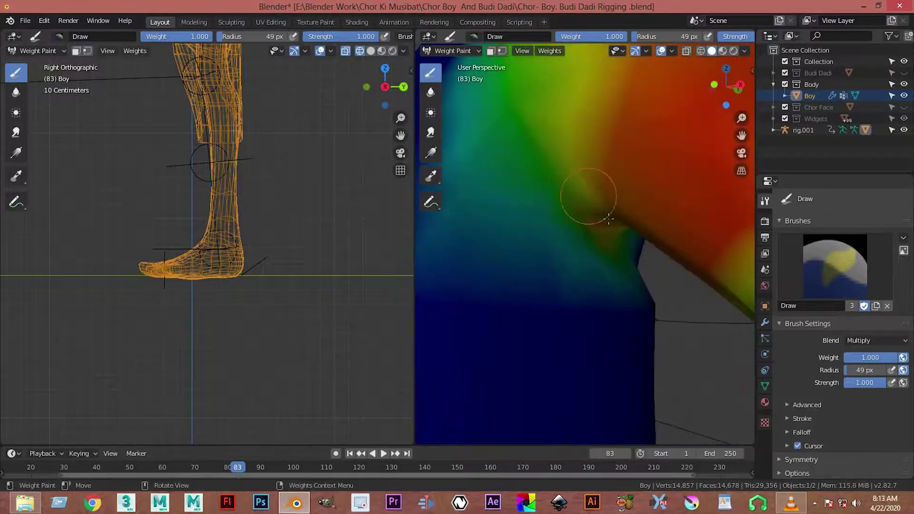
pyautogui.scroll(2, 591, 193)
pyautogui.scroll(-2, 592, 193)
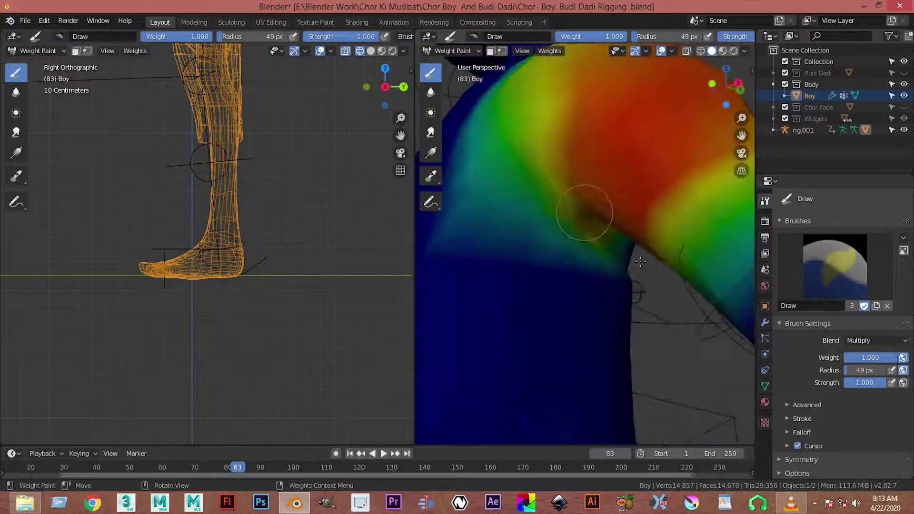
pyautogui.scroll(-3, 583, 204)
pyautogui.scroll(2, 583, 205)
pyautogui.moveTo(583, 204)
pyautogui.mouseDown(button='middle')
pyautogui.moveTo(591, 215)
pyautogui.moveTo(547, 164)
pyautogui.moveTo(483, 214)
pyautogui.moveTo(602, 122)
pyautogui.mouseUp(button='middle')
pyautogui.scroll(3, 583, 165)
pyautogui.scroll(-2, 510, 129)
pyautogui.rightClick(552, 150)
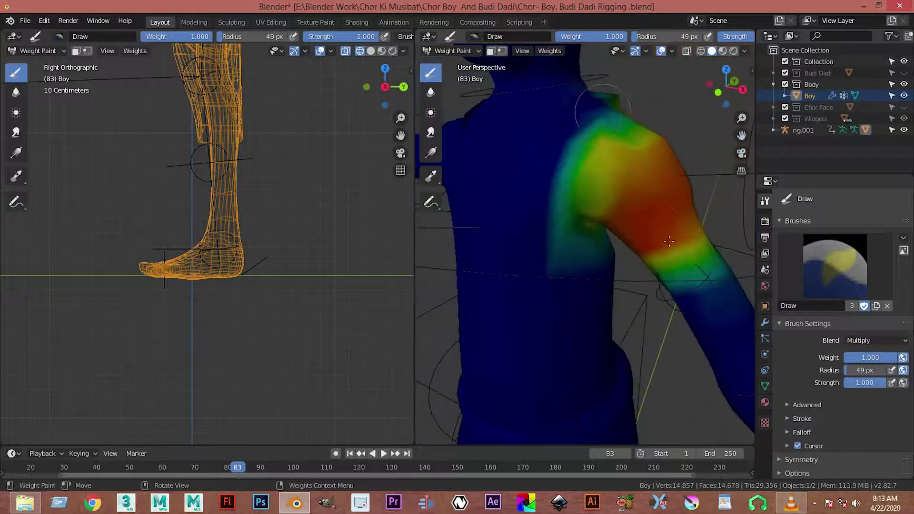
pyautogui.scroll(-2, 669, 241)
pyautogui.scroll(2, 618, 215)
pyautogui.moveTo(619, 214); pyautogui.dragTo(585, 189, button='middle')
pyautogui.scroll(-1, 584, 189)
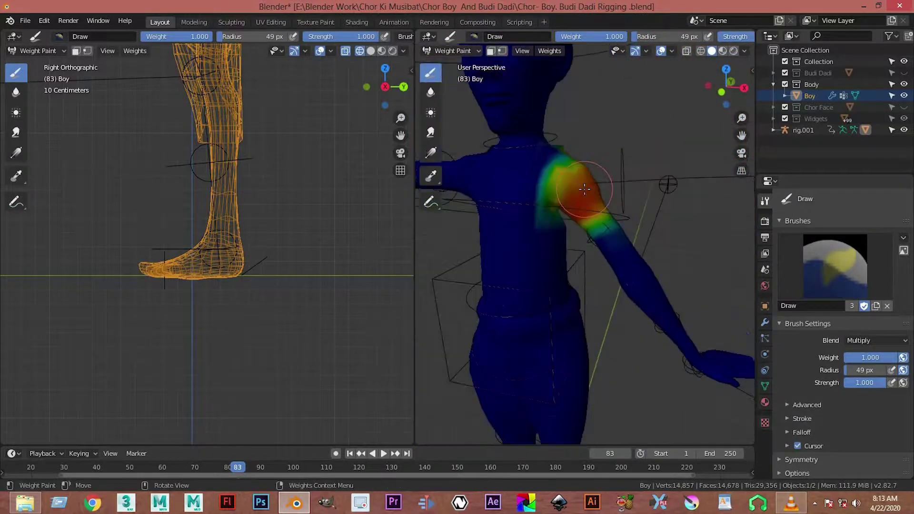
pyautogui.scroll(1, 585, 189)
pyautogui.scroll(2, 588, 214)
pyautogui.scroll(2, 592, 240)
pyautogui.press('Tab')
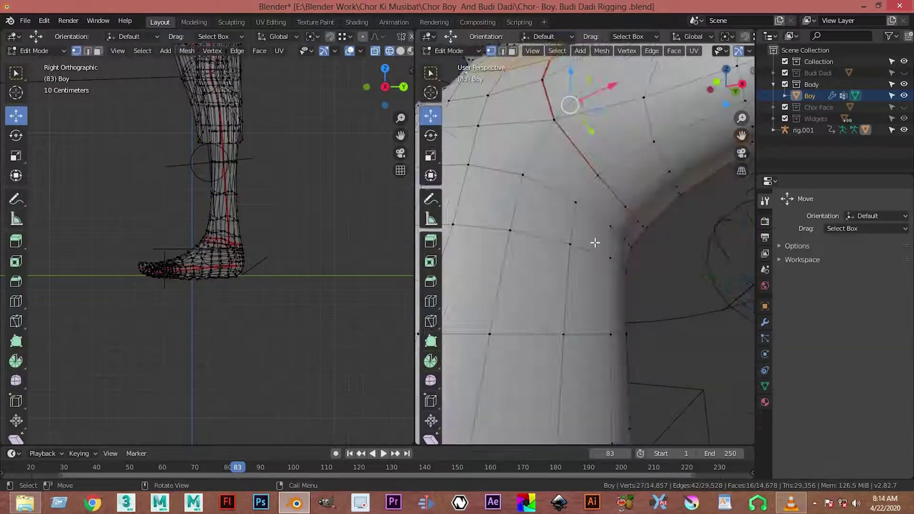
pyautogui.moveTo(594, 243); pyautogui.dragTo(596, 210, button='middle')
pyautogui.moveTo(710, 252); pyautogui.dragTo(716, 178, button='middle')
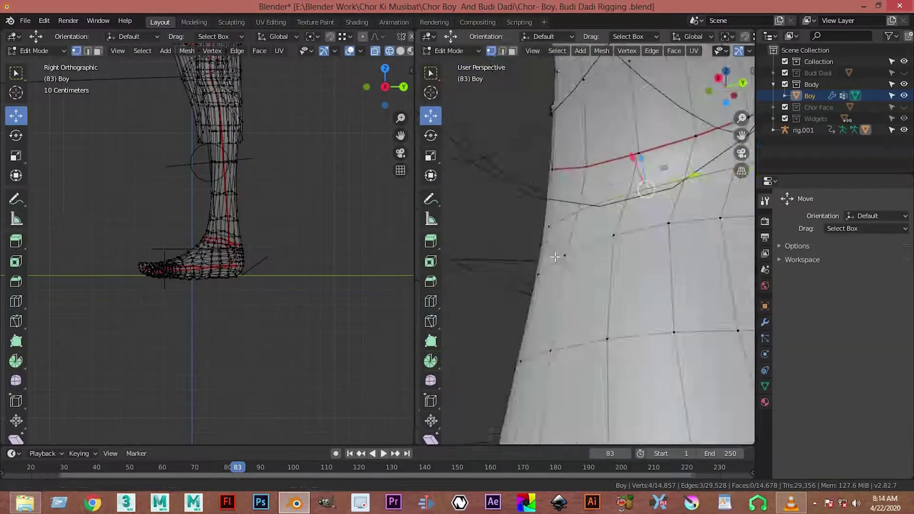
pyautogui.keyDown('ctrl'); pyautogui.click(717, 178); pyautogui.keyUp('ctrl')
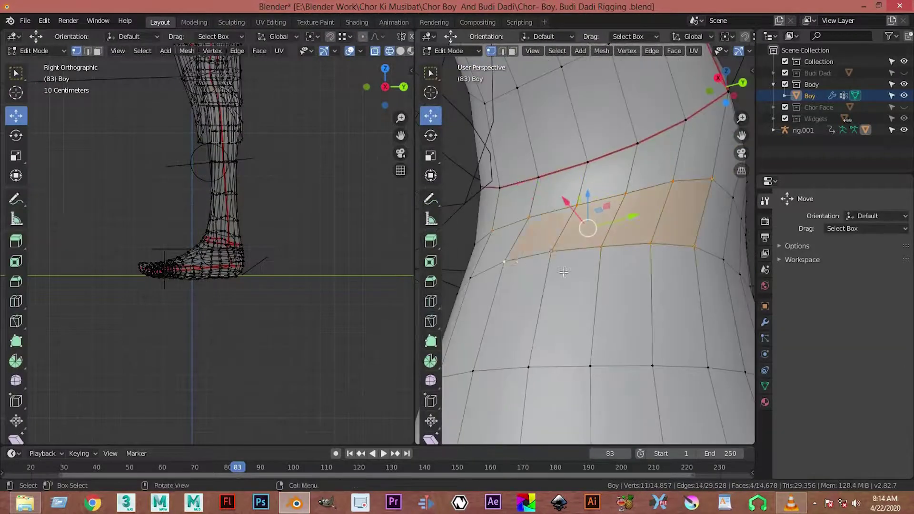
pyautogui.moveTo(563, 272); pyautogui.dragTo(565, 288, button='middle')
pyautogui.hotkey('ctrl', 'Tab')
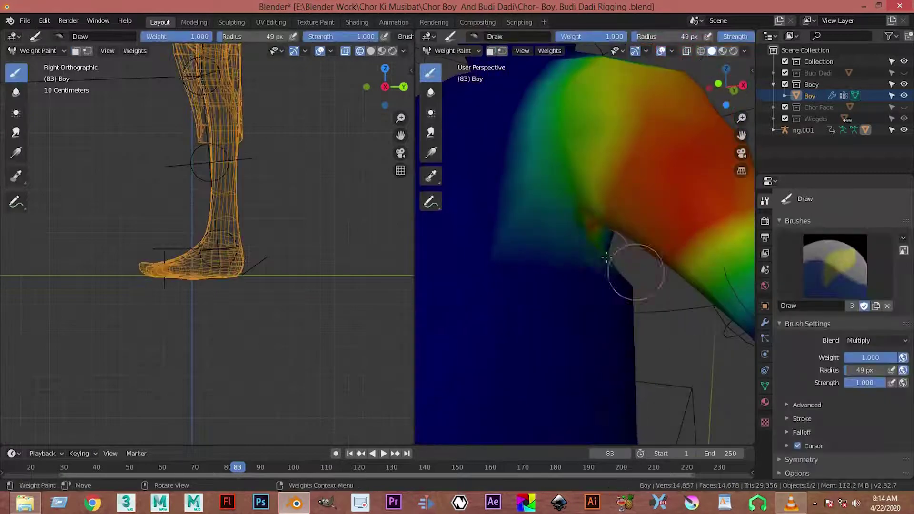
pyautogui.scroll(-3, 602, 257)
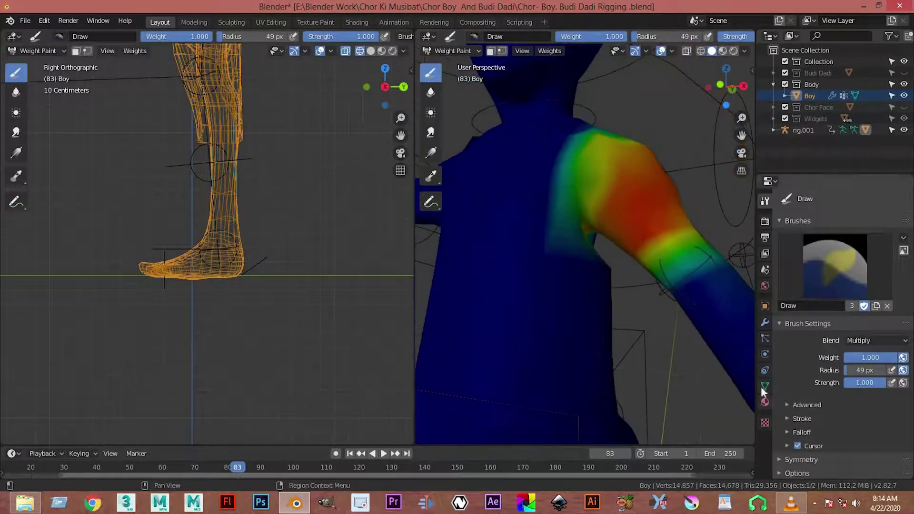
# Show the Boy mesh's vertex groups and select DEF-hips.
pyautogui.click(765, 386)
pyautogui.click(819, 259)
pyautogui.keyDown('ctrl'); pyautogui.scroll(-2, 818, 258); pyautogui.keyUp('ctrl')
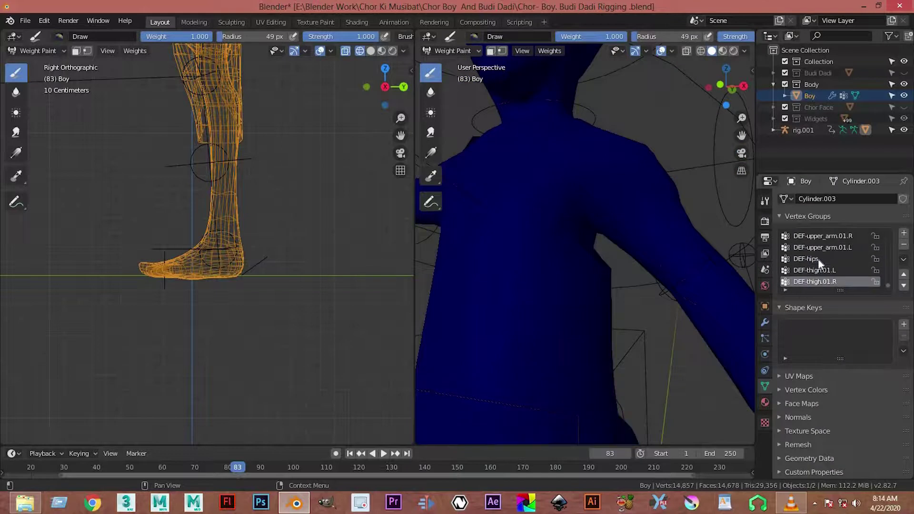
pyautogui.keyDown('ctrl'); pyautogui.scroll(-1, 817, 258); pyautogui.keyUp('ctrl')
pyautogui.keyDown('ctrl'); pyautogui.scroll(-1, 818, 258); pyautogui.keyUp('ctrl')
# Scroll the Vertex Groups list down to DEF-chest and look over the chest weights.
pyautogui.keyDown('ctrl'); pyautogui.scroll(-1, 817, 258); pyautogui.keyUp('ctrl')
pyautogui.keyDown('ctrl'); pyautogui.scroll(-1, 818, 259); pyautogui.keyUp('ctrl')
pyautogui.keyDown('ctrl'); pyautogui.scroll(-2, 818, 259); pyautogui.keyUp('ctrl')
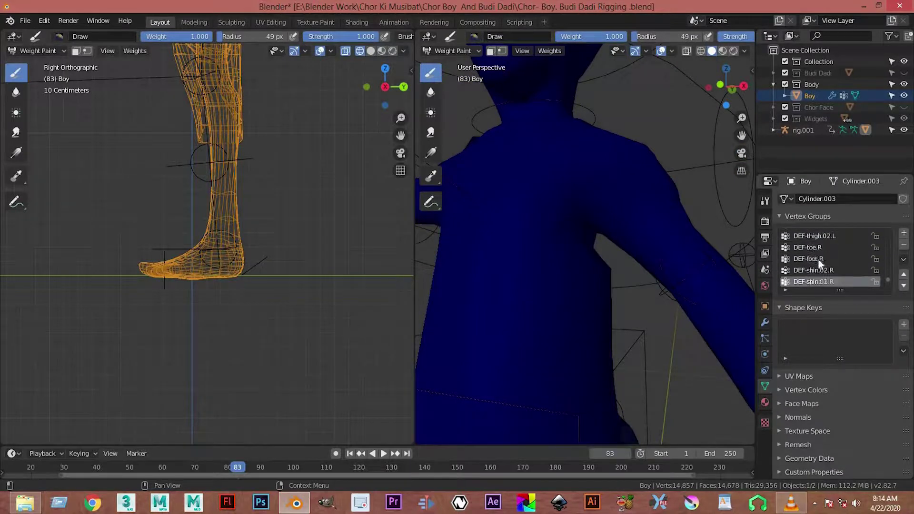
pyautogui.keyDown('ctrl'); pyautogui.scroll(-2, 817, 258); pyautogui.keyUp('ctrl')
pyautogui.keyDown('ctrl'); pyautogui.scroll(-1, 818, 259); pyautogui.keyUp('ctrl')
pyautogui.keyDown('ctrl'); pyautogui.scroll(-1, 817, 258); pyautogui.keyUp('ctrl')
pyautogui.keyDown('ctrl'); pyautogui.scroll(-1, 818, 259); pyautogui.keyUp('ctrl')
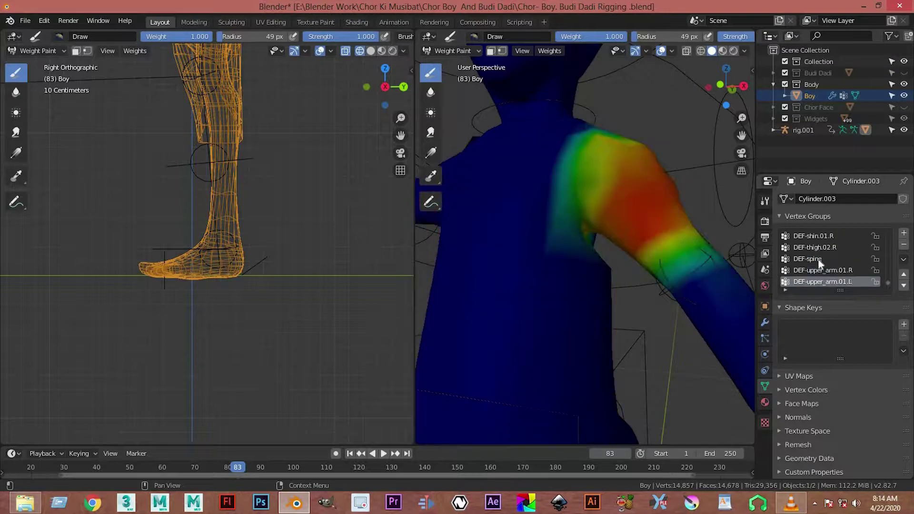
pyautogui.keyDown('ctrl'); pyautogui.scroll(2, 818, 259); pyautogui.keyUp('ctrl')
pyautogui.keyDown('ctrl'); pyautogui.scroll(-1, 818, 259); pyautogui.keyUp('ctrl')
pyautogui.keyDown('ctrl'); pyautogui.scroll(-1, 818, 259); pyautogui.keyUp('ctrl')
pyautogui.moveTo(595, 247)
pyautogui.mouseDown(button='middle')
pyautogui.moveTo(524, 243)
pyautogui.moveTo(595, 223)
pyautogui.mouseUp(button='middle')
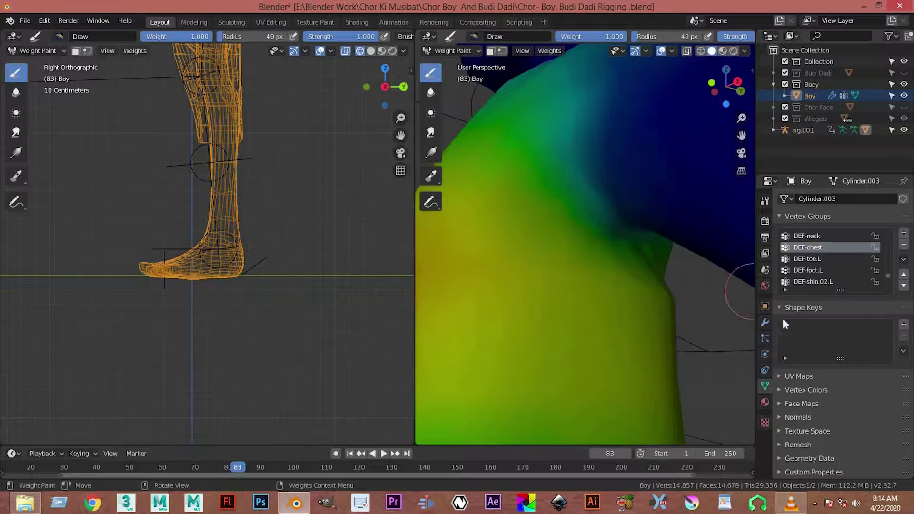
pyautogui.click(450, 51)
# Return the Boy mesh to Object Mode and orbit out to see the torso and arm.
pyautogui.click(450, 65)
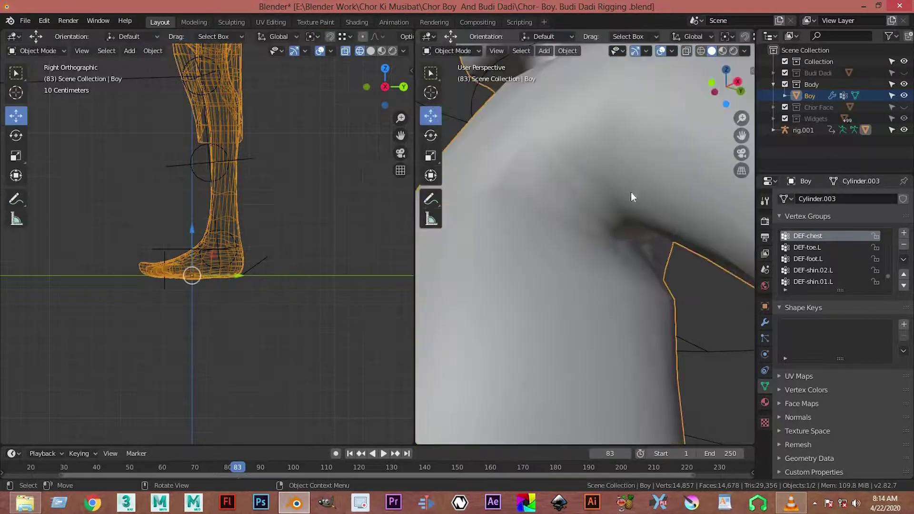
pyautogui.click(468, 50)
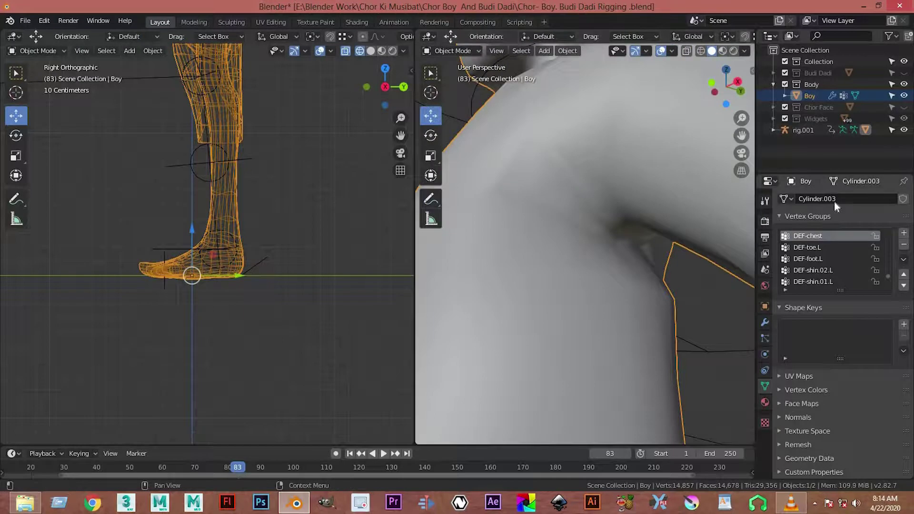
pyautogui.scroll(1, 826, 269)
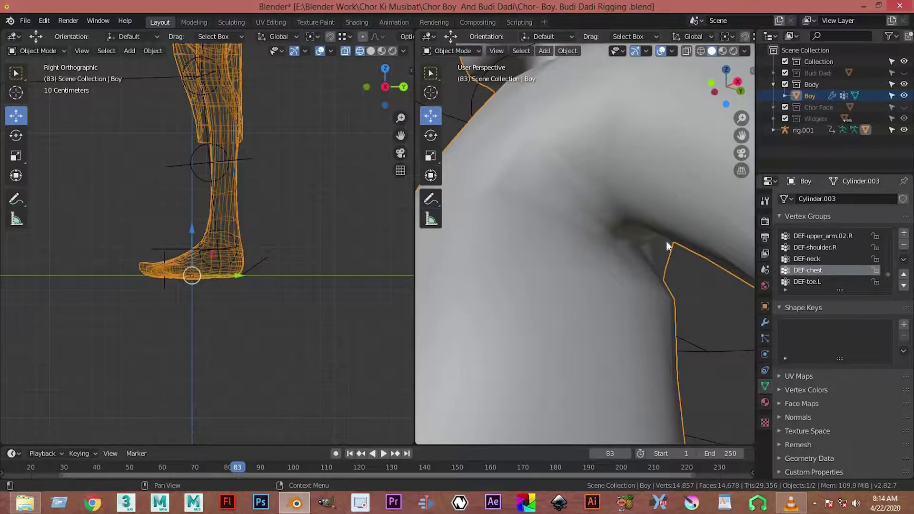
pyautogui.click(451, 51)
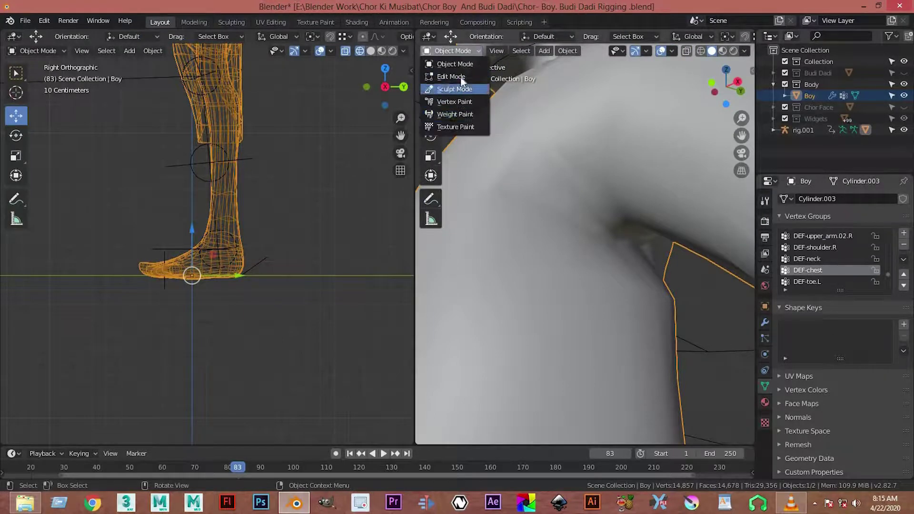
pyautogui.scroll(-2, 566, 152)
pyautogui.moveTo(567, 152); pyautogui.dragTo(630, 185, button='middle')
pyautogui.click(441, 52)
pyautogui.scroll(-3, 577, 157)
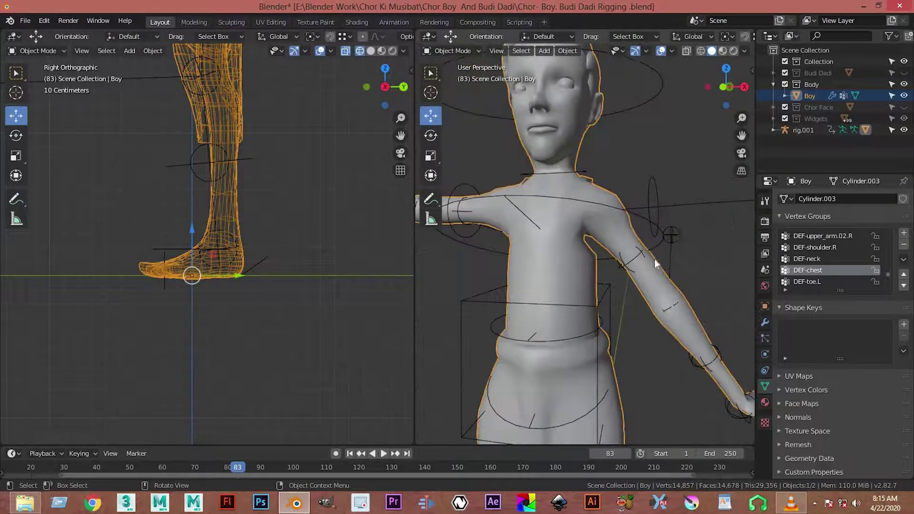
# Select the rig.001 armature and cycle it through Edit and Pose Mode back to Object Mode.
pyautogui.click(667, 231)
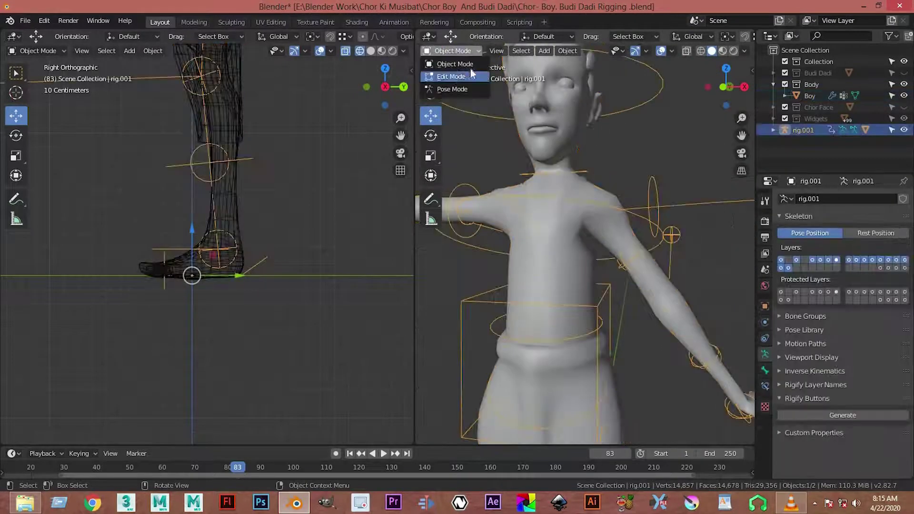
pyautogui.click(472, 77)
pyautogui.scroll(5, 607, 230)
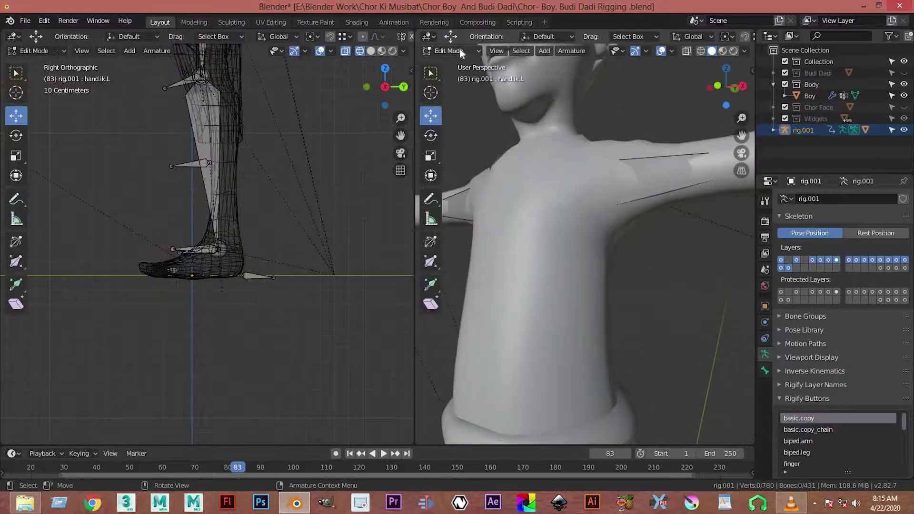
pyautogui.hotkey('ctrl', 'Tab')
pyautogui.click(449, 50)
# Select the Boy mesh and enter Edit Mode on its vertices.
pyautogui.click(592, 256)
pyautogui.moveTo(576, 236)
pyautogui.mouseDown(button='middle')
pyautogui.moveTo(562, 208)
pyautogui.moveTo(567, 256)
pyautogui.moveTo(570, 229)
pyautogui.mouseUp(button='middle')
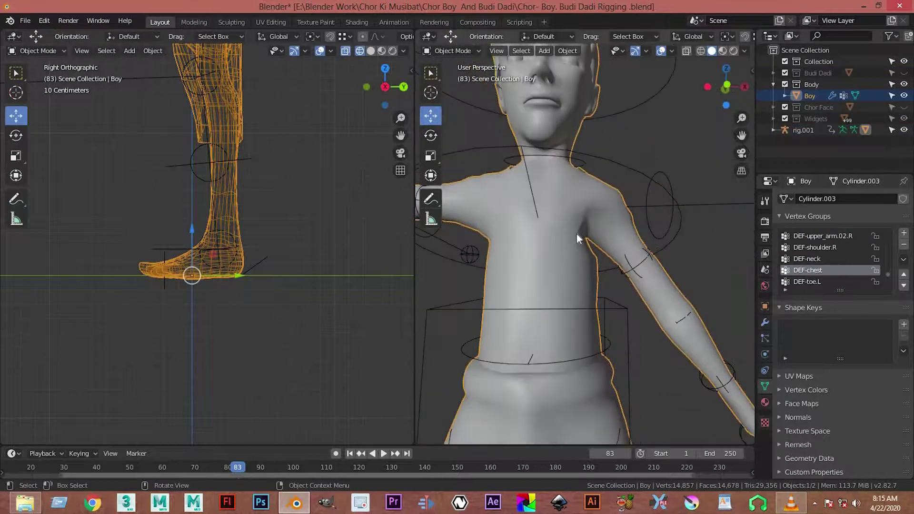
pyautogui.press('Tab')
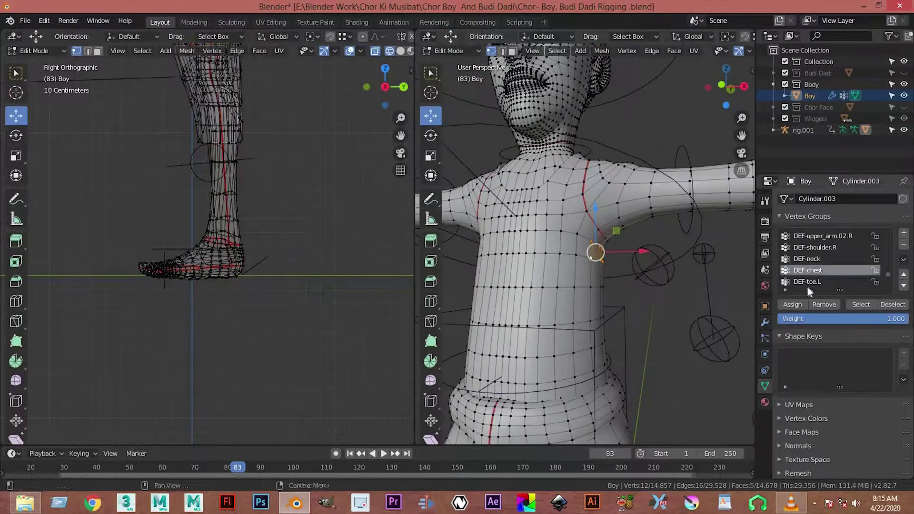
# Toggle the Boy mesh between Edit and Object Mode to inspect the shoulder deformation.
pyautogui.press('Tab')
pyautogui.moveTo(630, 293); pyautogui.dragTo(625, 286, button='middle')
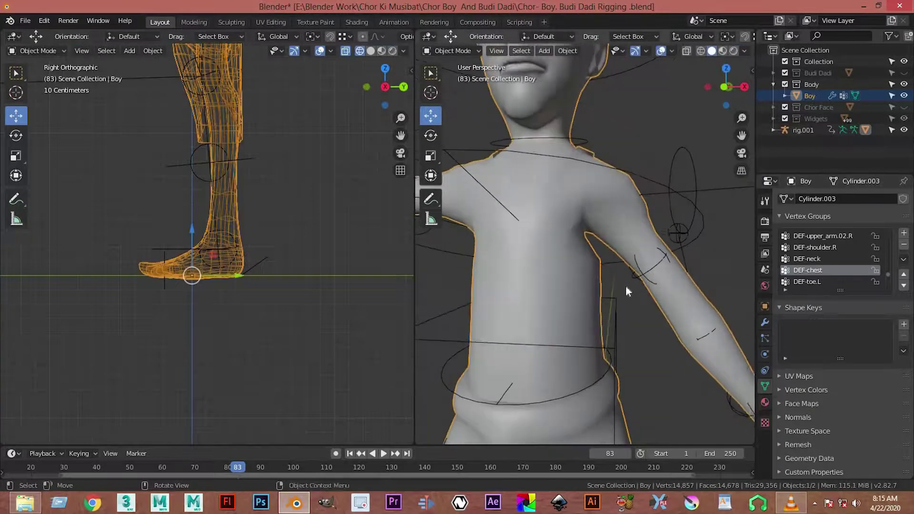
pyautogui.press('Tab')
pyautogui.press('Tab')
pyautogui.press('Tab')
pyautogui.press('Tab')
pyautogui.press('Tab')
pyautogui.press('Tab')
pyautogui.moveTo(509, 255); pyautogui.dragTo(707, 271, button='middle')
pyautogui.scroll(3, 650, 285)
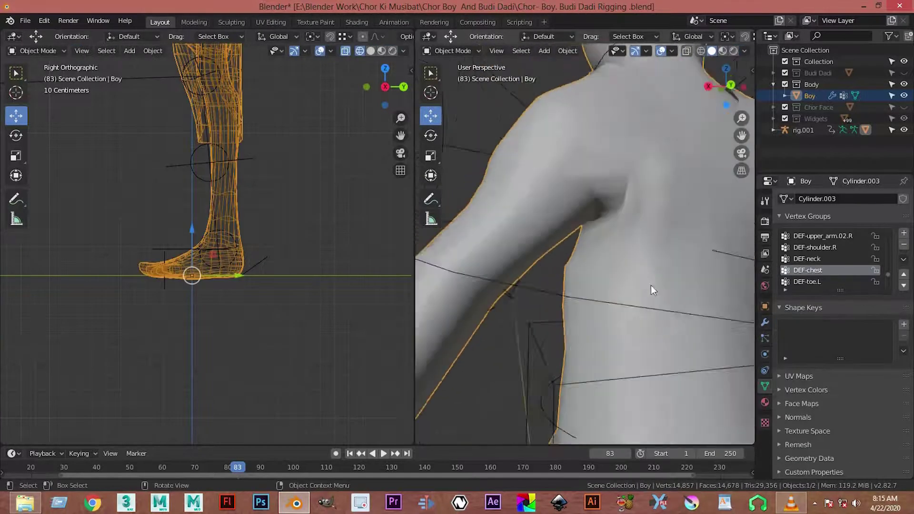
pyautogui.press('Tab')
pyautogui.press('Tab')
pyautogui.press('Tab')
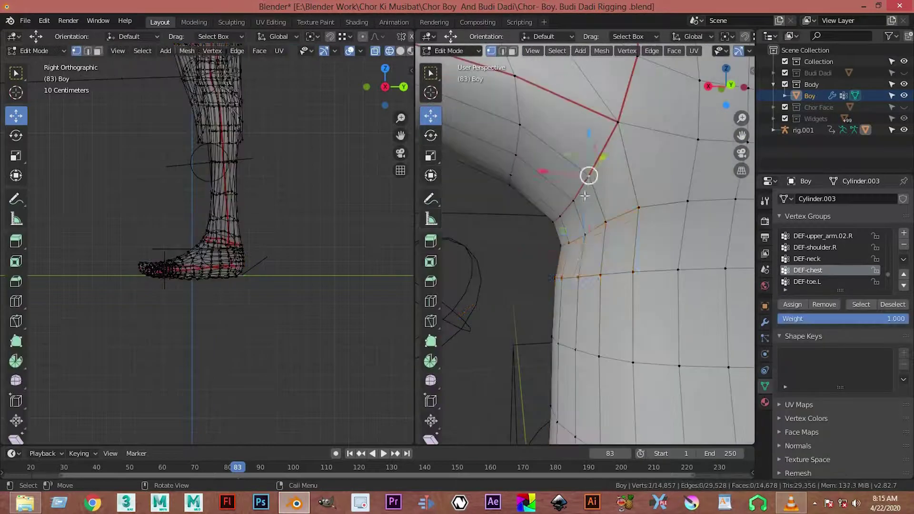
# Select the shoulder edge loop and assign it to DEF-chest, then check the result.
pyautogui.keyDown('alt'); pyautogui.click(584, 195); pyautogui.keyUp('alt')
pyautogui.moveTo(586, 190); pyautogui.dragTo(575, 201, button='middle')
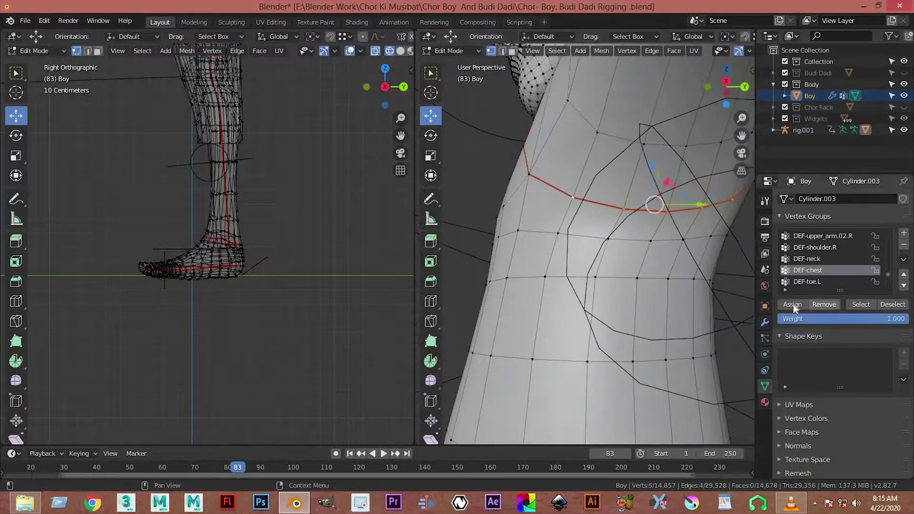
pyautogui.click(792, 305)
pyautogui.press('Tab')
pyautogui.moveTo(604, 281)
pyautogui.mouseDown(button='middle')
pyautogui.moveTo(672, 275)
pyautogui.moveTo(501, 271)
pyautogui.moveTo(581, 234)
pyautogui.moveTo(714, 249)
pyautogui.moveTo(600, 248)
pyautogui.mouseUp(button='middle')
pyautogui.press('Tab')
# Add more shoulder and underarm vertices to the selection, checking the deformation between picks.
pyautogui.keyDown('shift'); pyautogui.click(563, 243); pyautogui.keyUp('shift')
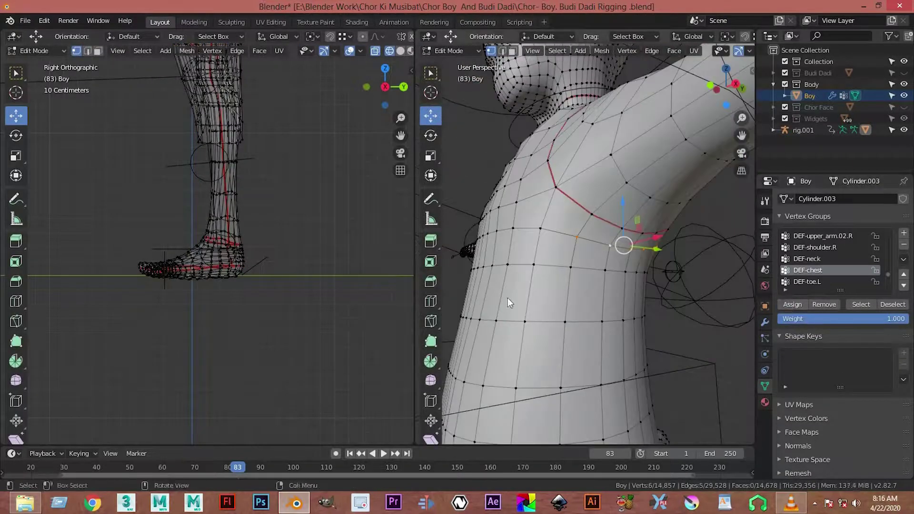
pyautogui.press('Tab')
pyautogui.scroll(-3, 625, 293)
pyautogui.scroll(-2, 624, 294)
pyautogui.scroll(2, 643, 305)
pyautogui.scroll(2, 582, 300)
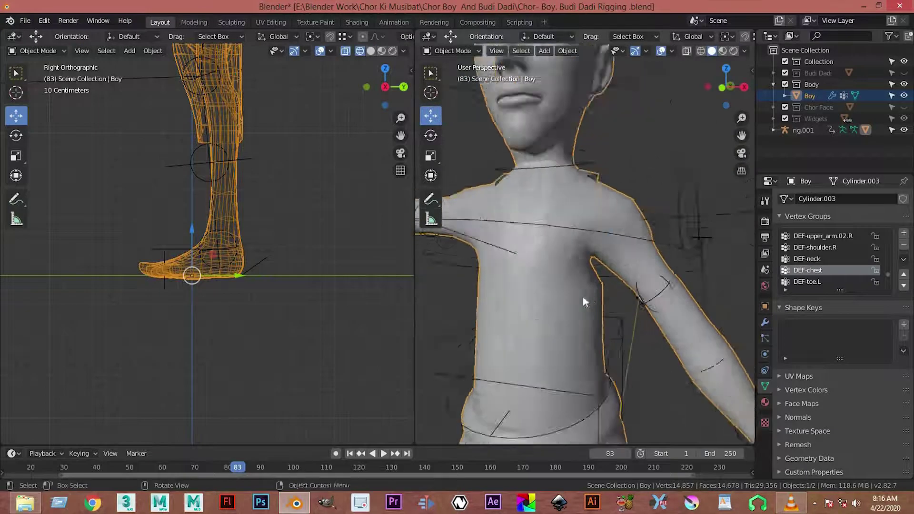
pyautogui.press('Tab')
pyautogui.scroll(3, 639, 309)
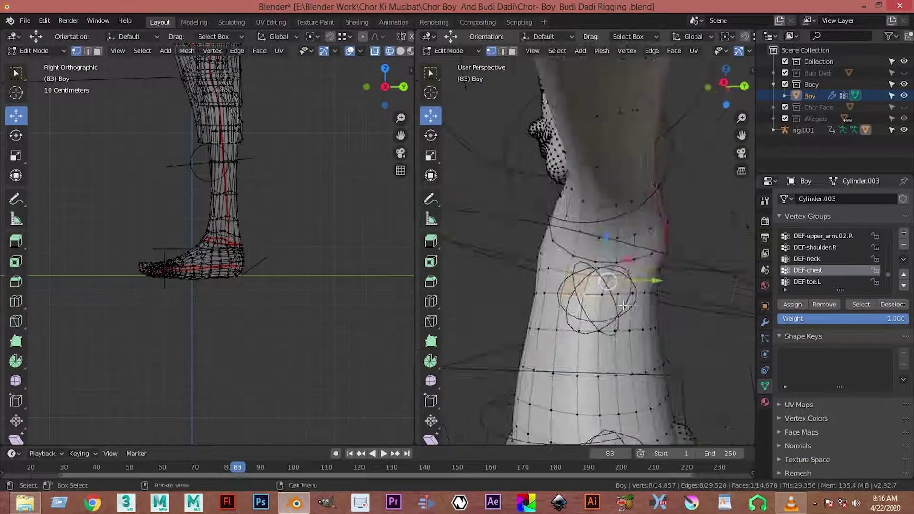
pyautogui.moveTo(638, 309); pyautogui.dragTo(568, 323, button='middle')
pyautogui.keyDown('shift'); pyautogui.click(568, 322); pyautogui.keyUp('shift')
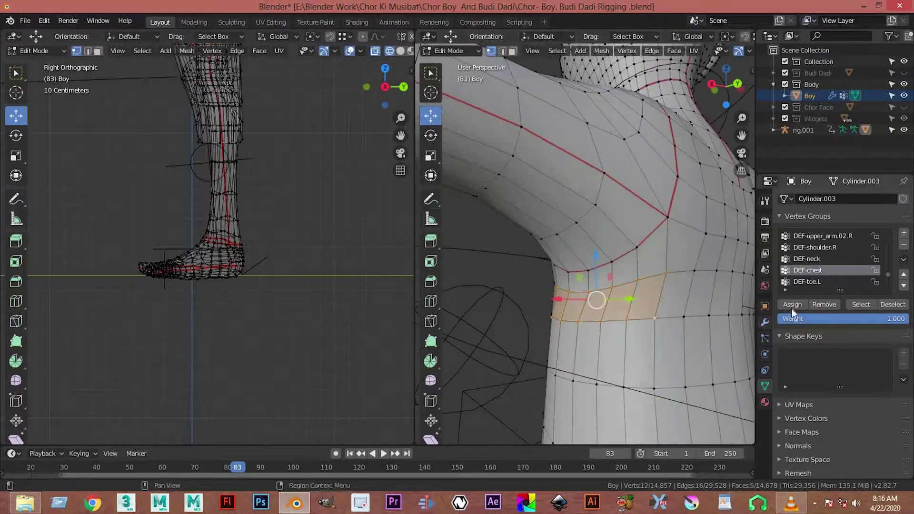
pyautogui.press('Tab')
# Inspect the whole boy and the neck-shoulder area in Object Mode.
pyautogui.scroll(-4, 661, 319)
pyautogui.moveTo(574, 318)
pyautogui.mouseDown(button='middle')
pyautogui.moveTo(472, 338)
pyautogui.moveTo(678, 256)
pyautogui.mouseUp(button='middle')
pyautogui.scroll(-2, 595, 277)
pyautogui.scroll(2, 595, 277)
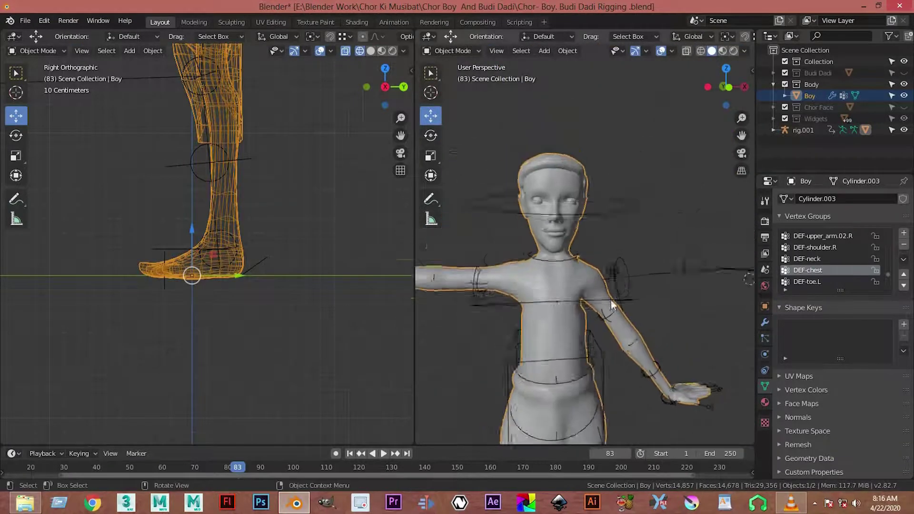
pyautogui.moveTo(610, 300); pyautogui.dragTo(643, 271, button='middle')
pyautogui.scroll(3, 578, 298)
pyautogui.moveTo(579, 298)
pyautogui.mouseDown(button='middle')
pyautogui.moveTo(545, 287)
pyautogui.moveTo(695, 275)
pyautogui.moveTo(638, 276)
pyautogui.mouseUp(button='middle')
pyautogui.scroll(-3, 544, 288)
# Back in Edit Mode, add shoulder faces near the neck to the selection.
pyautogui.press('Tab')
pyautogui.scroll(4, 639, 276)
pyautogui.scroll(-2, 601, 257)
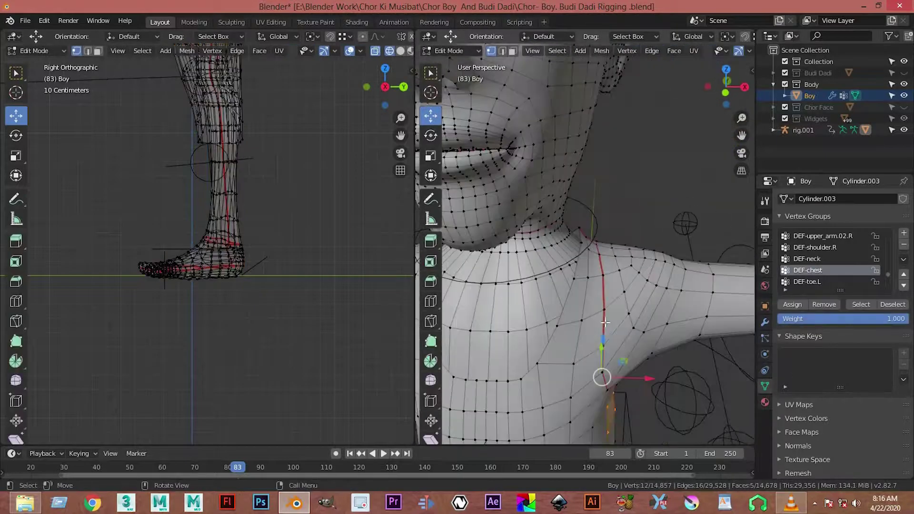
pyautogui.scroll(2, 578, 260)
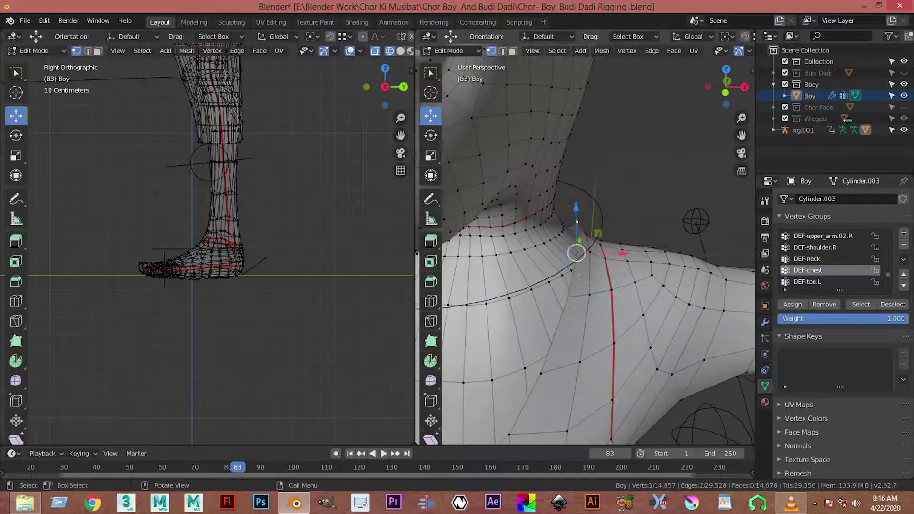
pyautogui.moveTo(578, 259); pyautogui.dragTo(659, 287, button='middle')
pyautogui.scroll(2, 638, 304)
pyautogui.keyDown('shift'); pyautogui.click(628, 310); pyautogui.keyUp('shift')
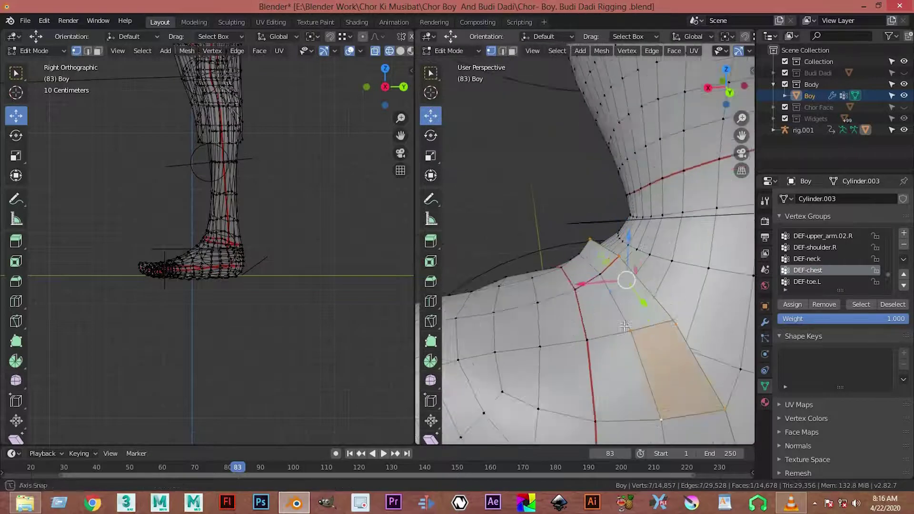
pyautogui.scroll(-2, 626, 304)
pyautogui.scroll(1, 622, 292)
pyautogui.moveTo(550, 275); pyautogui.dragTo(558, 307, button='middle')
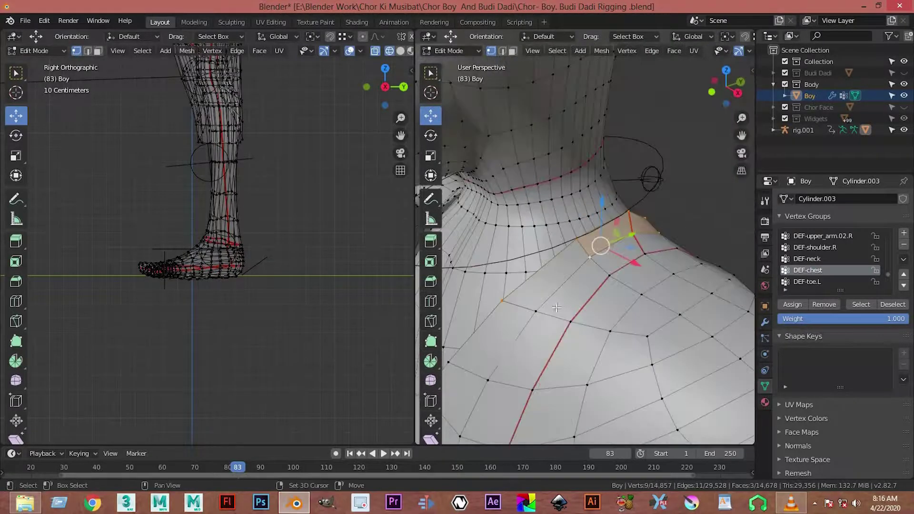
# Leave Edit Mode, review the face and neck deformation, and select the rig.
pyautogui.press('Tab')
pyautogui.moveTo(481, 354)
pyautogui.mouseDown(button='middle')
pyautogui.moveTo(558, 338)
pyautogui.moveTo(661, 285)
pyautogui.moveTo(690, 287)
pyautogui.moveTo(599, 300)
pyautogui.moveTo(529, 284)
pyautogui.moveTo(472, 251)
pyautogui.moveTo(538, 216)
pyautogui.mouseUp(button='middle')
pyautogui.scroll(-2, 602, 313)
pyautogui.scroll(-2, 623, 304)
pyautogui.scroll(-2, 623, 305)
pyautogui.scroll(-2, 561, 320)
pyautogui.scroll(2, 538, 216)
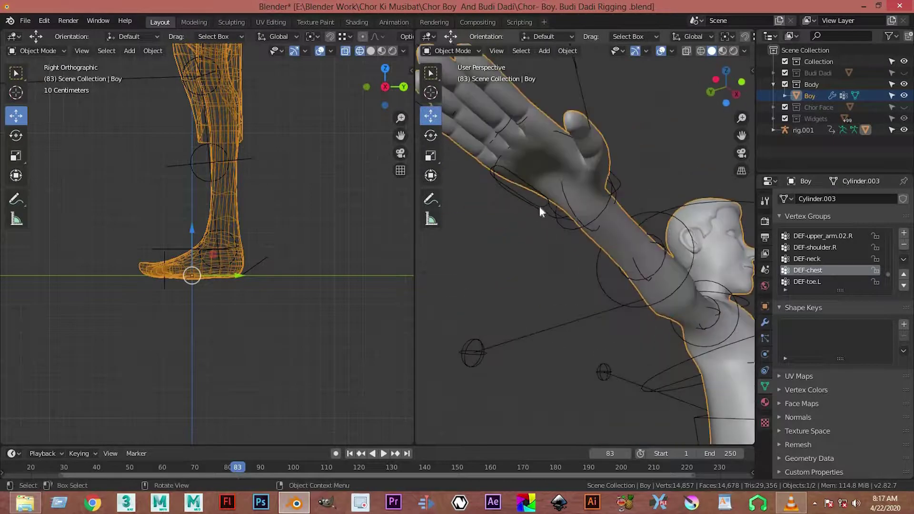
pyautogui.click(539, 209)
pyautogui.scroll(-3, 570, 231)
# Put rig.001 into Pose Mode and select right forearm bones, trying then cancelling a rotation.
pyautogui.click(456, 90)
pyautogui.scroll(2, 500, 225)
pyautogui.moveTo(501, 224)
pyautogui.mouseDown(button='middle')
pyautogui.moveTo(520, 220)
pyautogui.moveTo(508, 226)
pyautogui.moveTo(532, 359)
pyautogui.moveTo(553, 396)
pyautogui.moveTo(570, 242)
pyautogui.moveTo(564, 286)
pyautogui.mouseUp(button='middle')
pyautogui.scroll(1, 505, 229)
pyautogui.click(504, 228)
pyautogui.click(513, 248)
pyautogui.scroll(-3, 570, 242)
pyautogui.press('r')
pyautogui.press('Escape')
# Switch the viewport to wireframe shading and back to solid to locate the arm bones.
pyautogui.press('z')
pyautogui.click(458, 292)
pyautogui.moveTo(517, 335)
pyautogui.mouseDown(button='middle')
pyautogui.moveTo(509, 361)
pyautogui.moveTo(484, 298)
pyautogui.mouseUp(button='middle')
pyautogui.press('z')
pyautogui.click(575, 232)
pyautogui.moveTo(510, 265); pyautogui.dragTo(575, 313, button='middle')
pyautogui.scroll(-3, 580, 246)
pyautogui.scroll(-3, 566, 246)
# Select the hand.ik.R bone and move it downward, glancing at the bone sidebar.
pyautogui.click(564, 244)
pyautogui.press('g')
pyautogui.click(562, 242)
pyautogui.press('n')
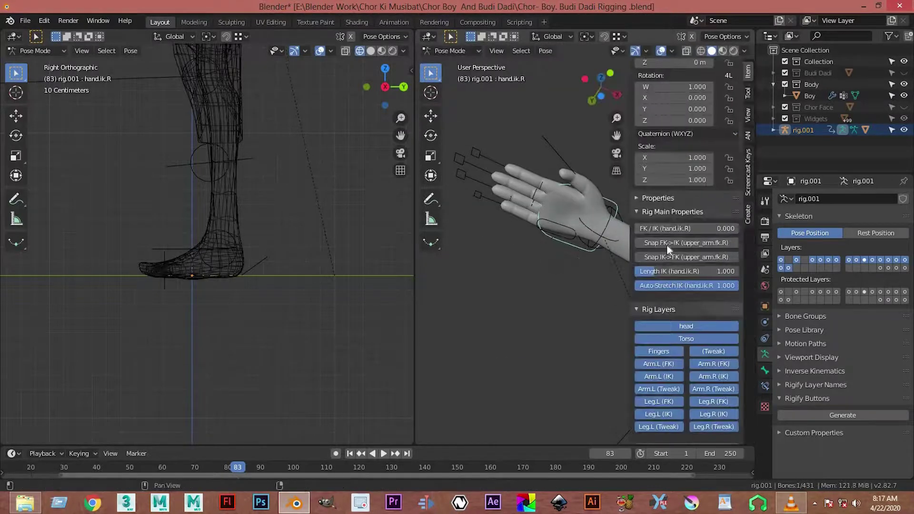
pyautogui.press('n')
pyautogui.moveTo(535, 231); pyautogui.dragTo(575, 249, button='middle')
pyautogui.press('g')
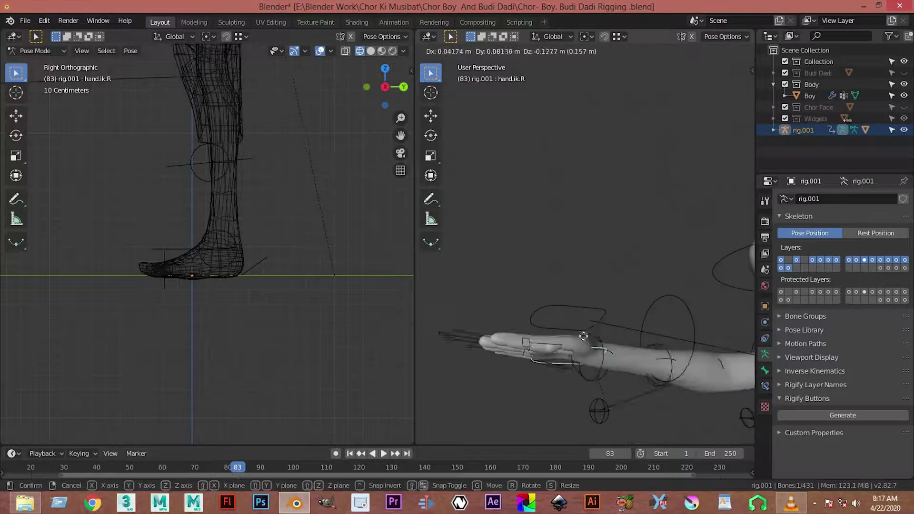
pyautogui.click(638, 379)
pyautogui.scroll(-4, 638, 379)
pyautogui.moveTo(637, 379); pyautogui.dragTo(583, 293, button='middle')
pyautogui.scroll(2, 582, 292)
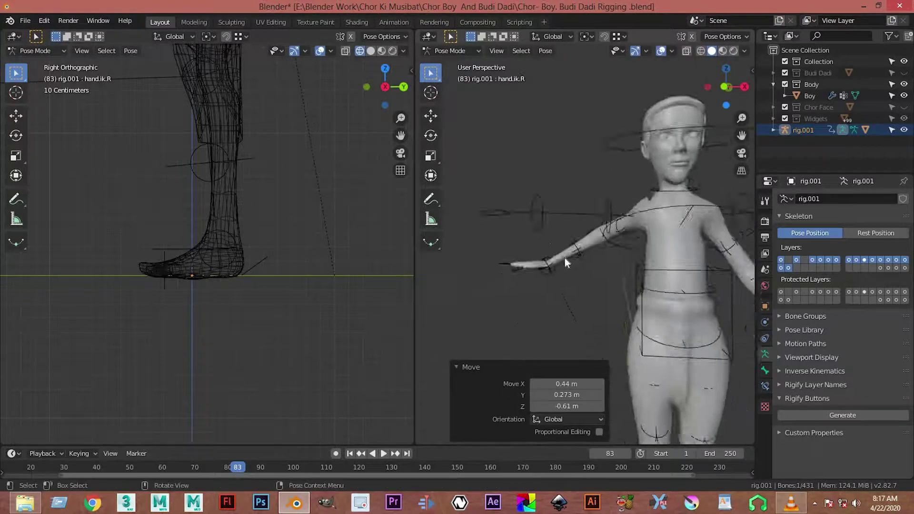
pyautogui.scroll(3, 563, 256)
# Lower hand.ik.R until the right arm hangs beside the hip, then leave Pose Mode.
pyautogui.press('g')
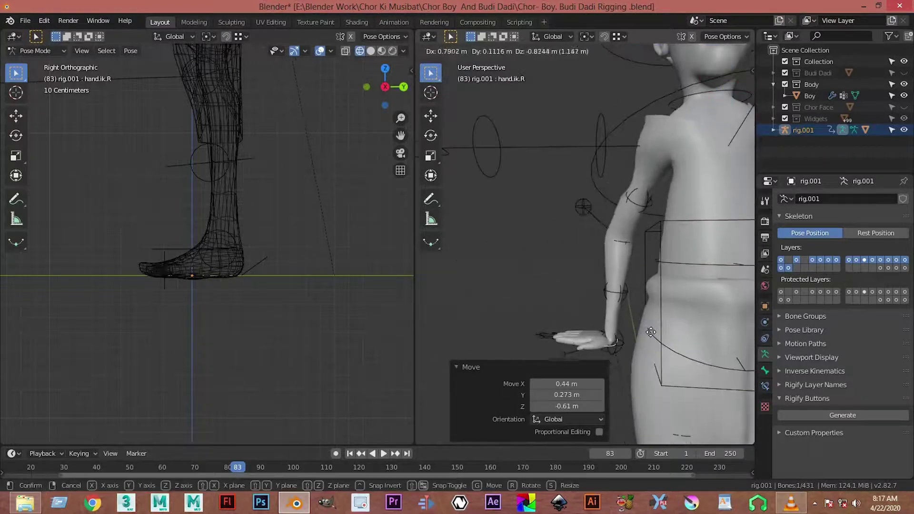
pyautogui.click(640, 199)
pyautogui.scroll(-3, 639, 199)
pyautogui.moveTo(639, 199)
pyautogui.mouseDown(button='middle')
pyautogui.moveTo(601, 206)
pyautogui.moveTo(633, 231)
pyautogui.moveTo(543, 194)
pyautogui.mouseUp(button='middle')
pyautogui.scroll(-2, 600, 208)
pyautogui.press('g')
pyautogui.click(683, 243)
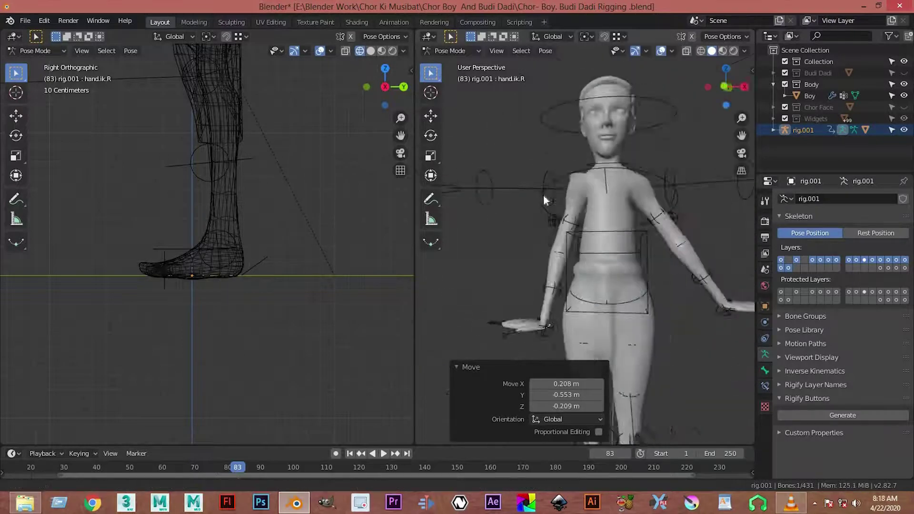
pyautogui.scroll(3, 544, 194)
pyautogui.moveTo(647, 236); pyautogui.dragTo(604, 221, button='middle')
pyautogui.scroll(2, 633, 233)
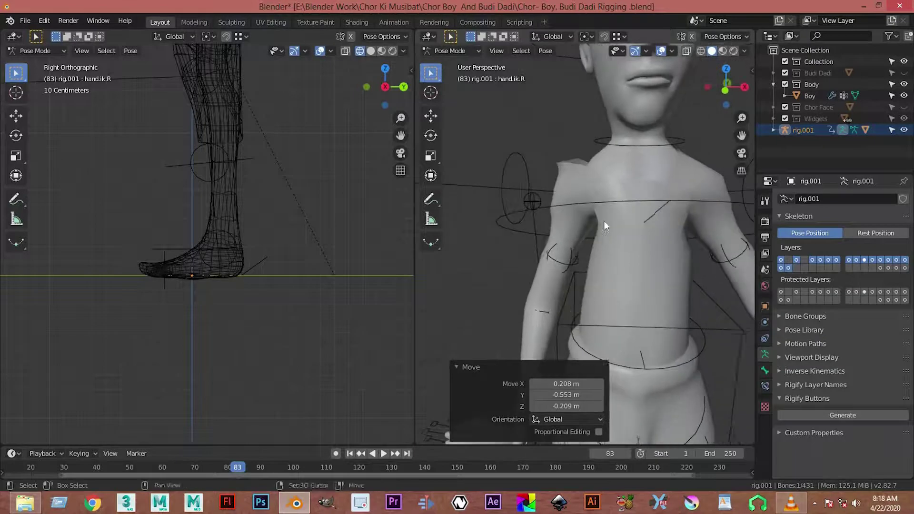
pyautogui.press('Tab')
pyautogui.press('Tab')
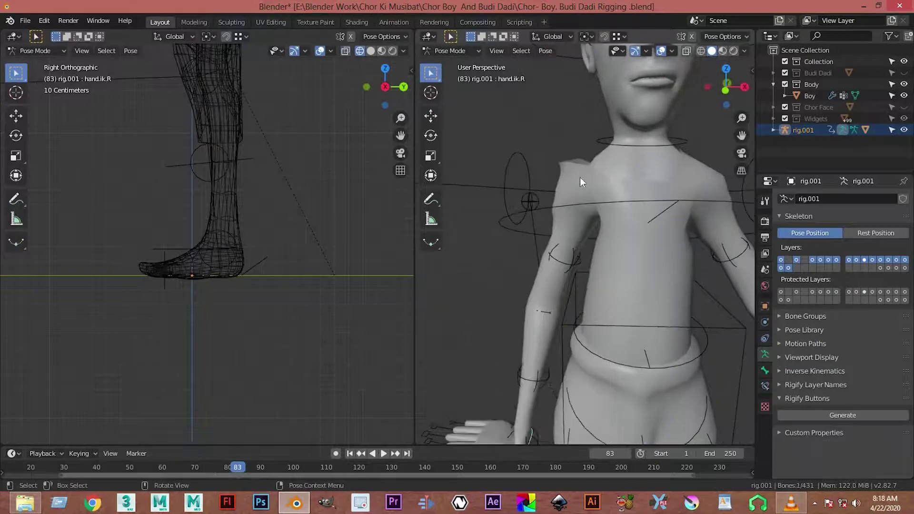
pyautogui.click(450, 50)
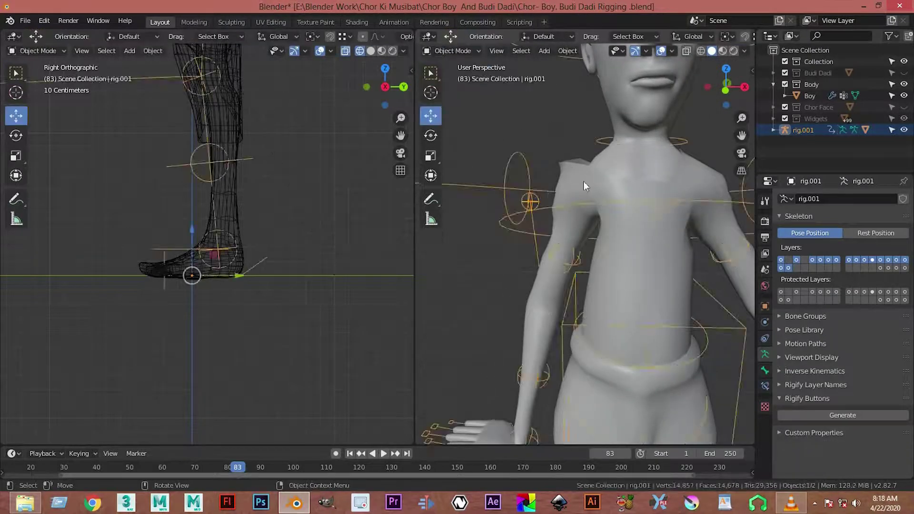
# Switch from the rig to editing the Boy mesh, zoomed in on the right shoulder.
pyautogui.click(575, 171)
pyautogui.press('Tab')
pyautogui.scroll(3, 575, 171)
pyautogui.scroll(3, 592, 236)
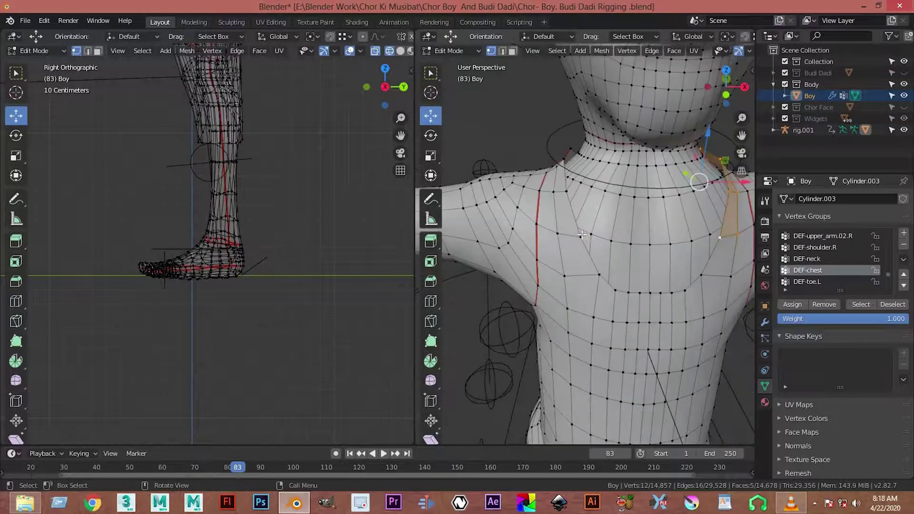
pyautogui.moveTo(567, 186); pyautogui.dragTo(641, 248, button='middle')
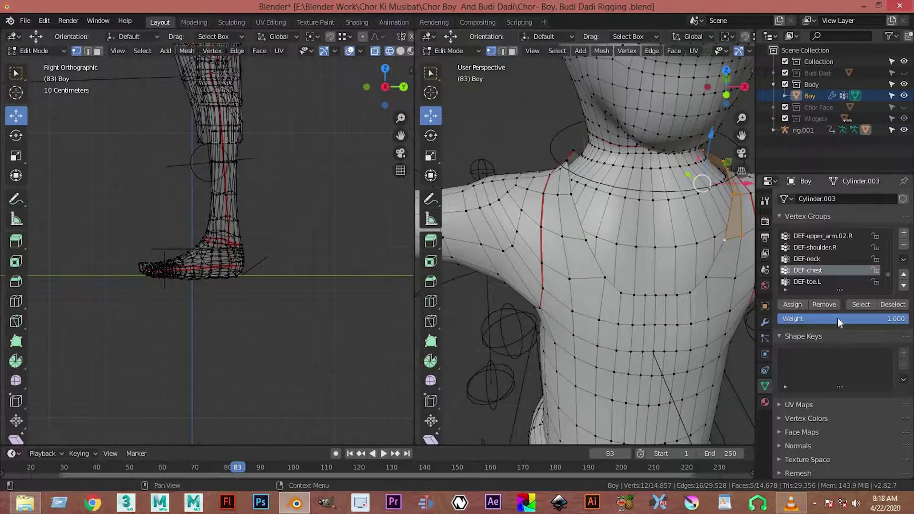
# Check the vertex group list options while toggling Edit Mode to inspect the shoulder.
pyautogui.rightClick(858, 270)
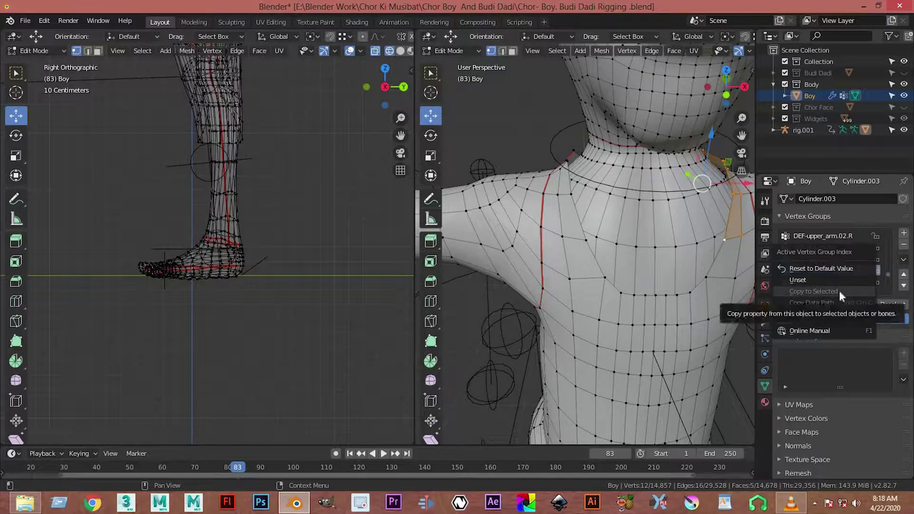
pyautogui.press('Escape')
pyautogui.press('Tab')
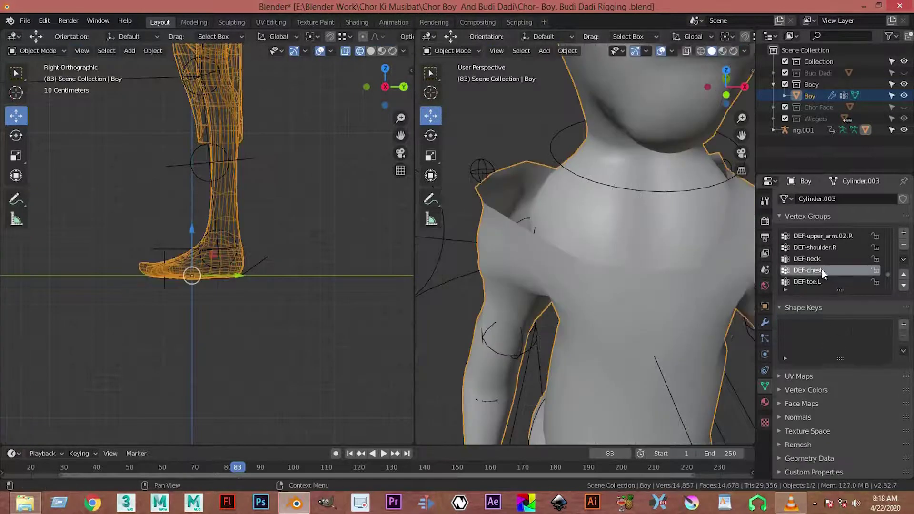
pyautogui.rightClick(819, 269)
pyautogui.press('Escape')
pyautogui.press('Tab')
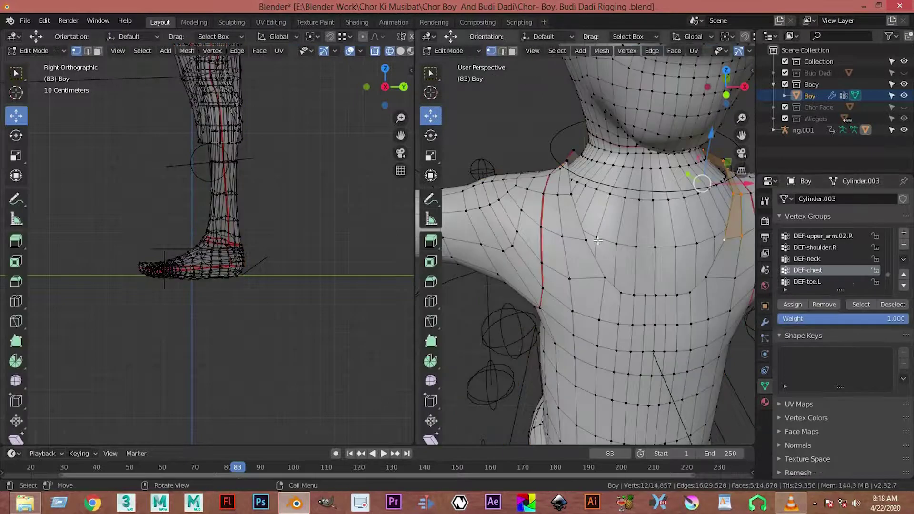
pyautogui.scroll(3, 556, 236)
pyautogui.scroll(1, 557, 236)
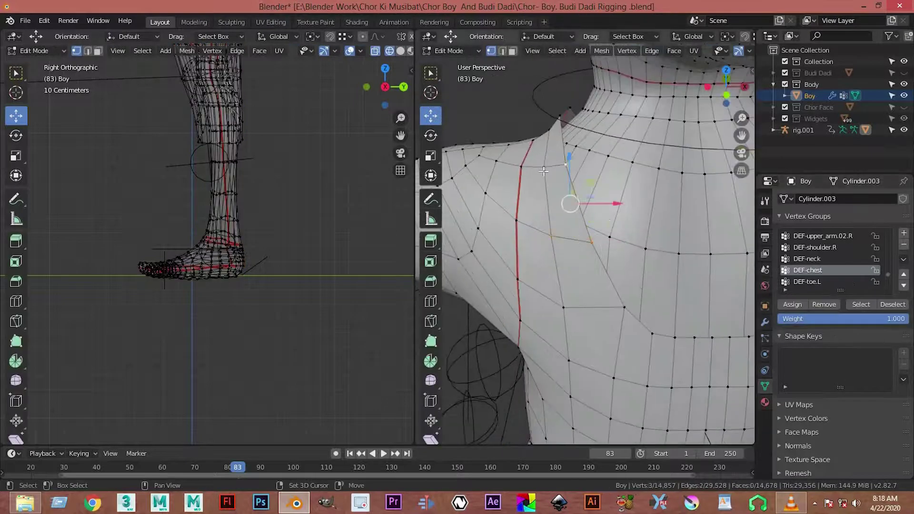
# Select a patch of faces across the top and back of the right shoulder.
pyautogui.moveTo(543, 171)
pyautogui.mouseDown(button='middle')
pyautogui.moveTo(617, 236)
pyautogui.moveTo(583, 222)
pyautogui.mouseUp(button='middle')
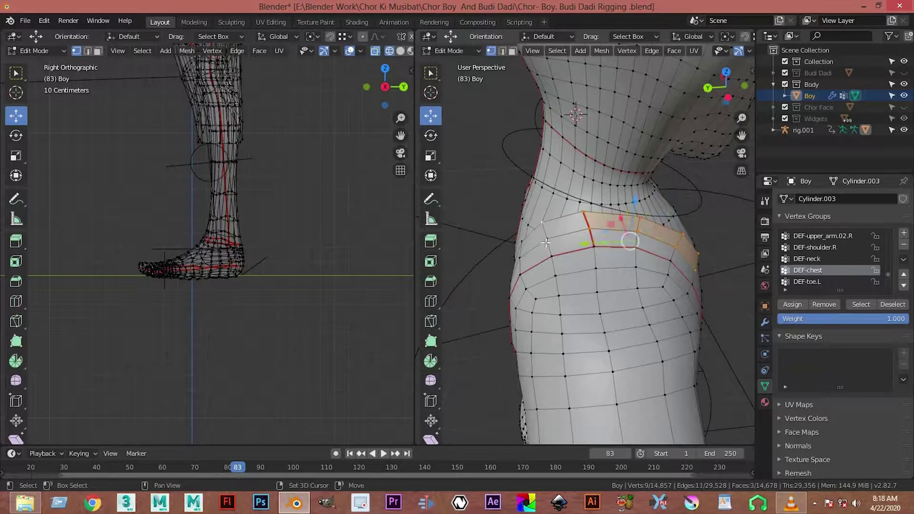
pyautogui.moveTo(563, 256); pyautogui.dragTo(632, 238, button='middle')
pyautogui.keyDown('shift'); pyautogui.click(629, 209); pyautogui.keyUp('shift')
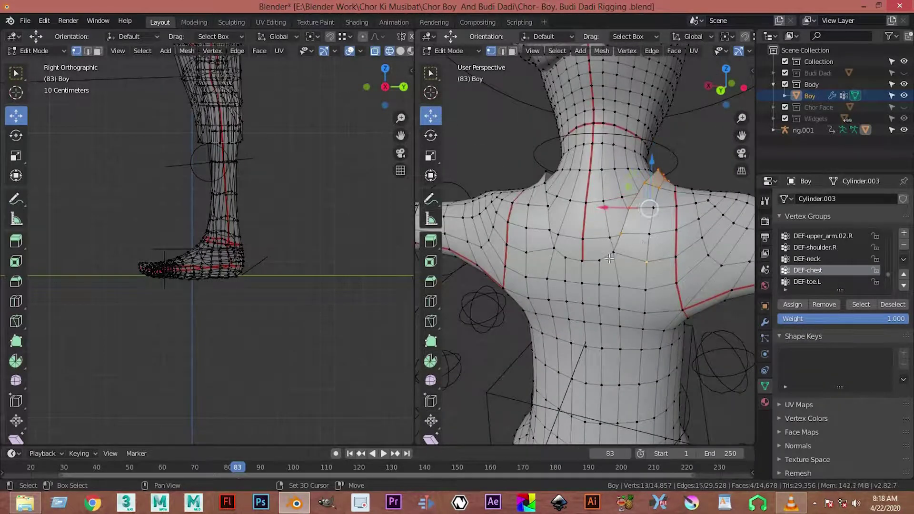
pyautogui.keyDown('ctrl'); pyautogui.click(662, 208); pyautogui.keyUp('ctrl')
# Check the whole body from the front, then add more shoulder faces from the side.
pyautogui.press('Tab')
pyautogui.moveTo(713, 297)
pyautogui.mouseDown(button='middle')
pyautogui.moveTo(563, 330)
pyautogui.moveTo(519, 292)
pyautogui.moveTo(563, 281)
pyautogui.moveTo(532, 271)
pyautogui.moveTo(545, 267)
pyautogui.mouseUp(button='middle')
pyautogui.scroll(3, 532, 271)
pyautogui.press('Tab')
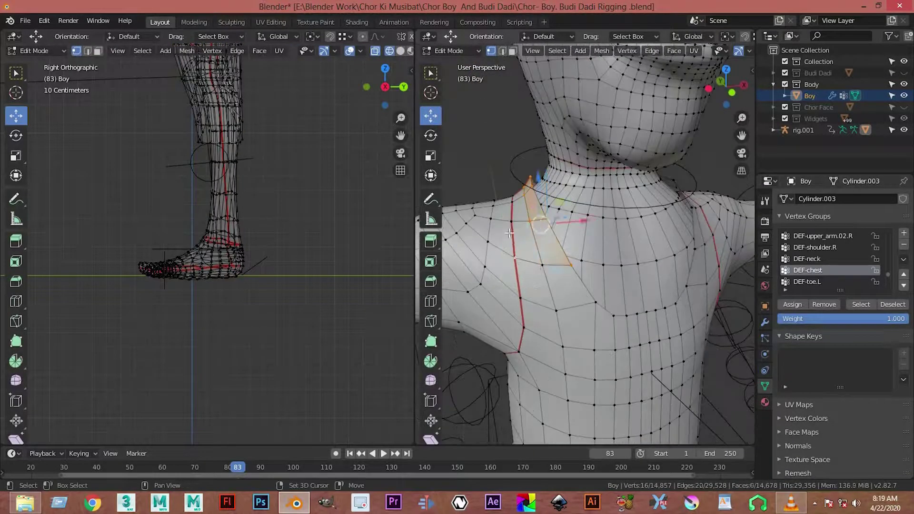
pyautogui.moveTo(505, 228); pyautogui.dragTo(590, 267, button='middle')
pyautogui.keyDown('shift'); pyautogui.click(619, 214); pyautogui.keyUp('shift')
pyautogui.moveTo(618, 214); pyautogui.dragTo(559, 263, button='middle')
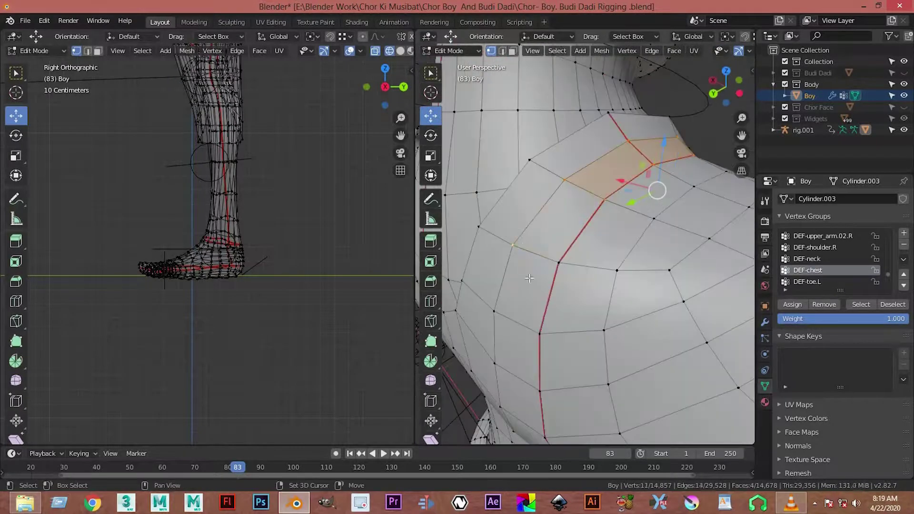
# Frame the torso from the front in Object Mode, then return to Edit Mode.
pyautogui.press('Tab')
pyautogui.scroll(-3, 593, 329)
pyautogui.moveTo(601, 315); pyautogui.dragTo(657, 275, button='middle')
pyautogui.scroll(2, 593, 281)
pyautogui.scroll(2, 589, 233)
pyautogui.keyDown('shift'); pyautogui.moveTo(590, 233); pyautogui.dragTo(580, 161, button='middle'); pyautogui.keyUp('shift')
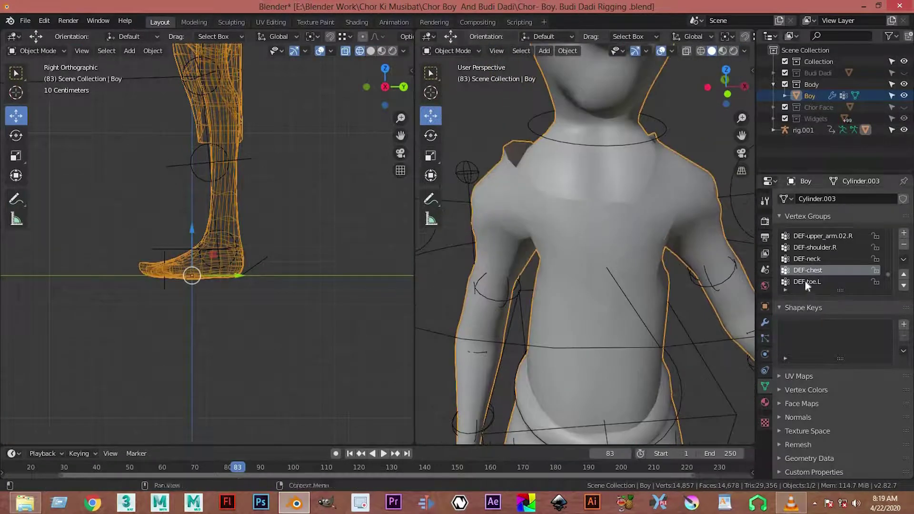
pyautogui.press('Tab')
# Switch the body to Weight Paint and set the brush blend to Subtract.
pyautogui.click(467, 47)
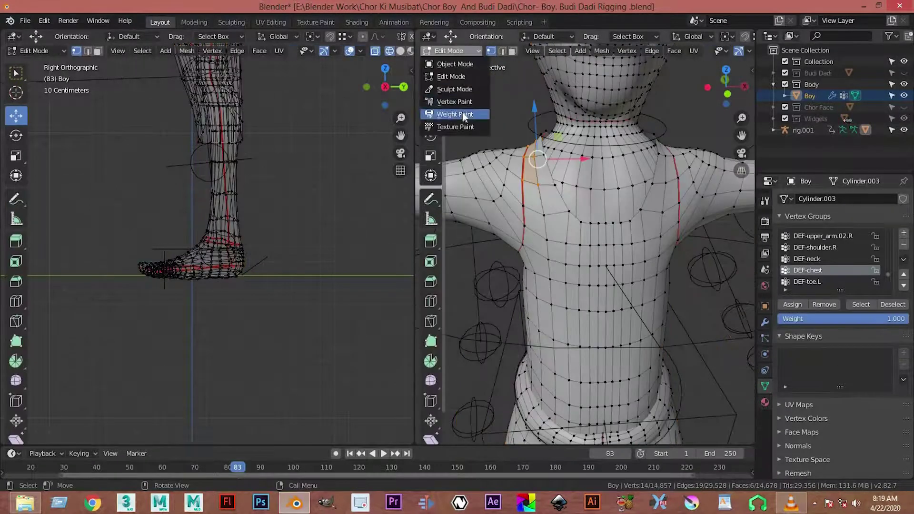
pyautogui.click(462, 112)
pyautogui.moveTo(619, 258)
pyautogui.mouseDown(button='middle')
pyautogui.moveTo(605, 250)
pyautogui.moveTo(657, 279)
pyautogui.mouseUp(button='middle')
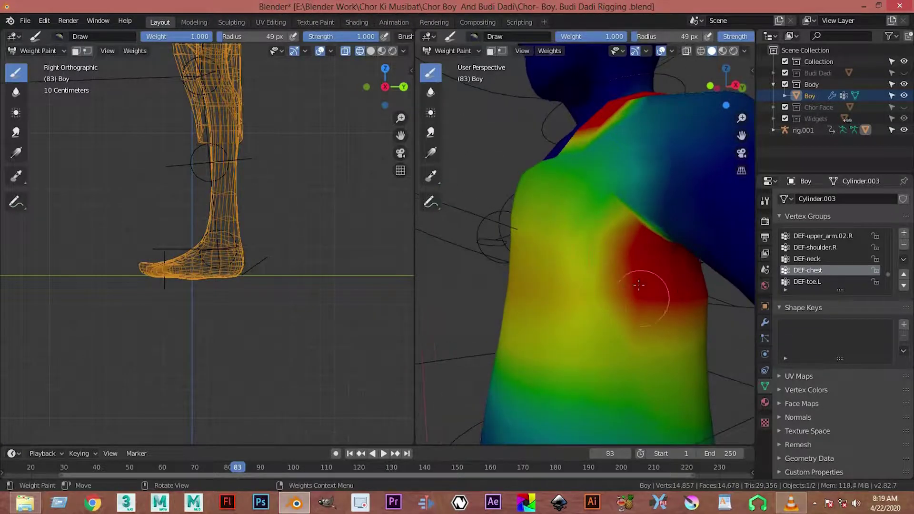
pyautogui.click(765, 201)
pyautogui.click(876, 340)
pyautogui.click(852, 264)
# Paint down the DEF-chest weight on the shoulder, undoing the last stroke.
pyautogui.moveTo(606, 245); pyautogui.dragTo(685, 305)
pyautogui.moveTo(685, 304); pyautogui.dragTo(666, 238, button='middle')
pyautogui.moveTo(667, 228); pyautogui.dragTo(687, 270)
pyautogui.hotkey('ctrl', 'z')
pyautogui.hotkey('ctrl', 'z')
pyautogui.moveTo(670, 282)
pyautogui.mouseDown(button='middle')
pyautogui.moveTo(662, 266)
pyautogui.moveTo(518, 224)
pyautogui.mouseUp(button='middle')
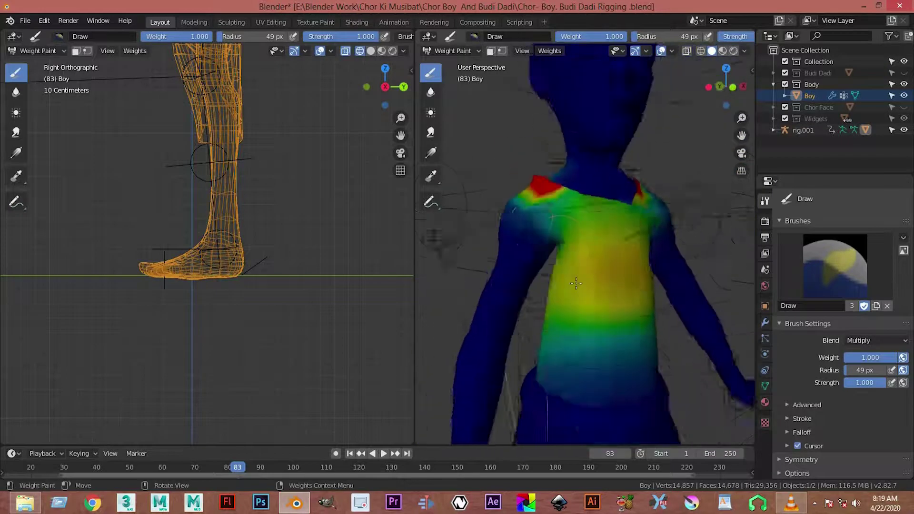
pyautogui.scroll(3, 542, 278)
pyautogui.scroll(-4, 542, 278)
pyautogui.scroll(4, 545, 290)
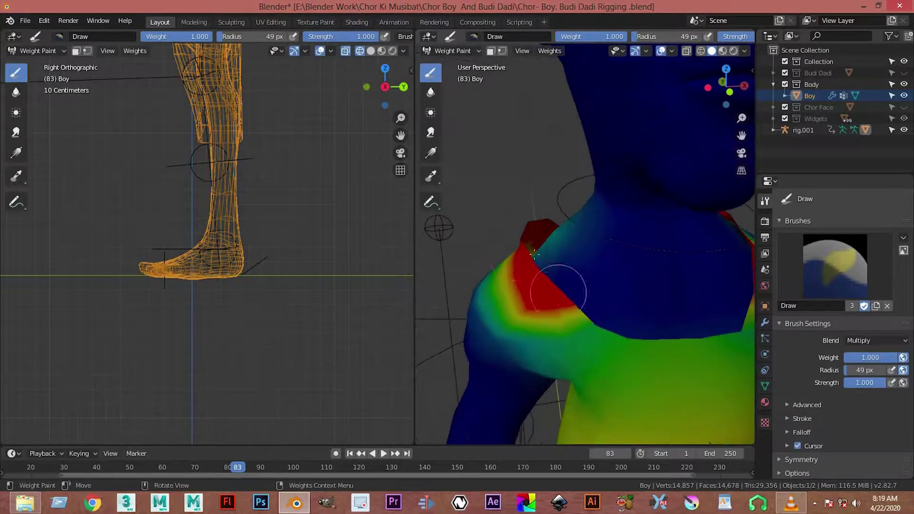
pyautogui.moveTo(524, 295); pyautogui.dragTo(657, 340, button='middle')
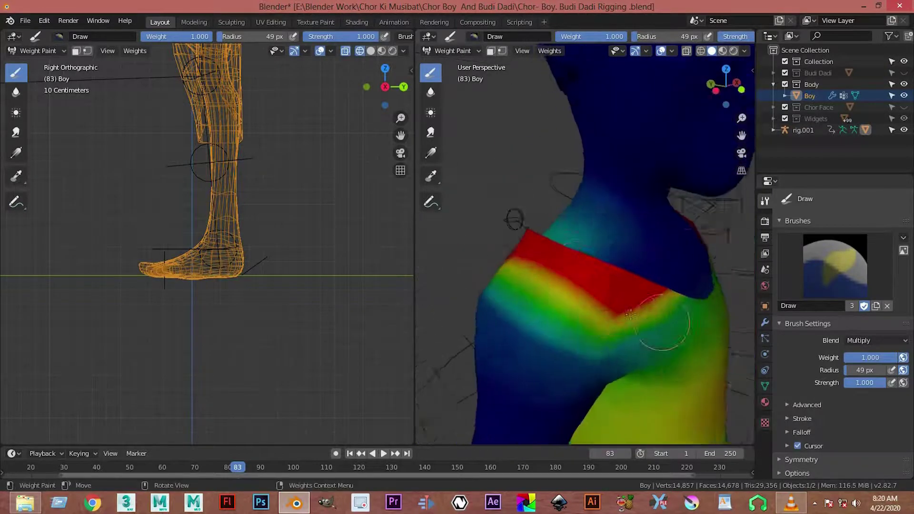
# Subtract more chest weight along the shoulder, then set the brush blend back to Add.
pyautogui.click(867, 341)
pyautogui.click(857, 270)
pyautogui.moveTo(537, 333); pyautogui.dragTo(673, 325)
pyautogui.click(874, 340)
pyautogui.click(852, 223)
pyautogui.moveTo(687, 348); pyautogui.dragTo(743, 366, button='middle')
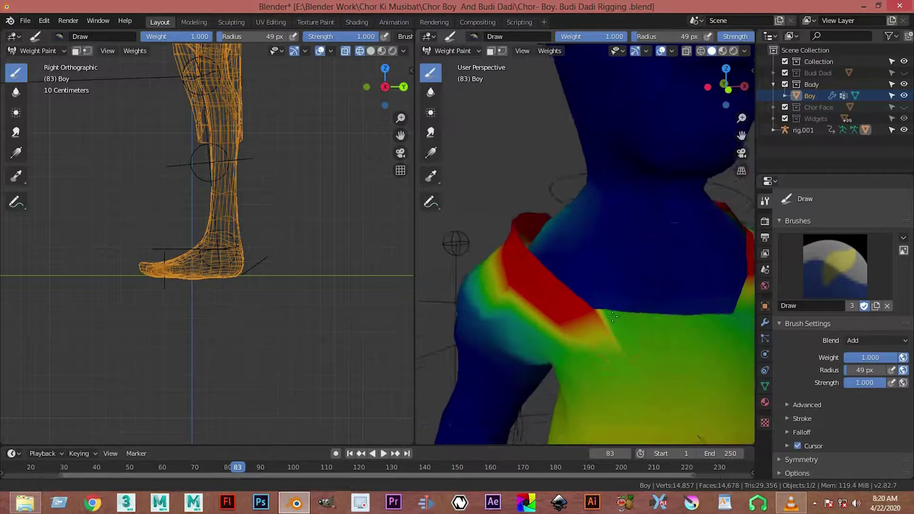
# Open Vertex Groups and switch the active group from DEF-chest to DEF-neck.
pyautogui.click(765, 386)
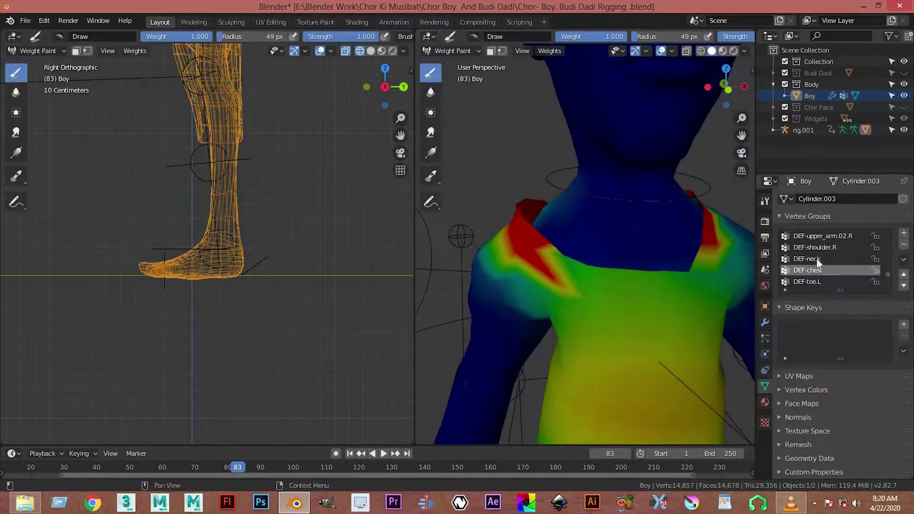
pyautogui.click(816, 259)
pyautogui.scroll(-2, 678, 295)
pyautogui.click(813, 270)
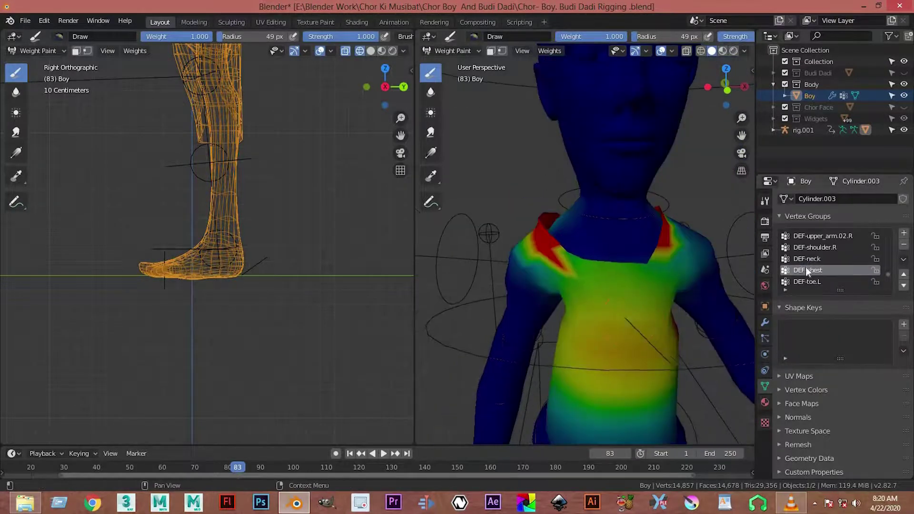
pyautogui.click(807, 258)
# Paint DEF-neck weight along the shoulder, then undo the stroke.
pyautogui.moveTo(614, 264); pyautogui.dragTo(577, 259, button='middle')
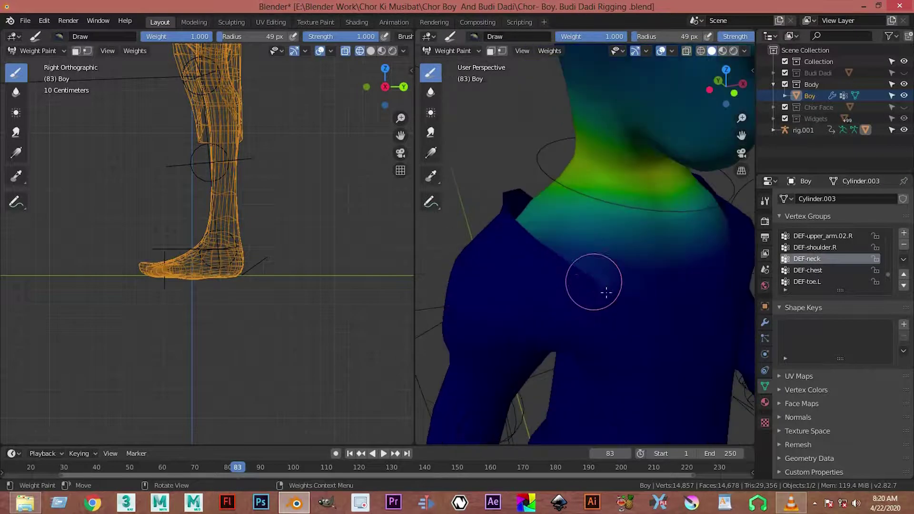
pyautogui.moveTo(577, 259); pyautogui.dragTo(569, 275)
pyautogui.moveTo(507, 207); pyautogui.dragTo(529, 228, button='middle')
pyautogui.moveTo(528, 214); pyautogui.dragTo(595, 243)
pyautogui.moveTo(595, 243)
pyautogui.mouseDown(button='middle')
pyautogui.moveTo(551, 252)
pyautogui.moveTo(520, 212)
pyautogui.mouseUp(button='middle')
pyautogui.hotkey('ctrl', 'z')
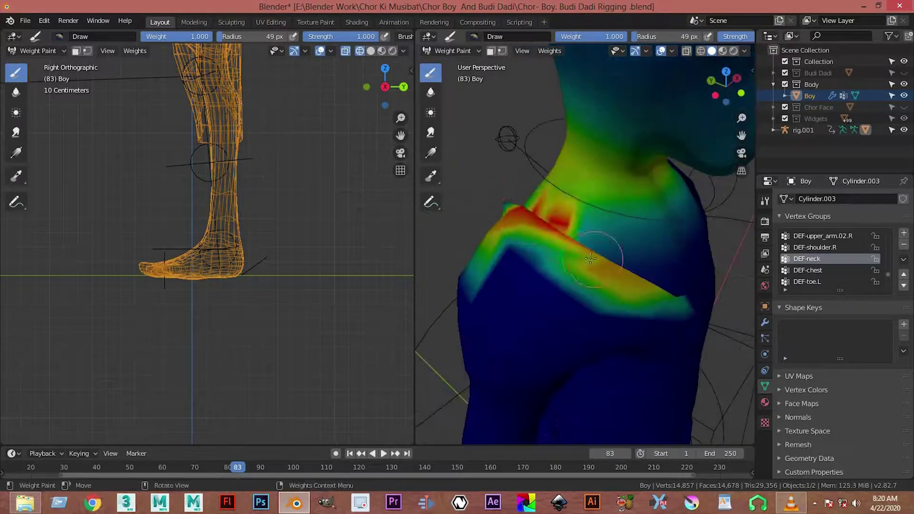
# Make DEF-shoulder.R active, review its weight map, and return to Edit Mode.
pyautogui.click(825, 269)
pyautogui.click(819, 247)
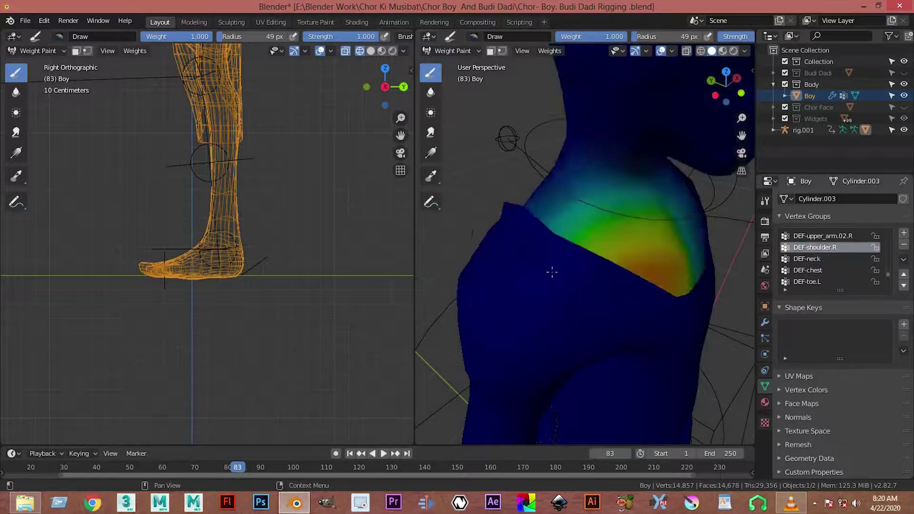
pyautogui.moveTo(571, 229); pyautogui.dragTo(537, 218, button='middle')
pyautogui.moveTo(590, 275); pyautogui.dragTo(666, 245, button='middle')
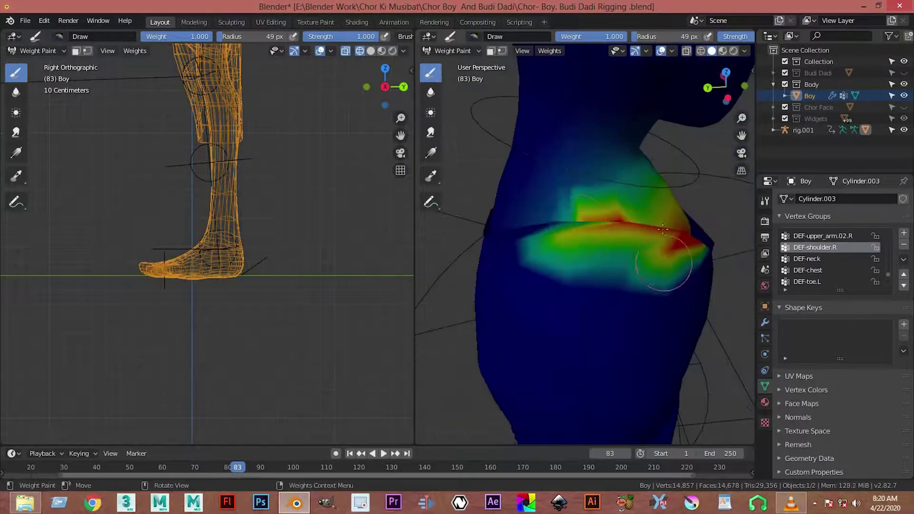
pyautogui.moveTo(524, 256)
pyautogui.mouseDown(button='middle')
pyautogui.moveTo(605, 241)
pyautogui.moveTo(536, 276)
pyautogui.moveTo(571, 267)
pyautogui.moveTo(612, 278)
pyautogui.moveTo(578, 276)
pyautogui.moveTo(612, 261)
pyautogui.mouseUp(button='middle')
pyautogui.press('Tab')
pyautogui.moveTo(610, 295)
pyautogui.mouseDown(button='middle')
pyautogui.moveTo(496, 236)
pyautogui.moveTo(545, 330)
pyautogui.mouseUp(button='middle')
# Add another shoulder face and view the body from the front in Weight Paint.
pyautogui.keyDown('ctrl'); pyautogui.click(496, 237); pyautogui.keyUp('ctrl')
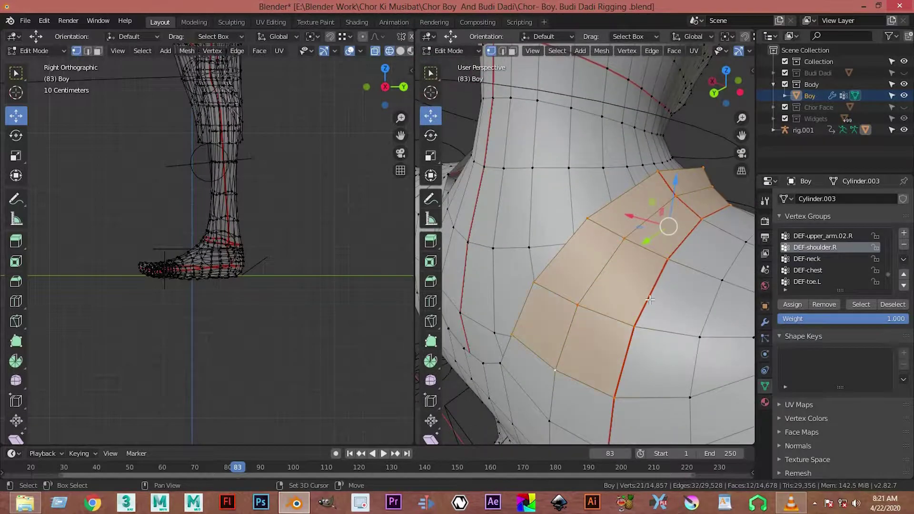
pyautogui.scroll(-3, 665, 298)
pyautogui.hotkey('ctrl', 'Tab')
pyautogui.scroll(-3, 618, 285)
pyautogui.moveTo(618, 285)
pyautogui.mouseDown(button='middle')
pyautogui.moveTo(588, 263)
pyautogui.moveTo(630, 278)
pyautogui.moveTo(547, 282)
pyautogui.mouseUp(button='middle')
pyautogui.scroll(3, 589, 264)
pyautogui.scroll(2, 585, 262)
# Recheck the face selection from the side in Edit Mode, then return to Weight Paint.
pyautogui.press('Tab')
pyautogui.scroll(2, 548, 281)
pyautogui.scroll(-3, 548, 282)
pyautogui.moveTo(548, 282)
pyautogui.mouseDown(button='middle')
pyautogui.moveTo(703, 309)
pyautogui.moveTo(654, 309)
pyautogui.moveTo(633, 281)
pyautogui.moveTo(586, 329)
pyautogui.moveTo(591, 265)
pyautogui.moveTo(620, 312)
pyautogui.mouseUp(button='middle')
pyautogui.scroll(3, 653, 309)
pyautogui.scroll(-2, 654, 309)
pyautogui.hotkey('ctrl', 'Tab')
pyautogui.scroll(2, 637, 276)
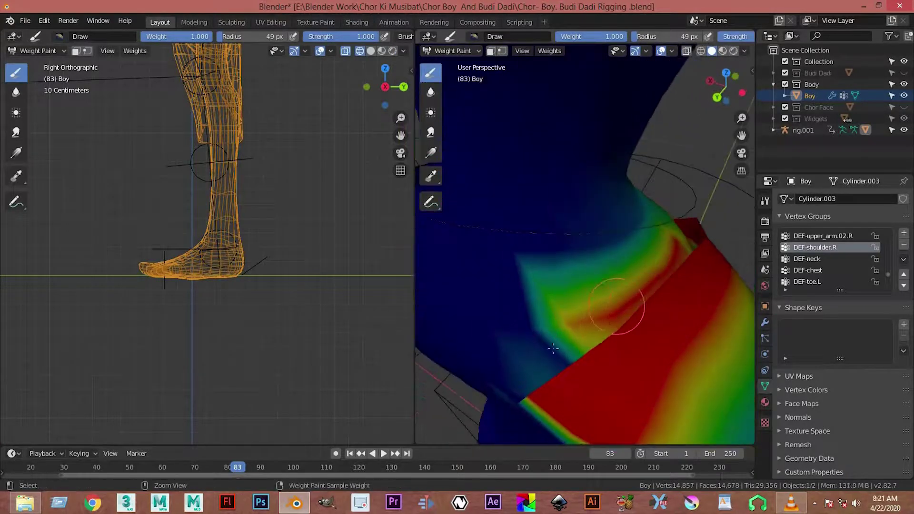
# Fade the DEF-shoulder.R weight off toward the chest with a Weight Gradient.
pyautogui.moveTo(577, 328); pyautogui.dragTo(675, 309, button='middle')
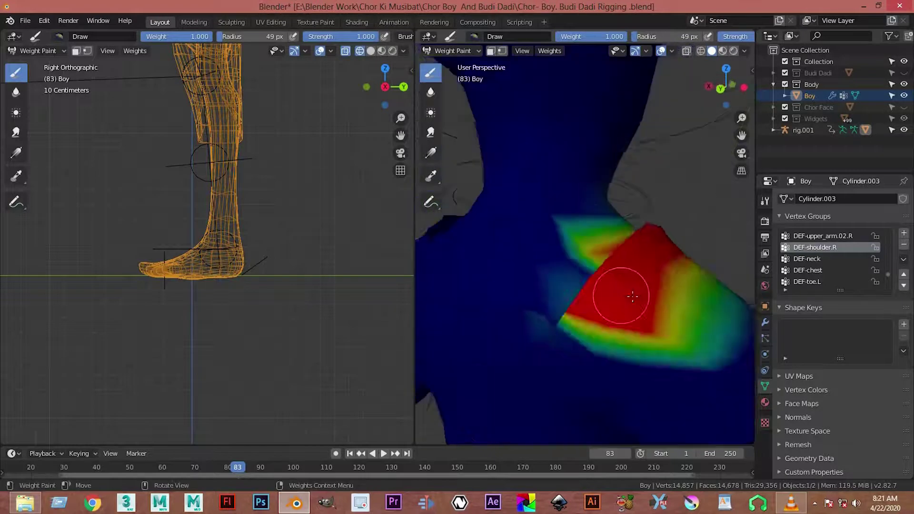
pyautogui.moveTo(760, 318); pyautogui.dragTo(465, 322, button='middle')
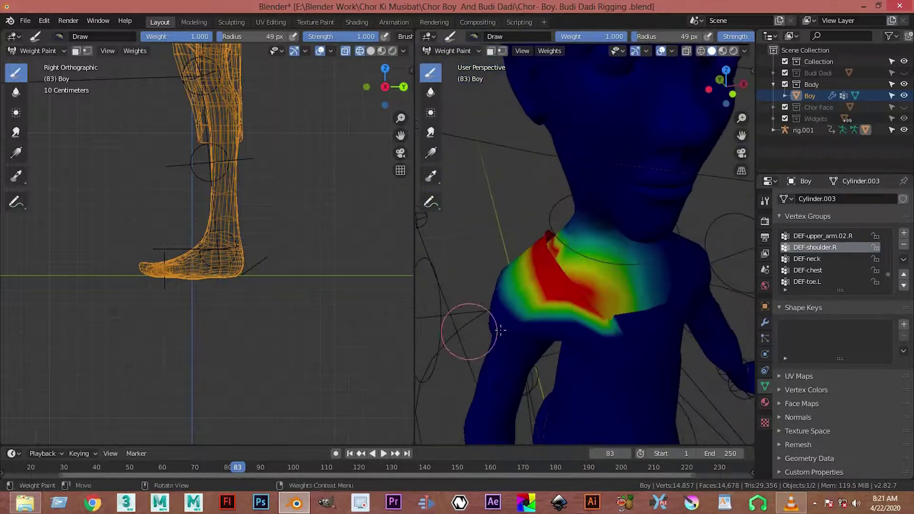
pyautogui.moveTo(541, 306)
pyautogui.mouseDown(button='middle')
pyautogui.moveTo(553, 267)
pyautogui.moveTo(599, 297)
pyautogui.mouseUp(button='middle')
pyautogui.press('Tab')
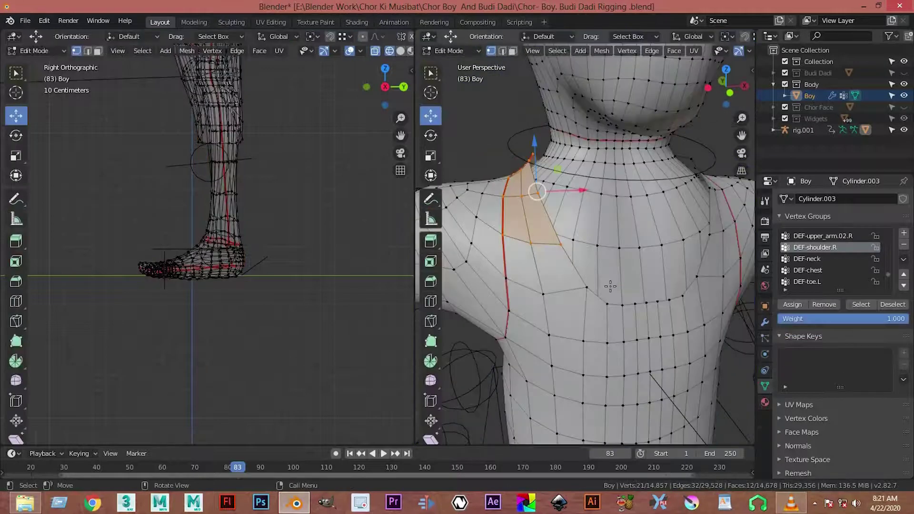
pyautogui.press('Tab')
pyautogui.press('Tab')
pyautogui.press('Tab')
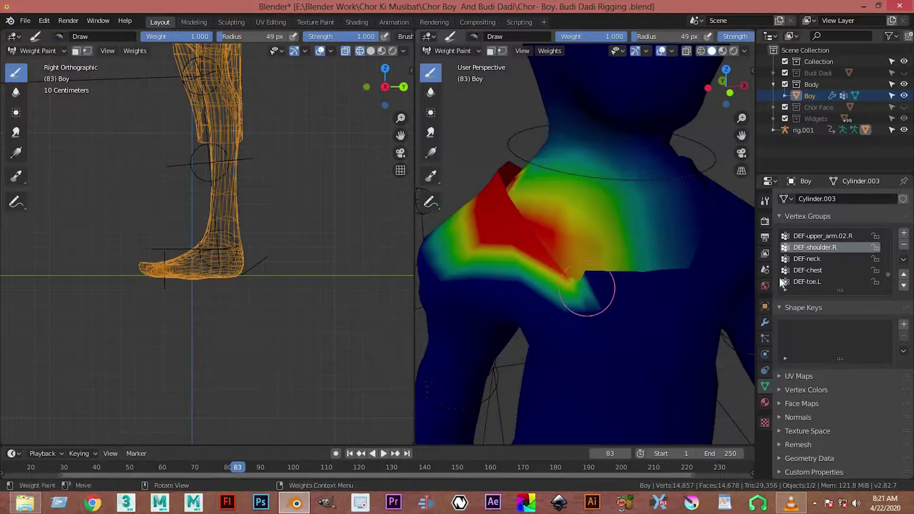
# Set the brush blend to Value and lower the brush weight to 0.375.
pyautogui.click(765, 200)
pyautogui.click(871, 340)
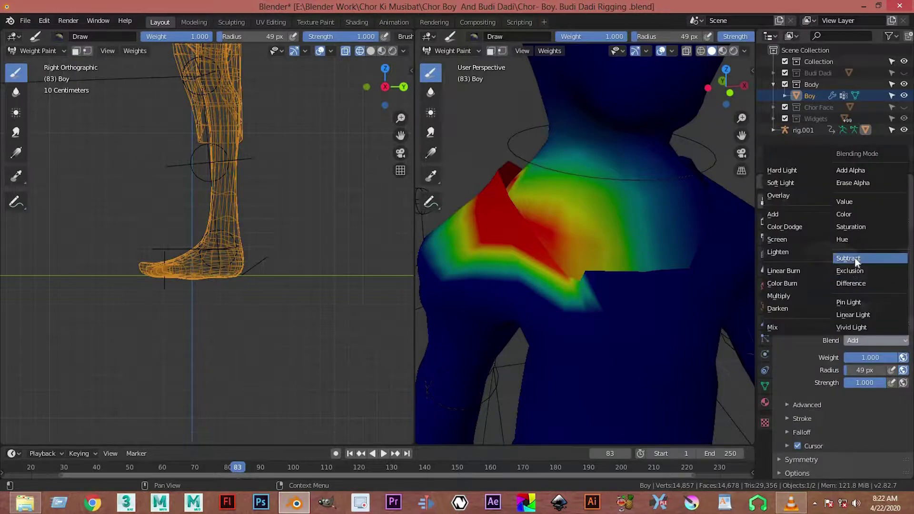
pyautogui.click(861, 202)
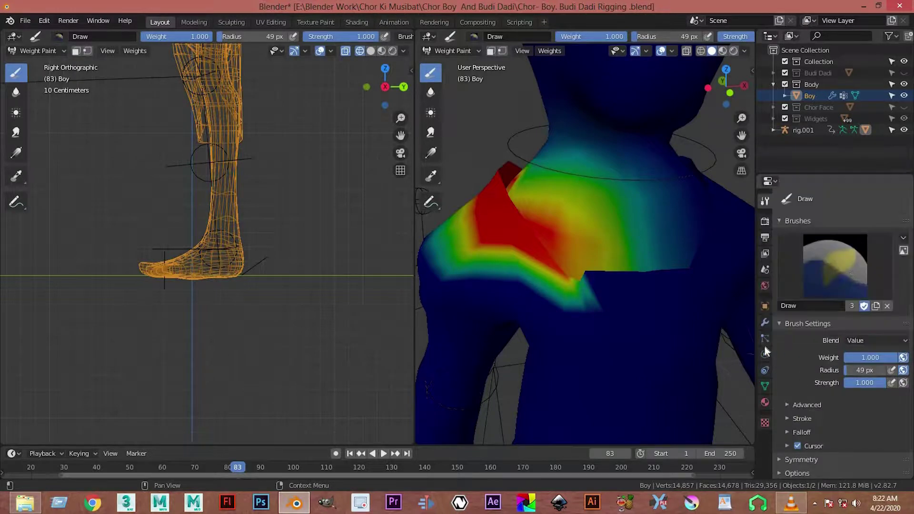
pyautogui.moveTo(594, 281); pyautogui.dragTo(628, 319)
pyautogui.hotkey('ctrl', 'z')
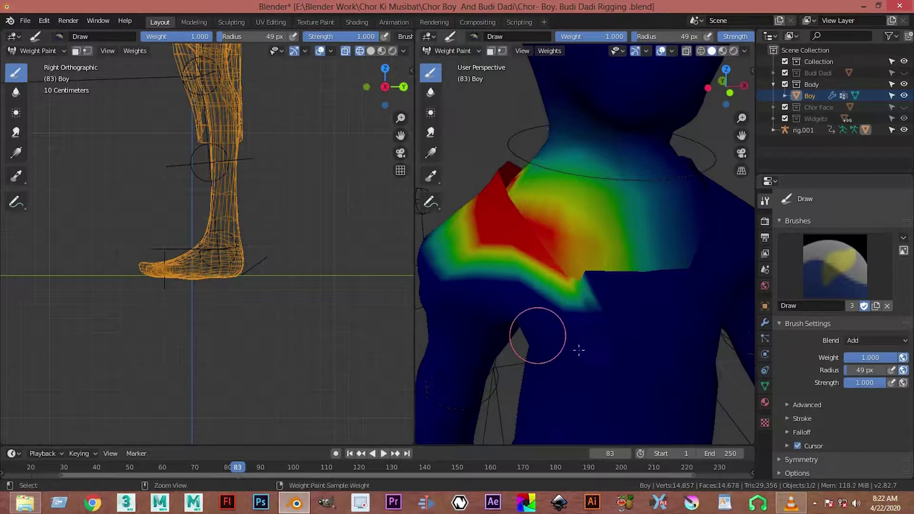
pyautogui.hotkey('shift', 'x')
pyautogui.moveTo(710, 321)
pyautogui.mouseDown(button='middle')
pyautogui.moveTo(546, 219)
pyautogui.moveTo(551, 239)
pyautogui.moveTo(671, 280)
pyautogui.mouseUp(button='middle')
# Make DEF-neck the active vertex group and frame the neck and shoulder.
pyautogui.click(765, 385)
pyautogui.click(821, 237)
pyautogui.keyDown('ctrl'); pyautogui.scroll(-1, 822, 247); pyautogui.keyUp('ctrl')
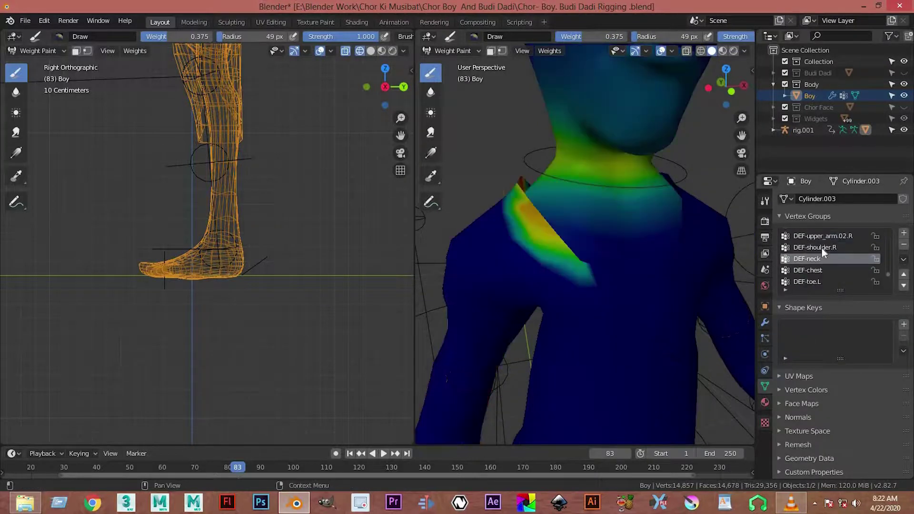
pyautogui.moveTo(601, 102); pyautogui.dragTo(490, 184, button='middle')
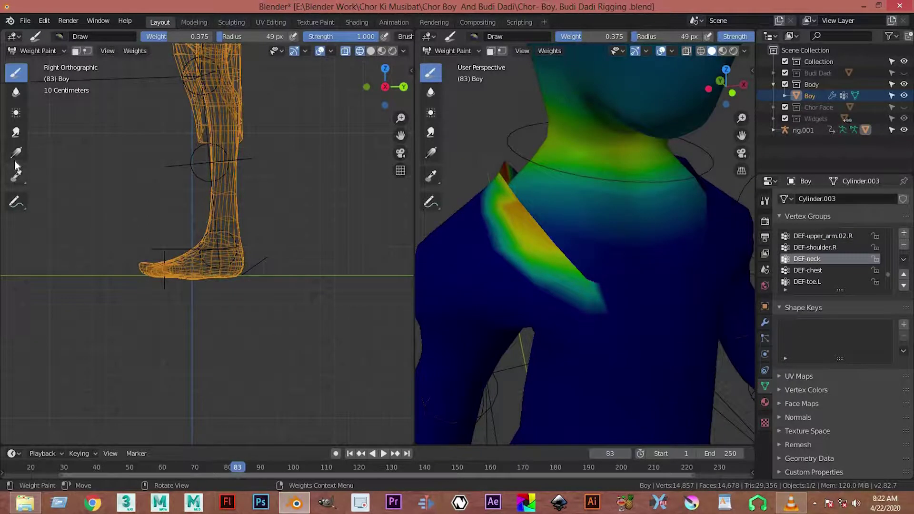
# Choose the Subtract brush preset and clear the DEF-neck weight off the shoulder.
pyautogui.click(57, 37)
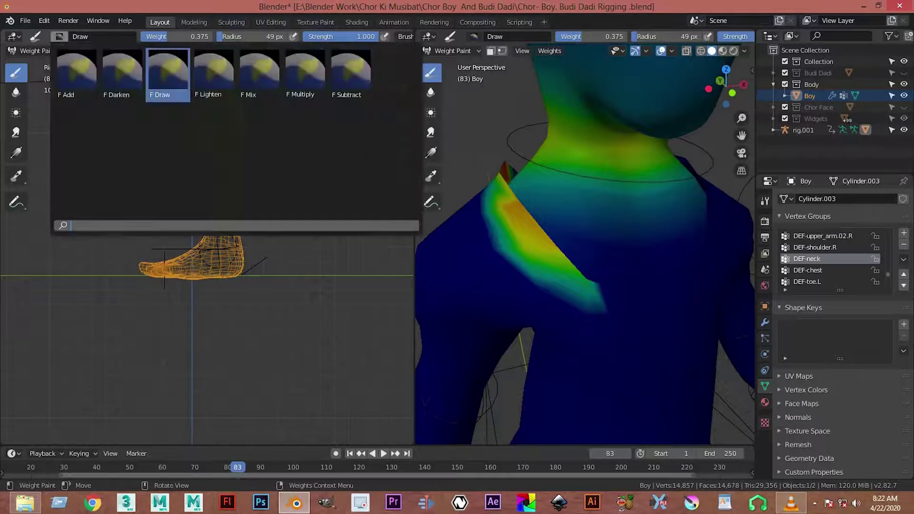
pyautogui.click(351, 76)
pyautogui.moveTo(480, 183)
pyautogui.mouseDown()
pyautogui.moveTo(520, 214)
pyautogui.moveTo(547, 285)
pyautogui.moveTo(528, 231)
pyautogui.mouseUp()
pyautogui.moveTo(528, 231); pyautogui.dragTo(578, 235, button='middle')
pyautogui.moveTo(577, 235)
pyautogui.mouseDown()
pyautogui.moveTo(467, 306)
pyautogui.moveTo(546, 217)
pyautogui.mouseUp()
pyautogui.moveTo(546, 218); pyautogui.dragTo(629, 261, button='middle')
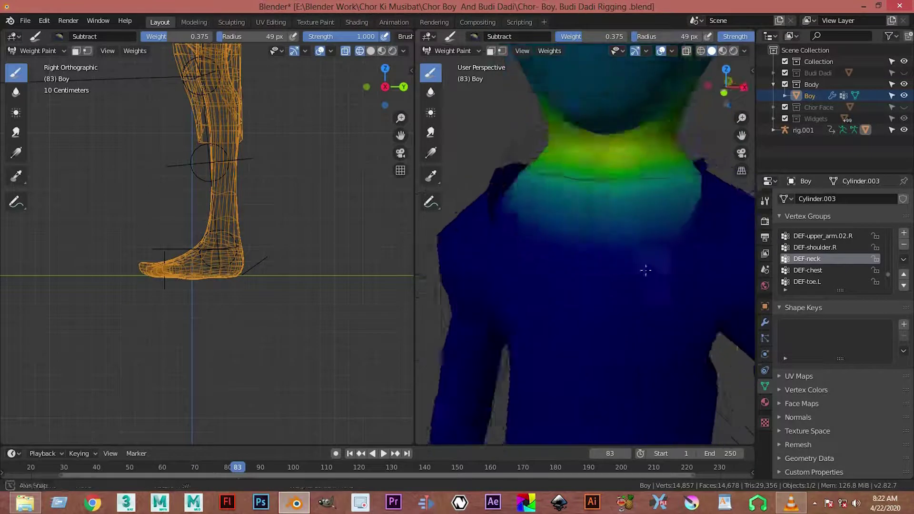
# Show the DEF-chest group and orbit around the shoulder to review its weights.
pyautogui.click(808, 270)
pyautogui.moveTo(606, 239)
pyautogui.mouseDown(button='middle')
pyautogui.moveTo(623, 211)
pyautogui.moveTo(581, 192)
pyautogui.moveTo(721, 250)
pyautogui.mouseUp(button='middle')
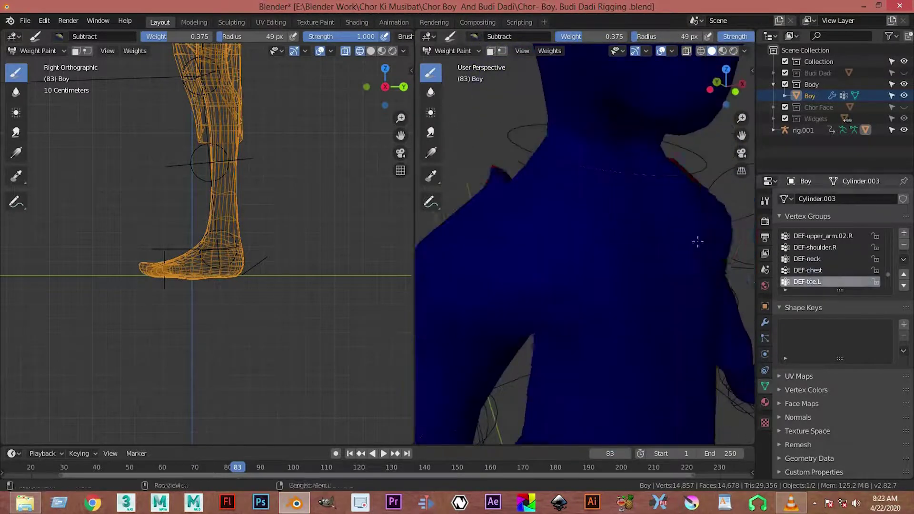
pyautogui.scroll(-2, 811, 270)
pyautogui.click(811, 270)
pyautogui.scroll(-1, 811, 267)
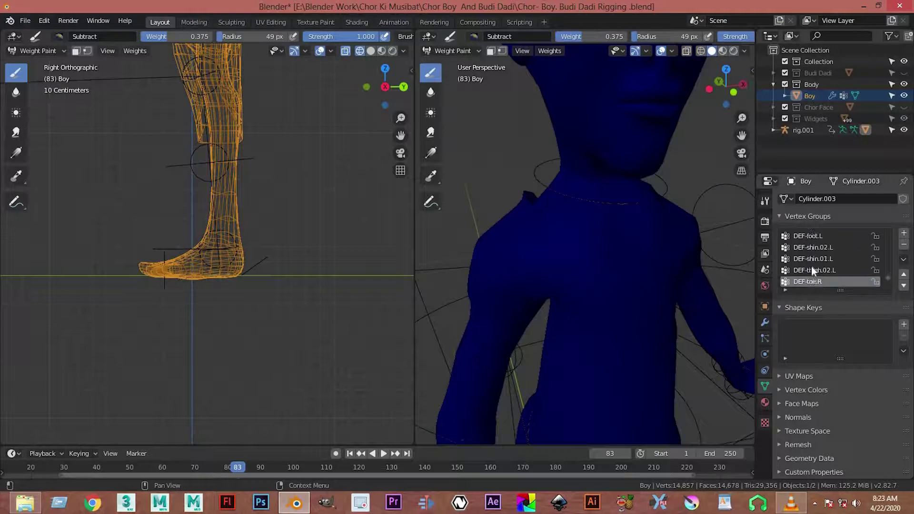
pyautogui.keyDown('ctrl'); pyautogui.scroll(1, 811, 267); pyautogui.keyUp('ctrl')
pyautogui.keyDown('ctrl'); pyautogui.scroll(1, 811, 266); pyautogui.keyUp('ctrl')
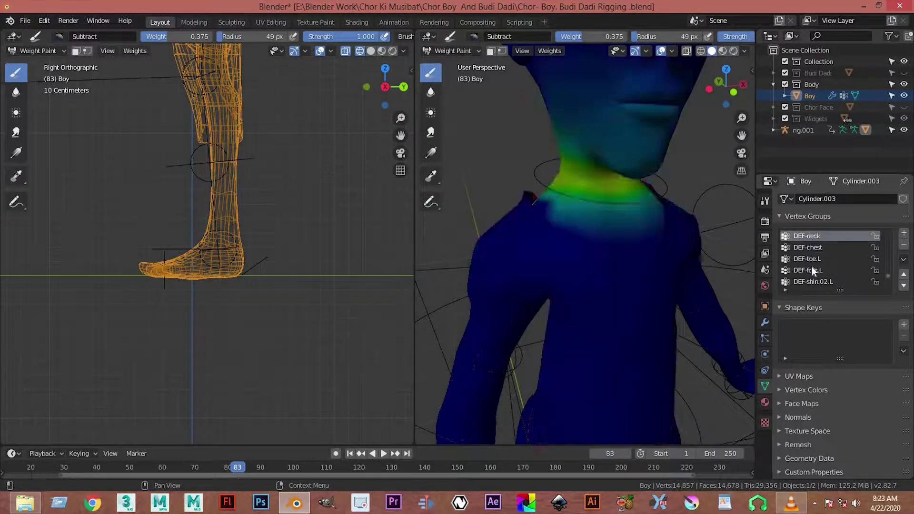
pyautogui.scroll(1, 811, 267)
pyautogui.moveTo(574, 300)
pyautogui.mouseDown(button='middle')
pyautogui.moveTo(562, 294)
pyautogui.moveTo(632, 306)
pyautogui.mouseUp(button='middle')
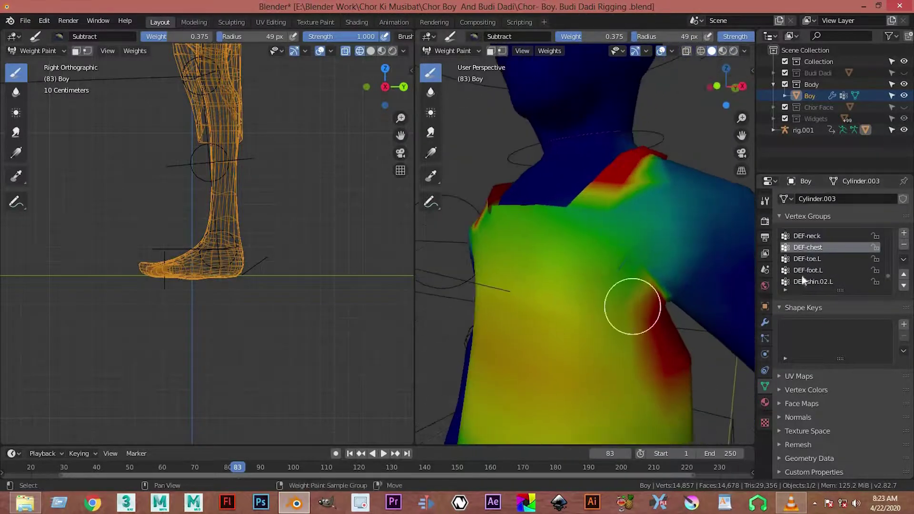
# Switch to DEF-neck and compare its weights against the chest.
pyautogui.click(816, 236)
pyautogui.moveTo(680, 262); pyautogui.dragTo(663, 255, button='middle')
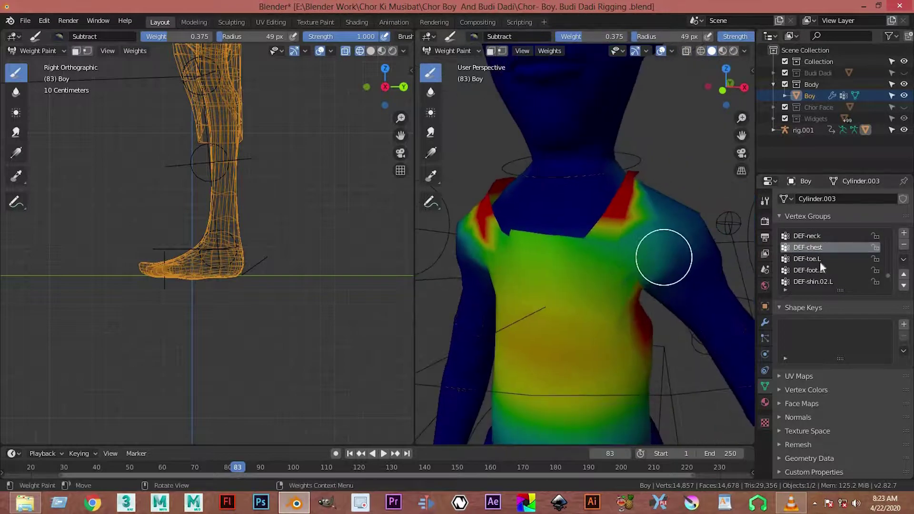
pyautogui.click(817, 236)
pyautogui.keyDown('ctrl'); pyautogui.scroll(1, 817, 235); pyautogui.keyUp('ctrl')
pyautogui.keyDown('ctrl'); pyautogui.scroll(2, 818, 235); pyautogui.keyUp('ctrl')
pyautogui.keyDown('ctrl'); pyautogui.scroll(1, 818, 235); pyautogui.keyUp('ctrl')
pyautogui.keyDown('ctrl'); pyautogui.scroll(2, 818, 235); pyautogui.keyUp('ctrl')
pyautogui.keyDown('ctrl'); pyautogui.scroll(2, 818, 235); pyautogui.keyUp('ctrl')
pyautogui.keyDown('ctrl'); pyautogui.scroll(-1, 818, 235); pyautogui.keyUp('ctrl')
pyautogui.keyDown('ctrl'); pyautogui.scroll(1, 817, 235); pyautogui.keyUp('ctrl')
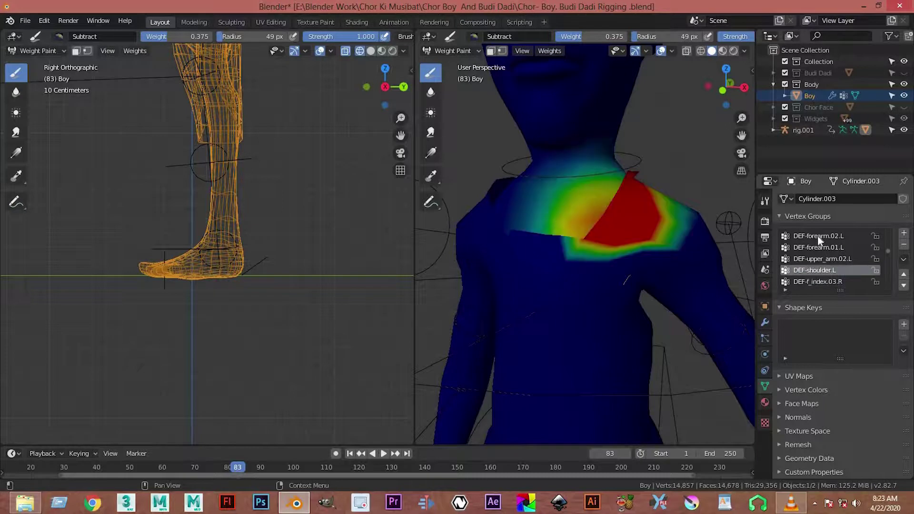
# Orbit around the DEF-shoulder.L heatmap to a side view of the body.
pyautogui.moveTo(555, 310)
pyautogui.mouseDown(button='middle')
pyautogui.moveTo(551, 258)
pyautogui.moveTo(578, 269)
pyautogui.mouseUp(button='middle')
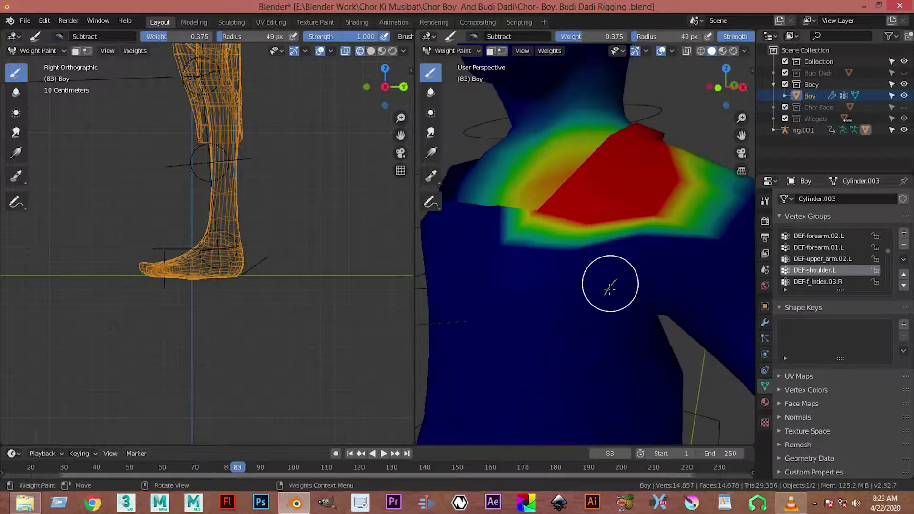
pyautogui.scroll(-3, 575, 290)
pyautogui.scroll(-2, 605, 300)
pyautogui.moveTo(619, 310); pyautogui.dragTo(652, 327, button='middle')
# Select DEF-shoulder.R and zoom in close on the right shoulder weights.
pyautogui.click(836, 281)
pyautogui.keyDown('ctrl'); pyautogui.scroll(-1, 837, 281); pyautogui.keyUp('ctrl')
pyautogui.keyDown('ctrl'); pyautogui.scroll(-1, 829, 270); pyautogui.keyUp('ctrl')
pyautogui.keyDown('ctrl'); pyautogui.scroll(-2, 828, 269); pyautogui.keyUp('ctrl')
pyautogui.keyDown('ctrl'); pyautogui.scroll(-2, 828, 269); pyautogui.keyUp('ctrl')
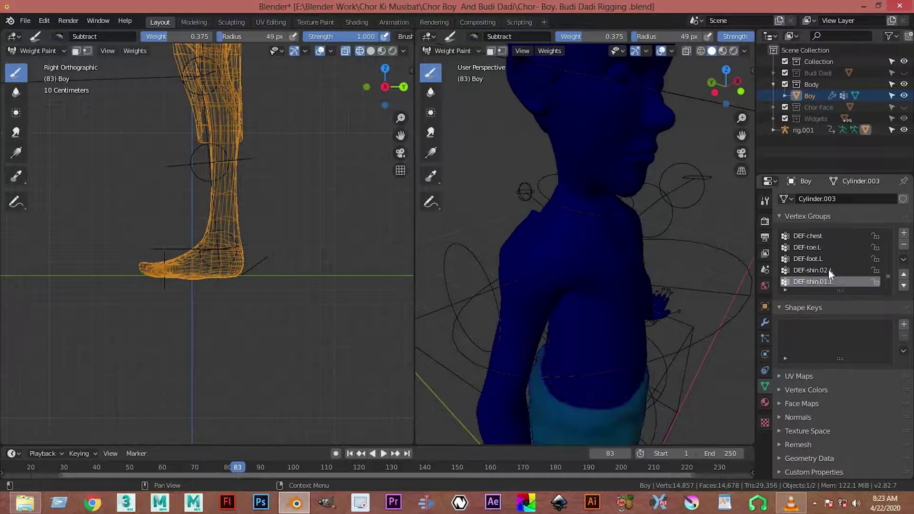
pyautogui.keyDown('ctrl'); pyautogui.scroll(-2, 828, 269); pyautogui.keyUp('ctrl')
pyautogui.keyDown('ctrl'); pyautogui.scroll(-2, 828, 269); pyautogui.keyUp('ctrl')
pyautogui.keyDown('ctrl'); pyautogui.scroll(1, 828, 269); pyautogui.keyUp('ctrl')
pyautogui.keyDown('ctrl'); pyautogui.scroll(1, 828, 270); pyautogui.keyUp('ctrl')
pyautogui.scroll(3, 490, 275)
pyautogui.scroll(2, 499, 253)
pyautogui.moveTo(490, 235)
pyautogui.mouseDown(button='middle')
pyautogui.moveTo(510, 282)
pyautogui.moveTo(482, 255)
pyautogui.mouseUp(button='middle')
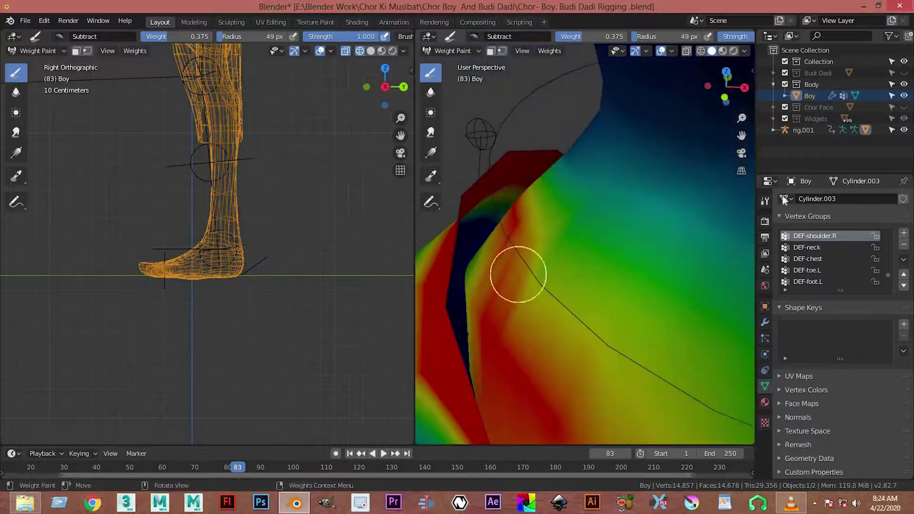
# Set the weight brush blend to Add and inspect the shoulder band from behind and front.
pyautogui.click(64, 37)
pyautogui.click(77, 76)
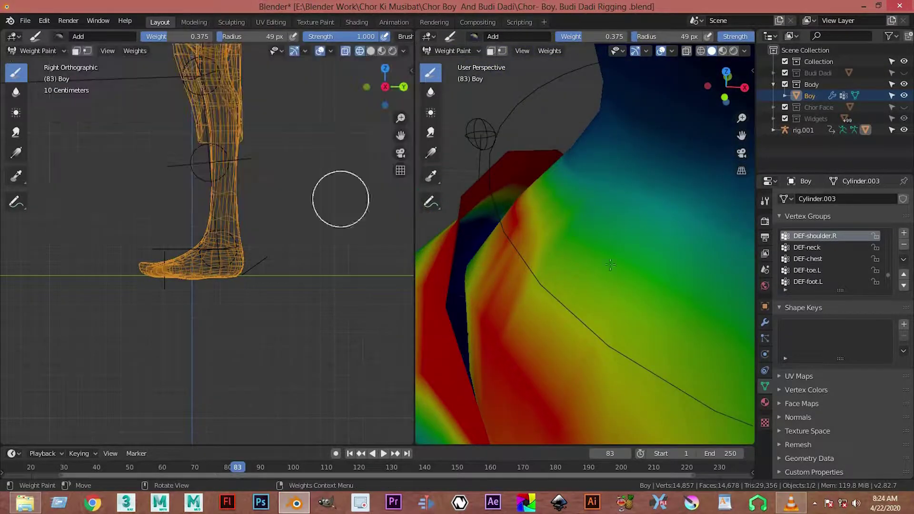
pyautogui.scroll(-5, 495, 241)
pyautogui.moveTo(495, 241)
pyautogui.mouseDown(button='middle')
pyautogui.moveTo(608, 321)
pyautogui.moveTo(608, 228)
pyautogui.mouseUp(button='middle')
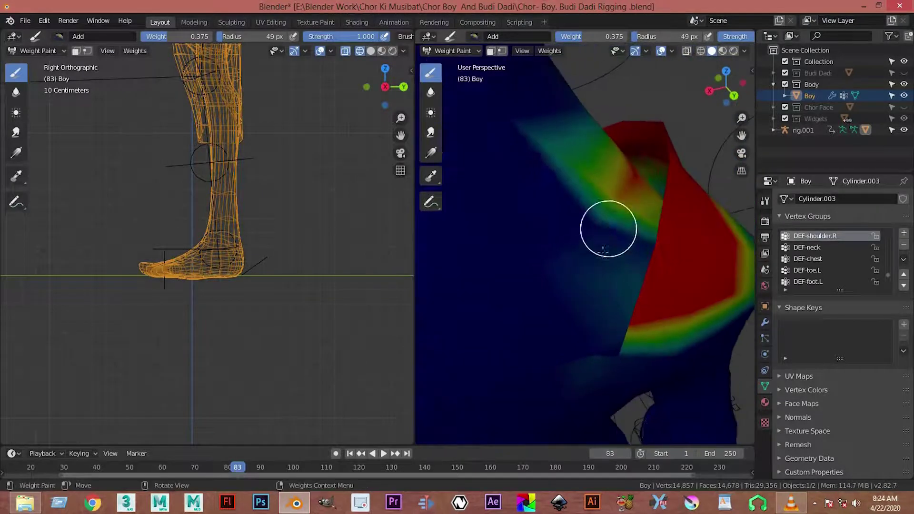
pyautogui.moveTo(661, 300)
pyautogui.mouseDown(button='middle')
pyautogui.moveTo(514, 276)
pyautogui.moveTo(694, 285)
pyautogui.moveTo(620, 303)
pyautogui.mouseUp(button='middle')
# Compare DEF-neck with DEF-shoulder.R, close the media player, and view the character frontally.
pyautogui.click(815, 247)
pyautogui.scroll(-4, 613, 284)
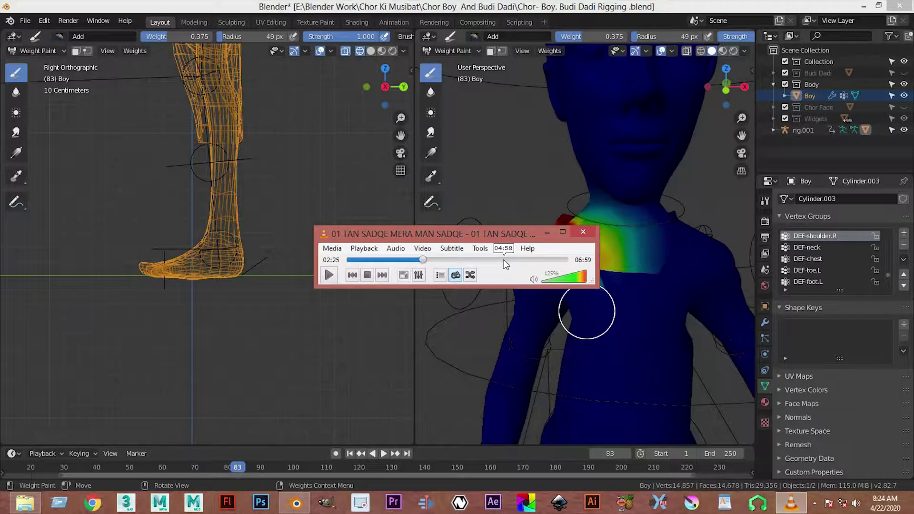
pyautogui.click(585, 232)
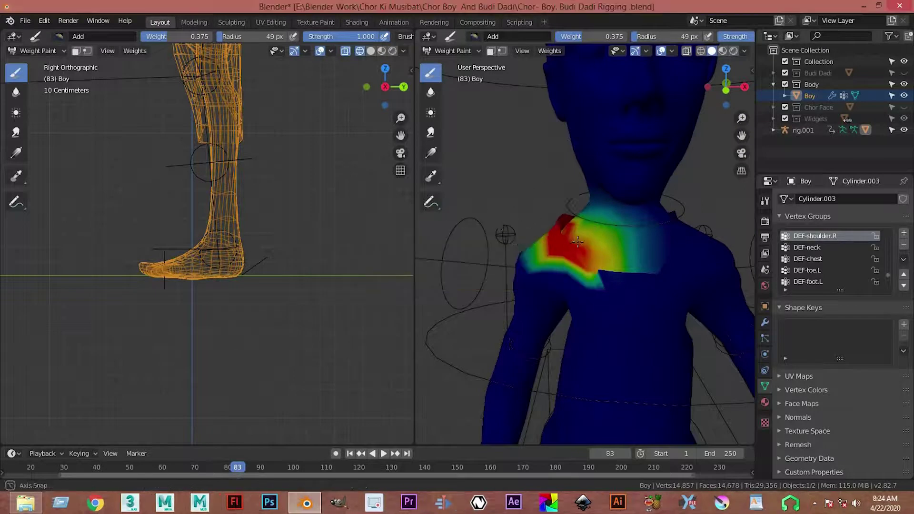
pyautogui.moveTo(561, 219); pyautogui.dragTo(586, 233, button='middle')
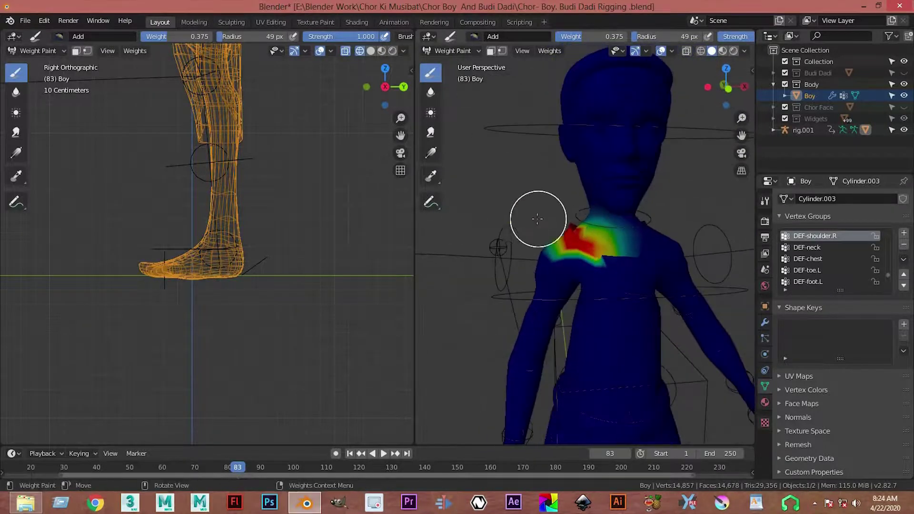
# Put rig.001 in Pose Mode, clear bone rotation (Alt+R) to the T-pose, and deselect all.
pyautogui.click(464, 64)
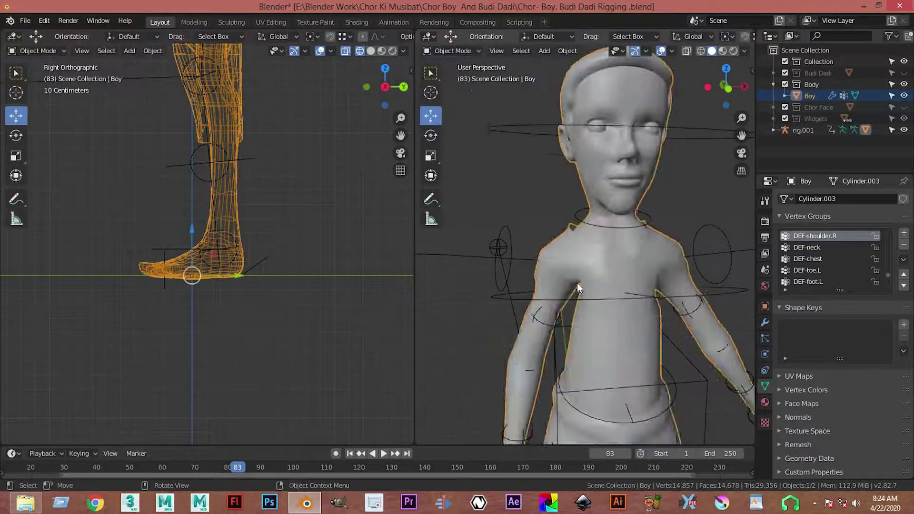
pyautogui.scroll(-3, 588, 267)
pyautogui.click(574, 202)
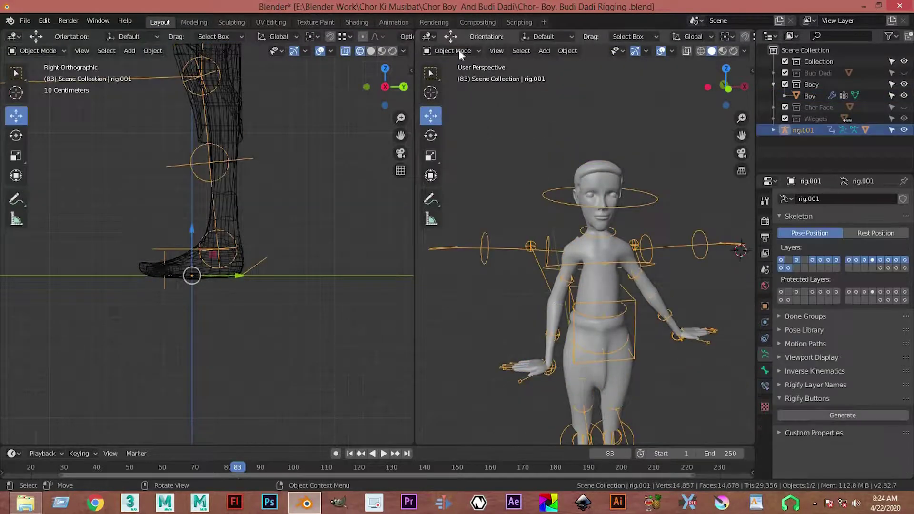
pyautogui.press('Return')
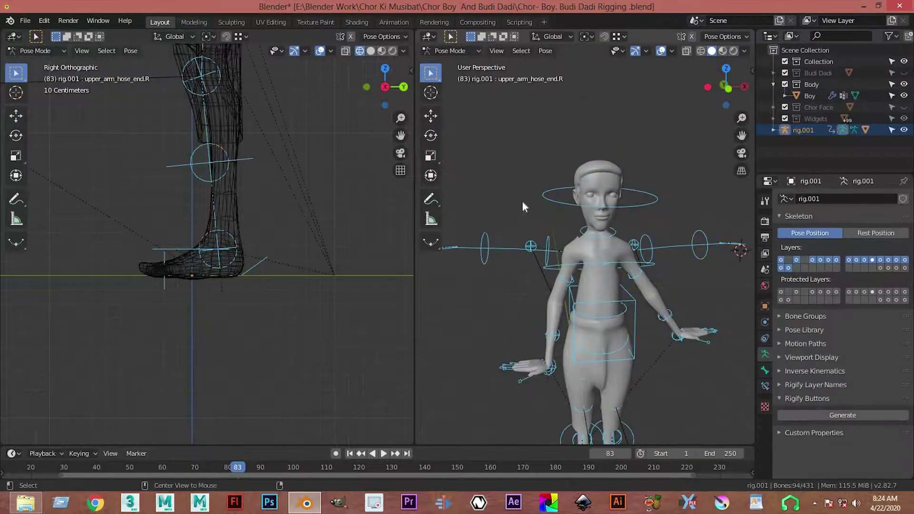
pyautogui.hotkey('alt', 'r')
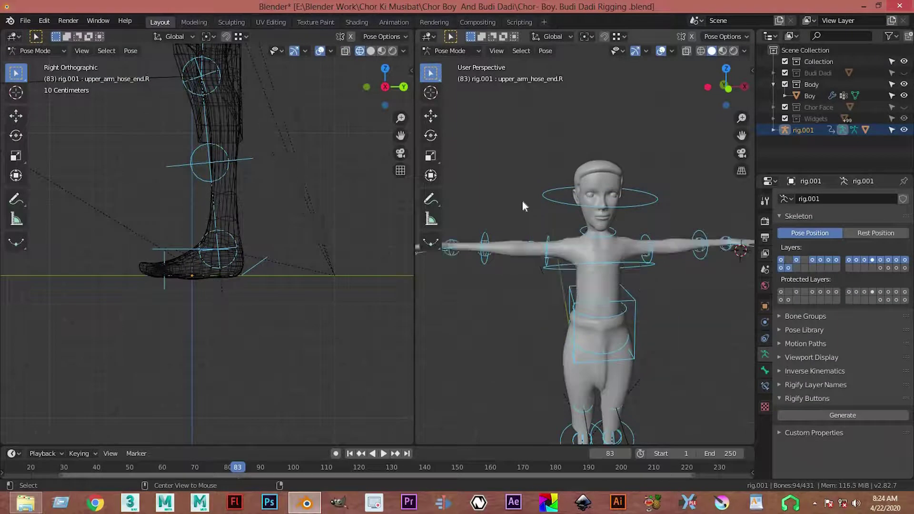
pyautogui.hotkey('alt', 'a')
# Return the rig to Object Mode and reselect the Boy mesh.
pyautogui.click(449, 50)
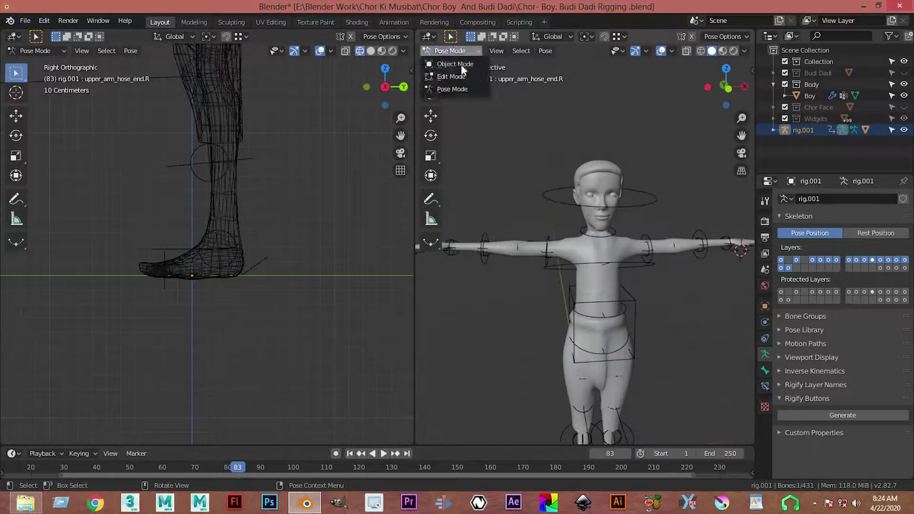
pyautogui.click(519, 259)
pyautogui.click(454, 50)
# Put the Boy back in Weight Paint and view the DEF-neck weights from the side.
pyautogui.click(458, 114)
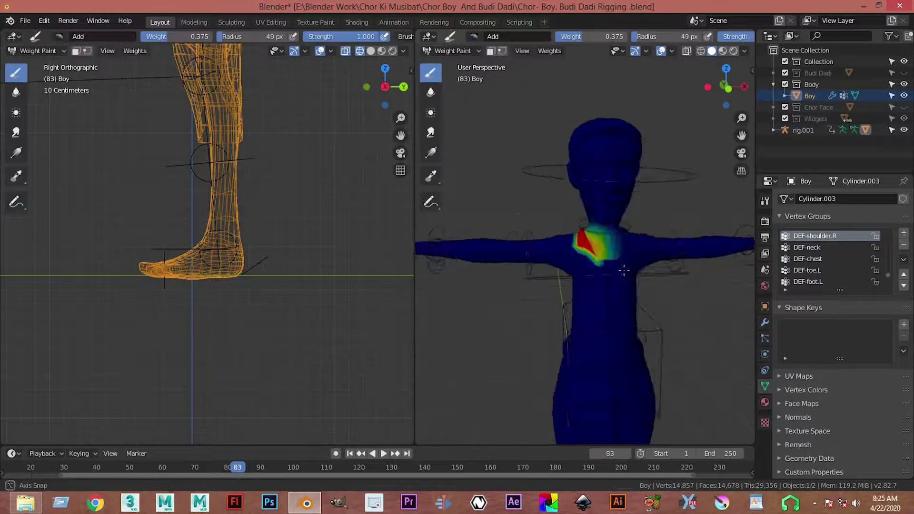
pyautogui.scroll(4, 510, 265)
pyautogui.moveTo(509, 265)
pyautogui.mouseDown(button='middle')
pyautogui.moveTo(553, 289)
pyautogui.moveTo(567, 280)
pyautogui.mouseUp(button='middle')
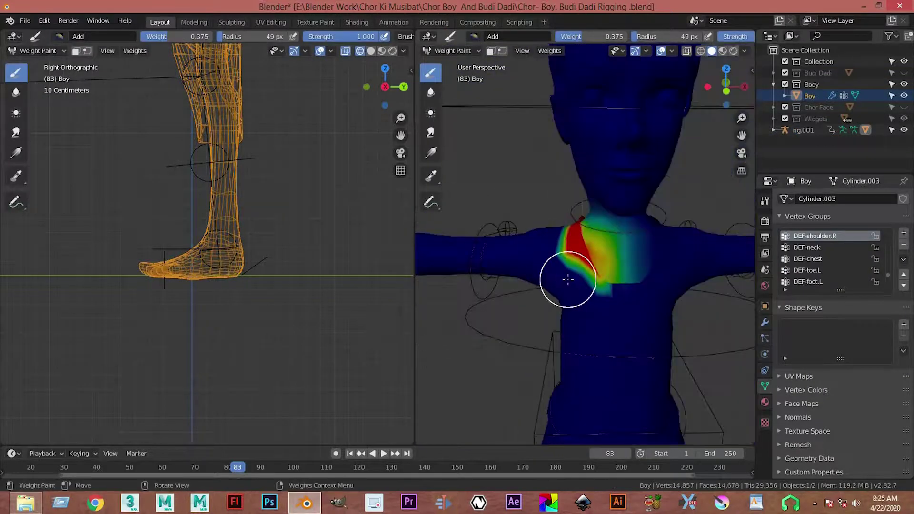
pyautogui.click(807, 247)
pyautogui.moveTo(568, 276)
pyautogui.mouseDown(button='middle')
pyautogui.moveTo(545, 275)
pyautogui.moveTo(502, 203)
pyautogui.mouseUp(button='middle')
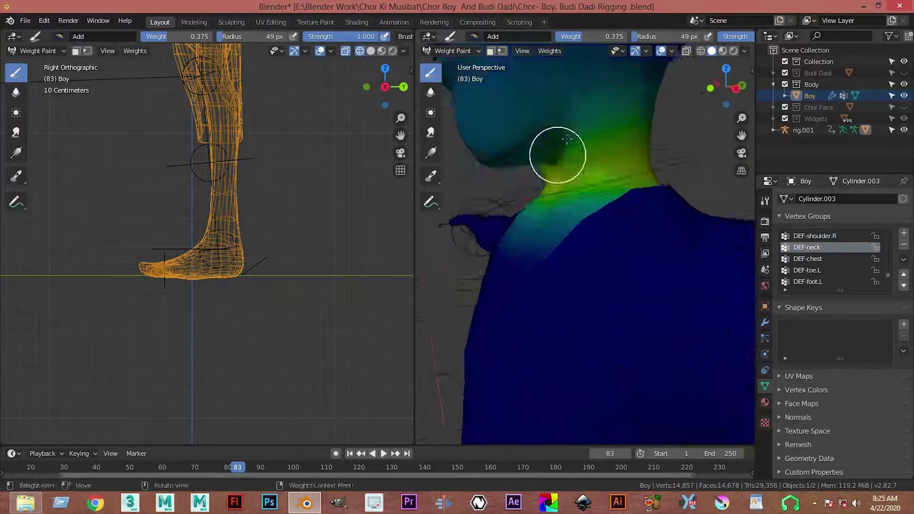
# Set the brush blend to Subtract and orbit around the right shoulder and neck.
pyautogui.click(59, 36)
pyautogui.click(36, 129)
pyautogui.moveTo(562, 200)
pyautogui.mouseDown(button='middle')
pyautogui.moveTo(618, 192)
pyautogui.moveTo(589, 144)
pyautogui.mouseUp(button='middle')
pyautogui.moveTo(523, 177)
pyautogui.mouseDown(button='middle')
pyautogui.moveTo(628, 167)
pyautogui.moveTo(595, 210)
pyautogui.moveTo(551, 204)
pyautogui.mouseUp(button='middle')
pyautogui.moveTo(569, 266)
pyautogui.mouseDown(button='middle')
pyautogui.moveTo(581, 316)
pyautogui.moveTo(605, 317)
pyautogui.mouseUp(button='middle')
pyautogui.moveTo(597, 282)
pyautogui.mouseDown(button='middle')
pyautogui.moveTo(614, 290)
pyautogui.moveTo(595, 306)
pyautogui.moveTo(645, 278)
pyautogui.moveTo(608, 378)
pyautogui.mouseUp(button='middle')
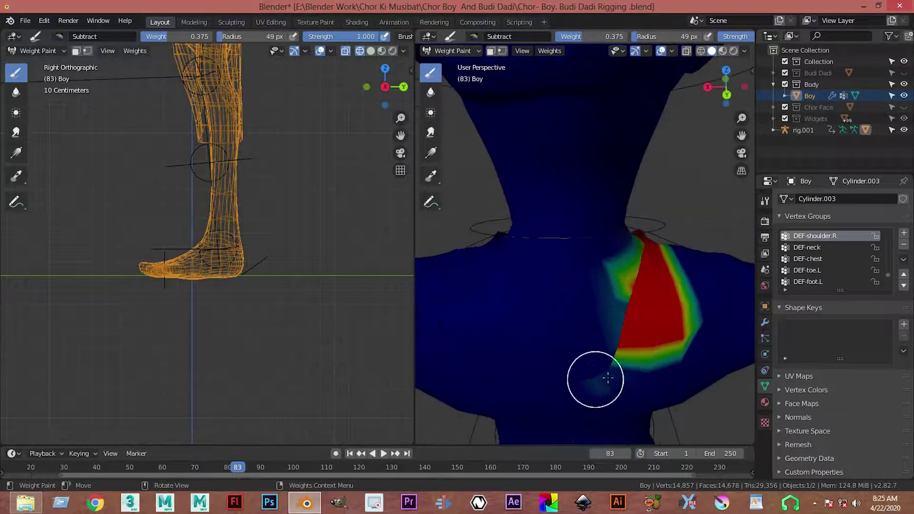
pyautogui.moveTo(573, 327)
pyautogui.mouseDown(button='middle')
pyautogui.moveTo(618, 282)
pyautogui.moveTo(686, 295)
pyautogui.moveTo(716, 347)
pyautogui.moveTo(665, 310)
pyautogui.moveTo(571, 333)
pyautogui.moveTo(551, 322)
pyautogui.mouseUp(button='middle')
pyautogui.moveTo(585, 280)
pyautogui.mouseDown(button='middle')
pyautogui.moveTo(481, 286)
pyautogui.moveTo(555, 239)
pyautogui.mouseUp(button='middle')
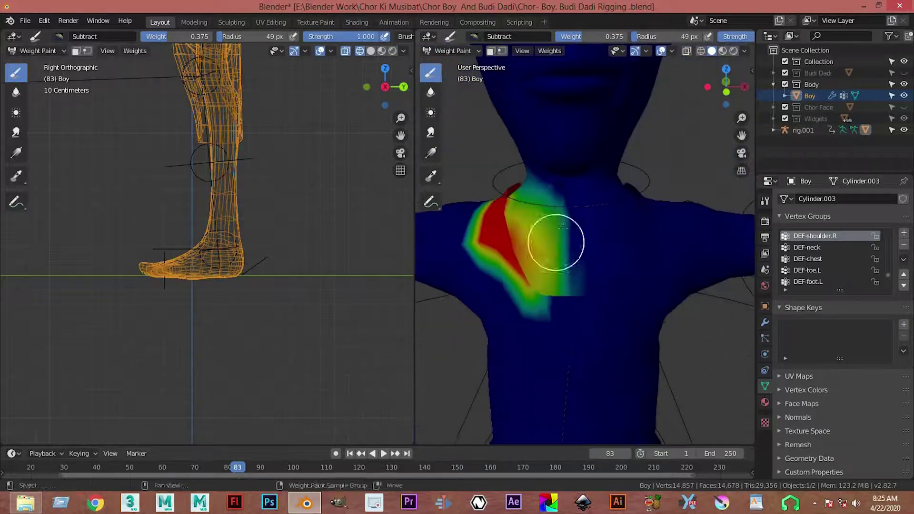
# Switch to DEF-chest and orbit around its chest weights.
pyautogui.click(808, 247)
pyautogui.moveTo(675, 266)
pyautogui.mouseDown(button='middle')
pyautogui.moveTo(413, 286)
pyautogui.moveTo(523, 267)
pyautogui.moveTo(476, 276)
pyautogui.moveTo(669, 216)
pyautogui.moveTo(575, 261)
pyautogui.moveTo(608, 301)
pyautogui.moveTo(665, 316)
pyautogui.moveTo(566, 261)
pyautogui.moveTo(671, 241)
pyautogui.moveTo(619, 276)
pyautogui.moveTo(618, 289)
pyautogui.mouseUp(button='middle')
pyautogui.scroll(-3, 575, 262)
# Subtract DEF-chest weight from the front upper chest and shoulder, clearing the red and green patches.
pyautogui.moveTo(660, 156)
pyautogui.mouseDown()
pyautogui.moveTo(622, 244)
pyautogui.moveTo(622, 229)
pyautogui.moveTo(652, 214)
pyautogui.mouseUp()
pyautogui.moveTo(653, 214)
pyautogui.mouseDown(button='middle')
pyautogui.moveTo(680, 171)
pyautogui.moveTo(642, 247)
pyautogui.mouseUp(button='middle')
pyautogui.moveTo(642, 248)
pyautogui.mouseDown()
pyautogui.moveTo(638, 265)
pyautogui.moveTo(631, 241)
pyautogui.moveTo(664, 209)
pyautogui.mouseUp()
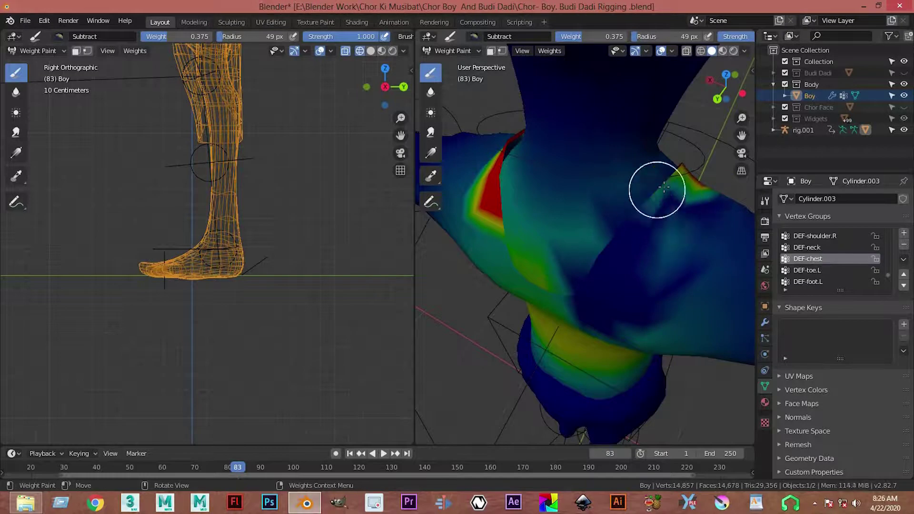
pyautogui.moveTo(651, 194); pyautogui.dragTo(497, 151, button='middle')
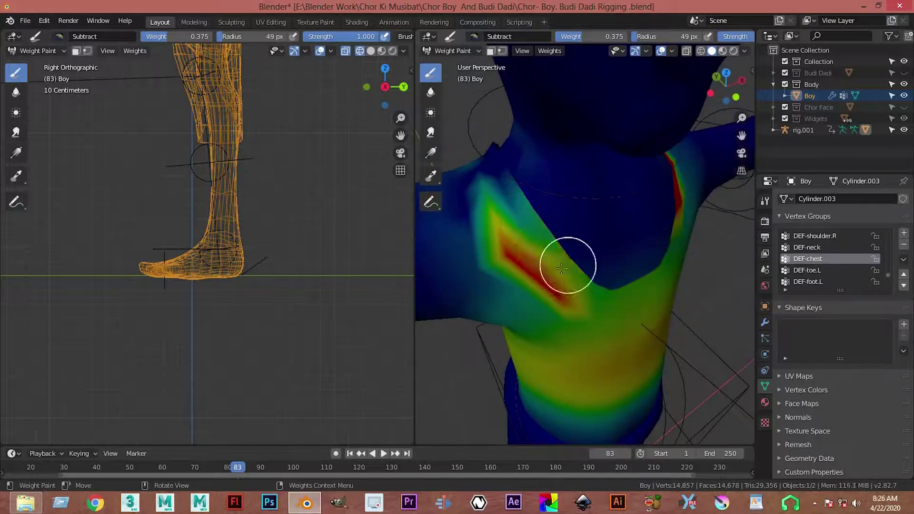
pyautogui.moveTo(510, 259); pyautogui.dragTo(538, 287)
pyautogui.moveTo(493, 179); pyautogui.dragTo(523, 243)
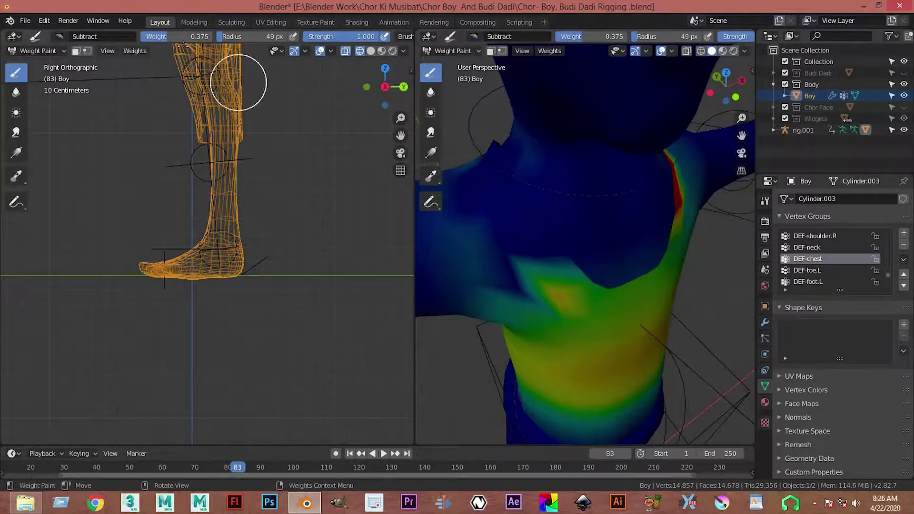
# Check the back of the shoulder and paint down the remaining shoulder stripe.
pyautogui.moveTo(447, 209); pyautogui.dragTo(556, 224, button='middle')
pyautogui.moveTo(505, 184)
pyautogui.mouseDown(button='middle')
pyautogui.moveTo(592, 179)
pyautogui.moveTo(601, 166)
pyautogui.moveTo(530, 265)
pyautogui.mouseUp(button='middle')
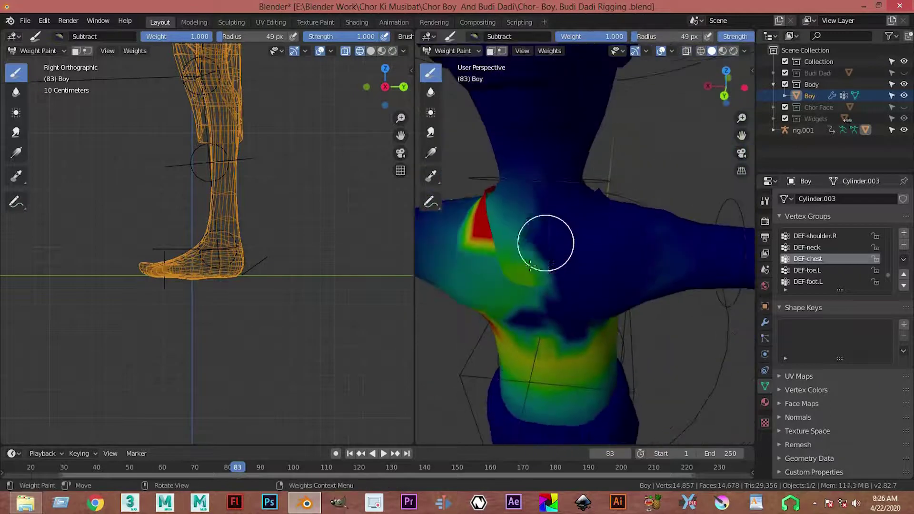
pyautogui.moveTo(663, 231)
pyautogui.mouseDown(button='middle')
pyautogui.moveTo(502, 239)
pyautogui.moveTo(608, 259)
pyautogui.moveTo(614, 252)
pyautogui.moveTo(585, 286)
pyautogui.mouseUp(button='middle')
pyautogui.scroll(3, 578, 296)
pyautogui.moveTo(578, 296); pyautogui.dragTo(680, 193)
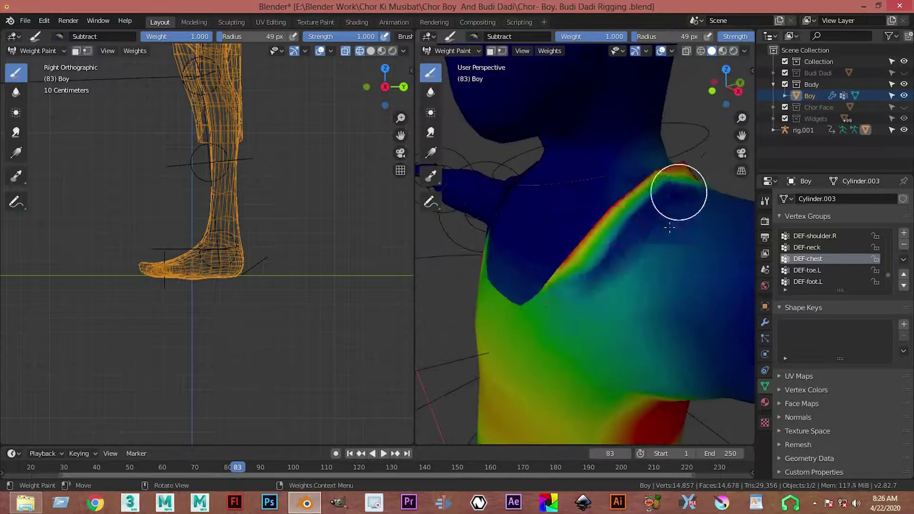
pyautogui.moveTo(680, 193); pyautogui.dragTo(571, 323, button='middle')
pyautogui.moveTo(571, 323); pyautogui.dragTo(628, 205)
# Clear chest weight near the armpit, then set the left view to front orthographic.
pyautogui.scroll(-4, 628, 204)
pyautogui.scroll(4, 514, 212)
pyautogui.moveTo(514, 212)
pyautogui.mouseDown(button='middle')
pyautogui.moveTo(565, 191)
pyautogui.moveTo(528, 246)
pyautogui.moveTo(606, 268)
pyautogui.moveTo(653, 224)
pyautogui.mouseUp(button='middle')
pyautogui.moveTo(654, 224); pyautogui.dragTo(538, 293)
pyautogui.moveTo(538, 293); pyautogui.dragTo(541, 263, button='middle')
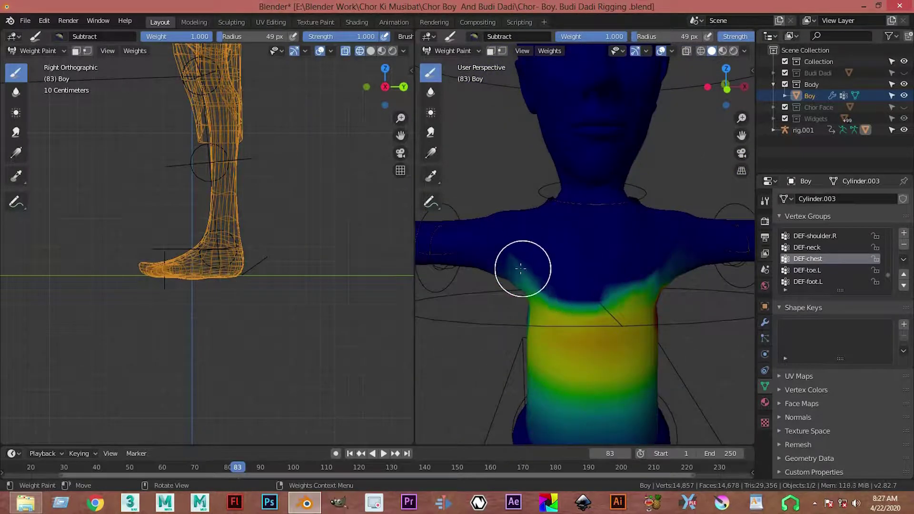
pyautogui.press('KP_1')
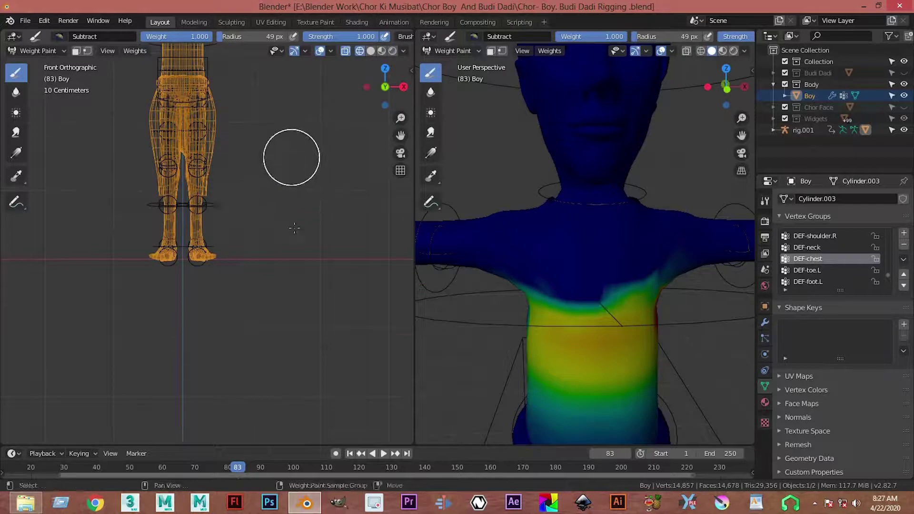
# Make the left view see-through with Alt+Z and paint down red weights on the chest side.
pyautogui.scroll(-2, 294, 228)
pyautogui.scroll(3, 392, 229)
pyautogui.keyDown('ctrl'); pyautogui.scroll(3, 306, 155); pyautogui.keyUp('ctrl')
pyautogui.keyDown('shift'); pyautogui.moveTo(306, 155); pyautogui.dragTo(287, 307, button='middle'); pyautogui.keyUp('shift')
pyautogui.hotkey('alt', 'z')
pyautogui.scroll(3, 314, 200)
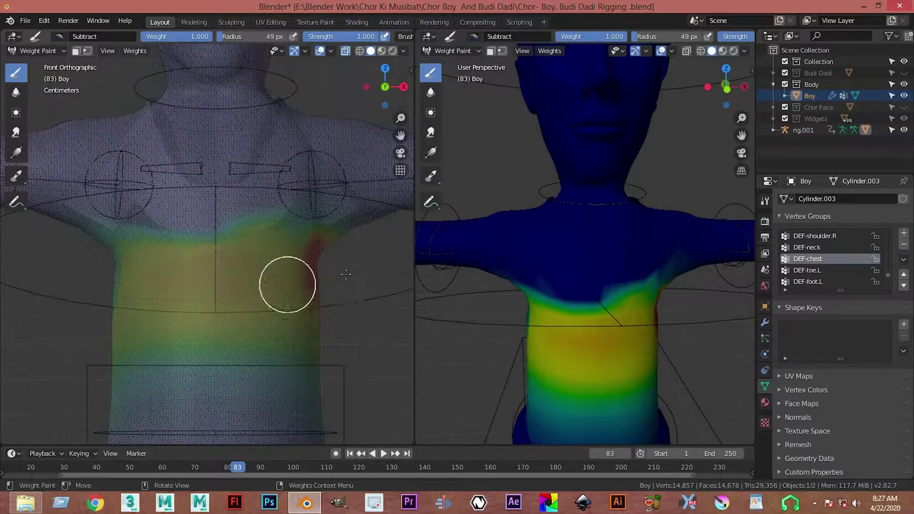
pyautogui.moveTo(642, 342); pyautogui.dragTo(551, 316, button='middle')
pyautogui.scroll(3, 567, 204)
pyautogui.scroll(-3, 595, 259)
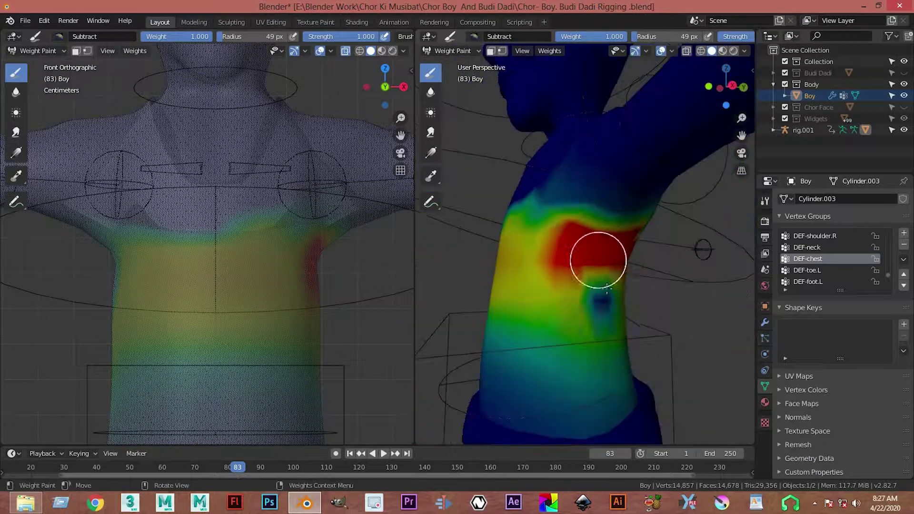
pyautogui.moveTo(565, 253); pyautogui.dragTo(616, 228)
pyautogui.moveTo(643, 233); pyautogui.dragTo(574, 257, button='middle')
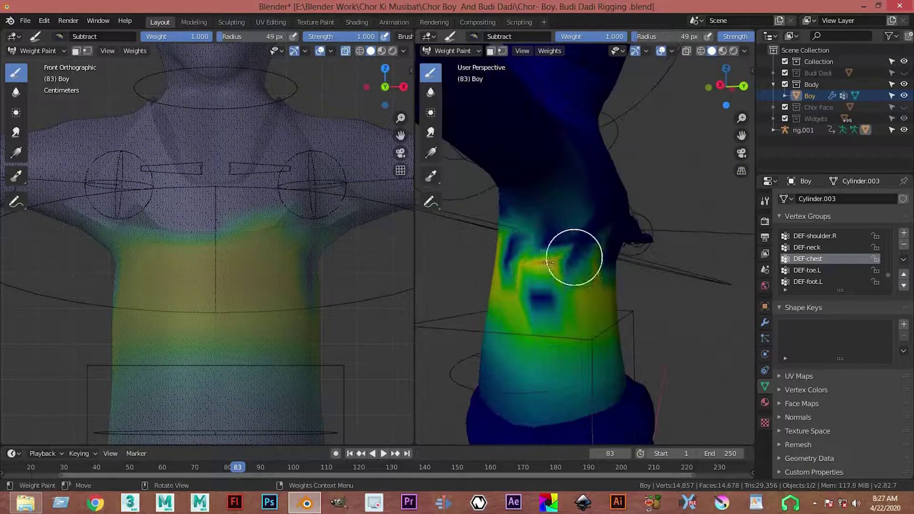
# Switch the brush blend to Mix and paint strong chest weight on the side torso, staying in solid shading.
pyautogui.click(74, 42)
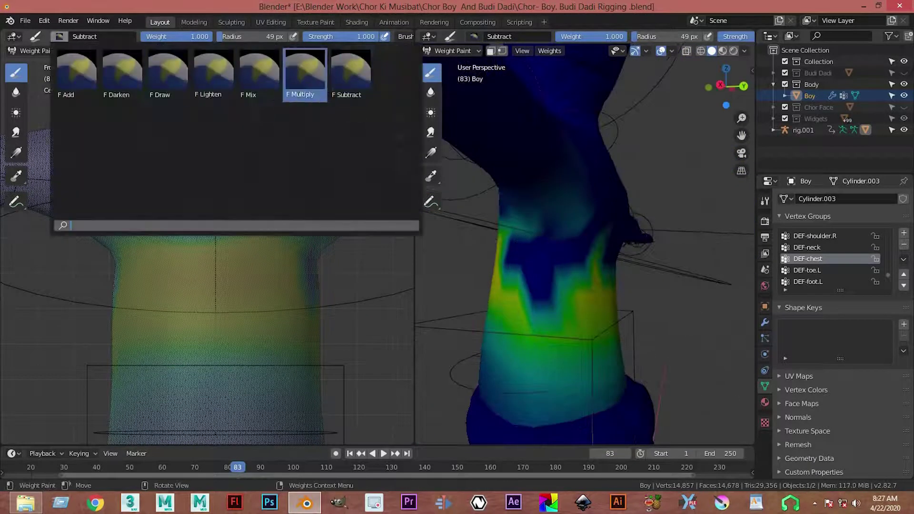
pyautogui.click(261, 81)
pyautogui.moveTo(542, 286); pyautogui.dragTo(515, 253)
pyautogui.moveTo(515, 253); pyautogui.dragTo(550, 248, button='middle')
pyautogui.press('z')
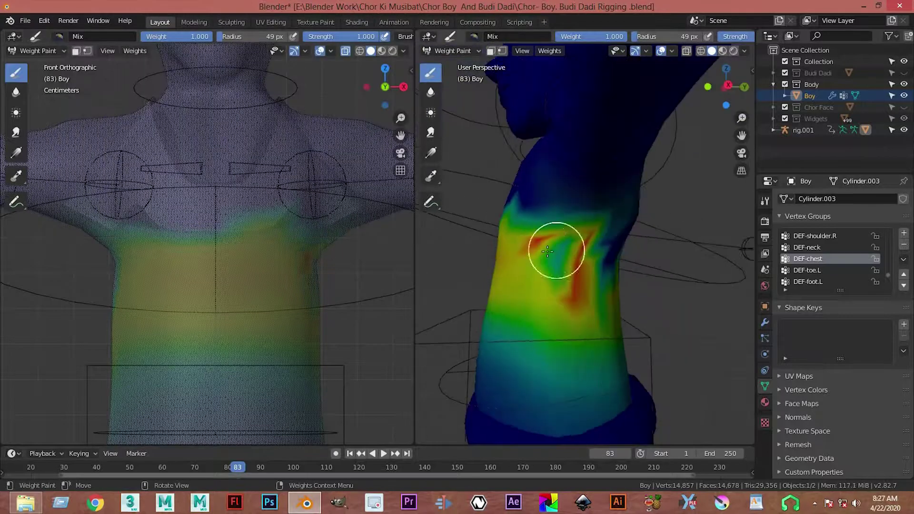
pyautogui.click(577, 247)
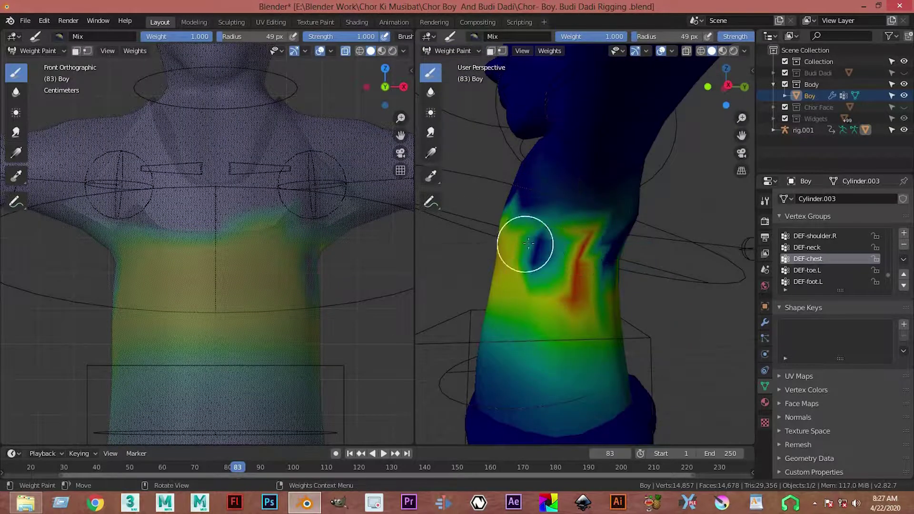
# Add a red DEF-chest patch on the side torso, checking it from shoulder and front angles.
pyautogui.moveTo(609, 252); pyautogui.dragTo(510, 246, button='middle')
pyautogui.moveTo(584, 266); pyautogui.dragTo(630, 253, button='middle')
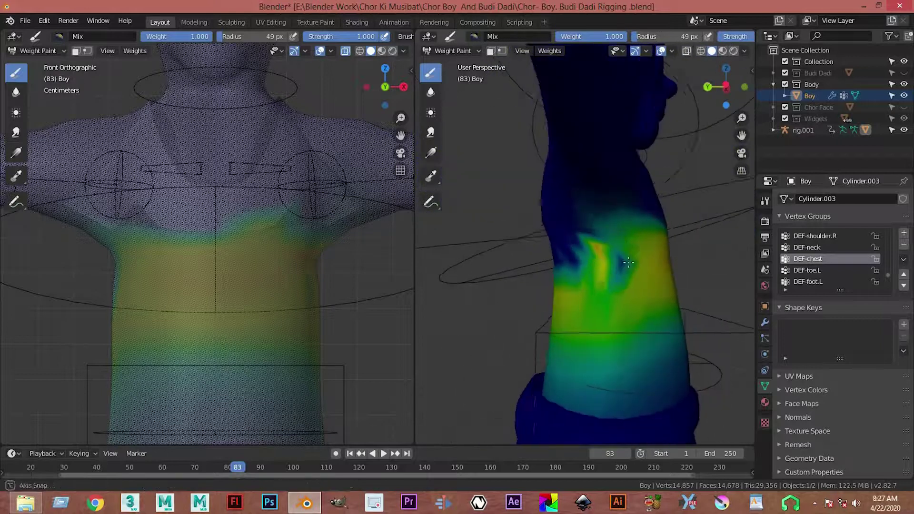
pyautogui.click(631, 263)
pyautogui.moveTo(631, 263); pyautogui.dragTo(555, 265, button='middle')
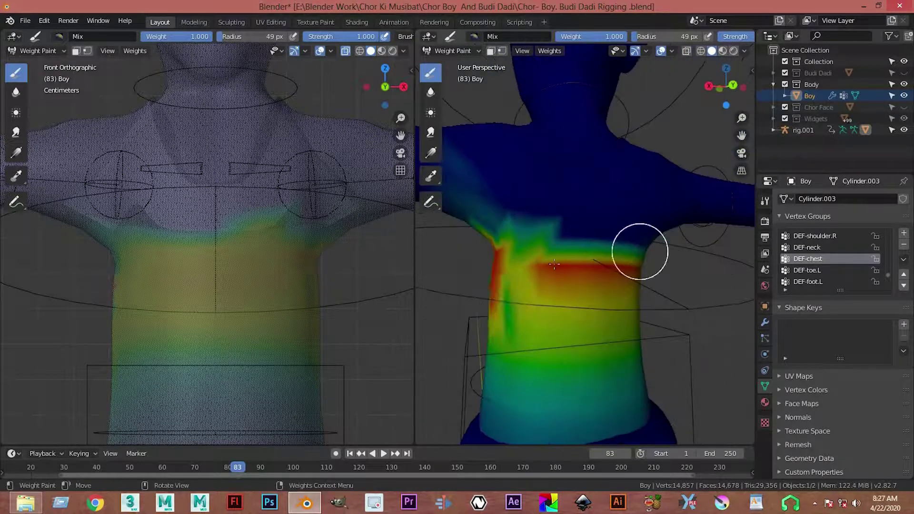
pyautogui.moveTo(509, 343)
pyautogui.mouseDown(button='middle')
pyautogui.moveTo(612, 290)
pyautogui.moveTo(599, 277)
pyautogui.mouseUp(button='middle')
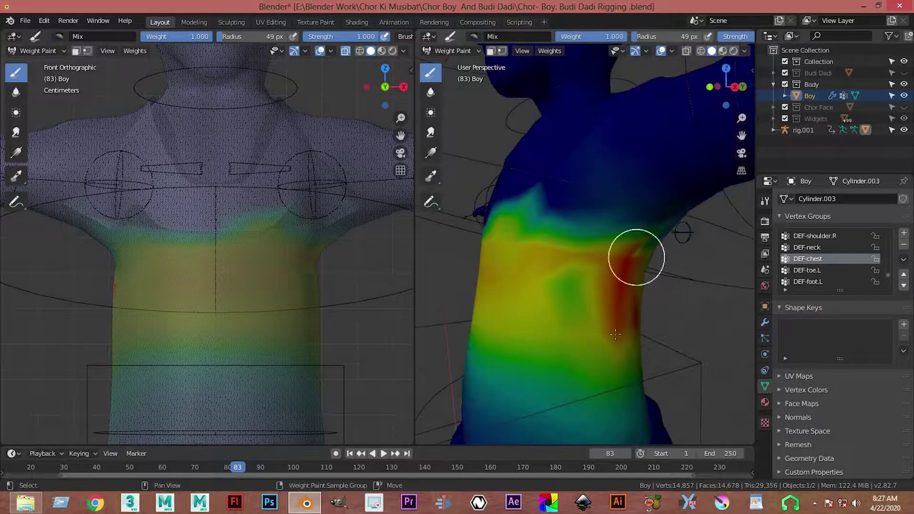
pyautogui.moveTo(644, 301); pyautogui.dragTo(537, 237, button='middle')
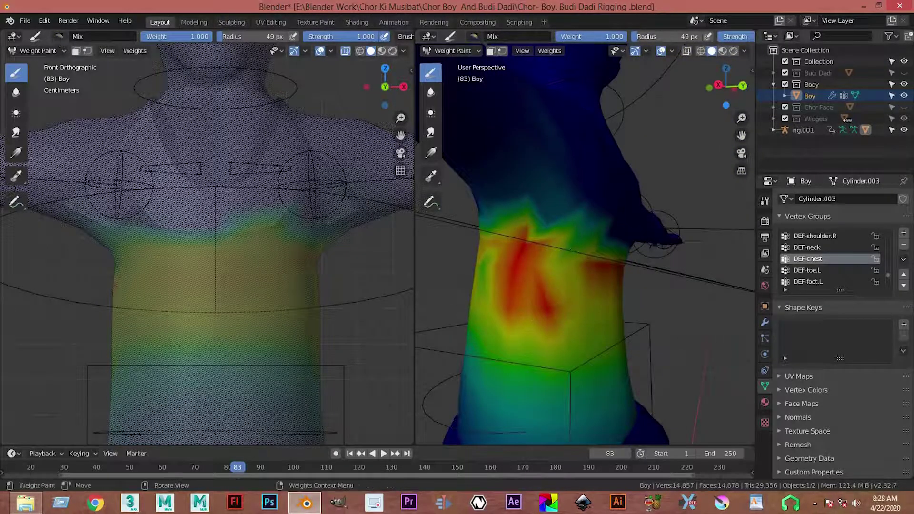
pyautogui.click(59, 37)
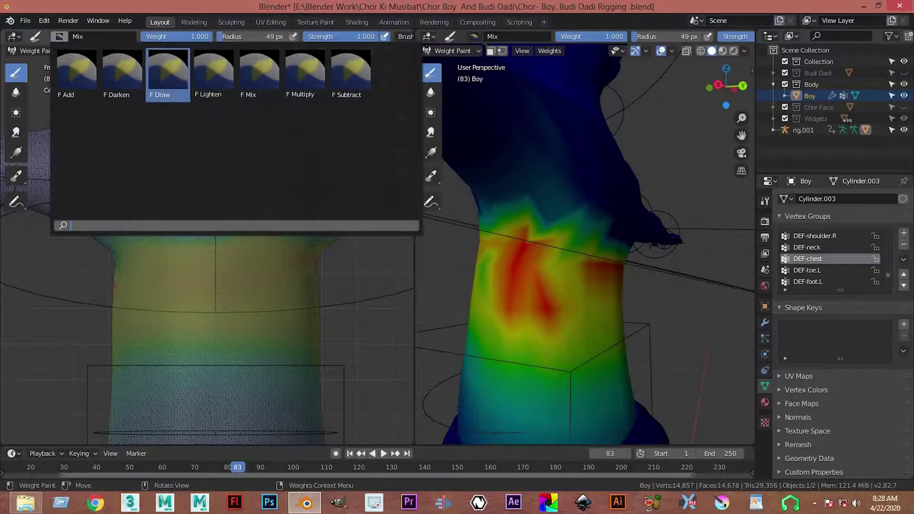
# Try the Darken, Multiply, Lighten and Draw brush blends, settling on Subtract.
pyautogui.click(122, 71)
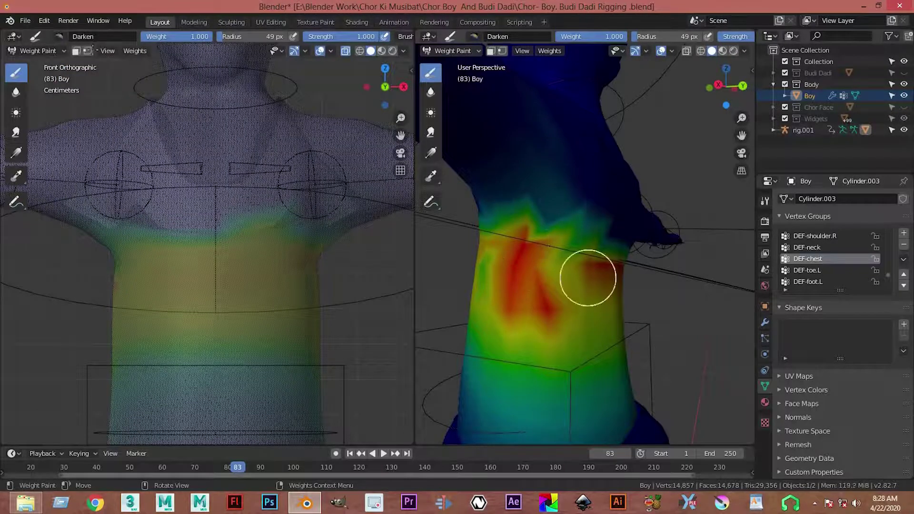
pyautogui.click(59, 36)
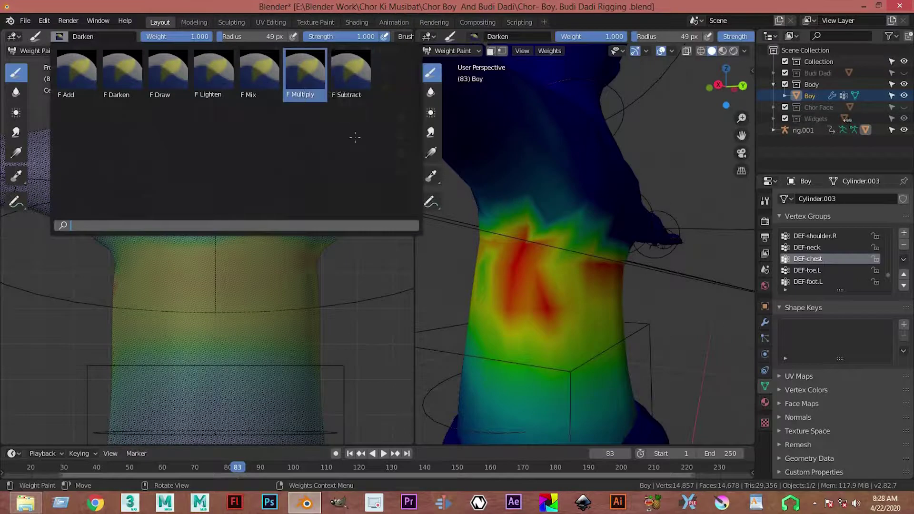
pyautogui.press('Return')
pyautogui.click(59, 37)
pyautogui.press('Return')
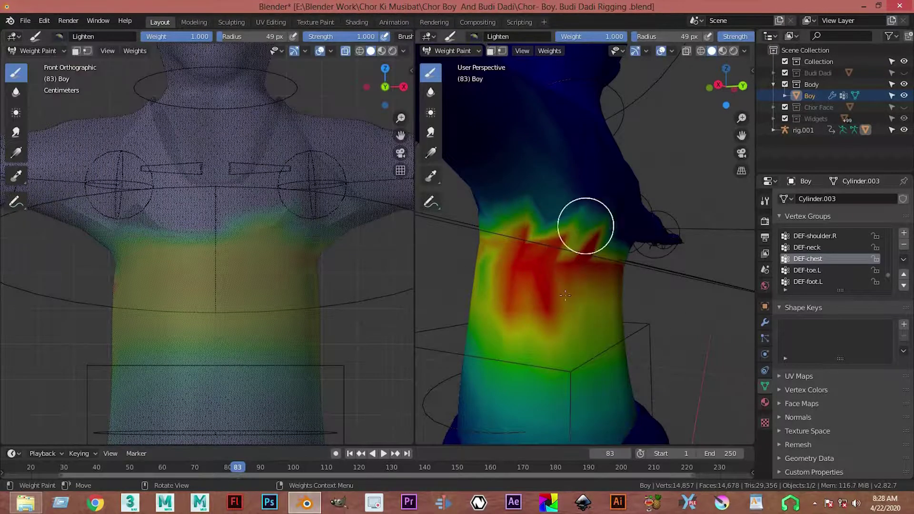
pyautogui.moveTo(585, 279); pyautogui.dragTo(524, 206, button='middle')
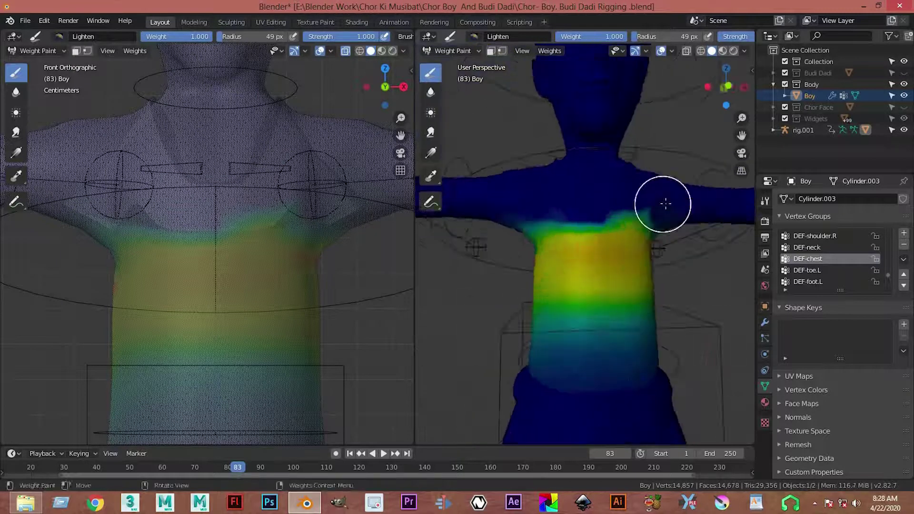
pyautogui.click(54, 37)
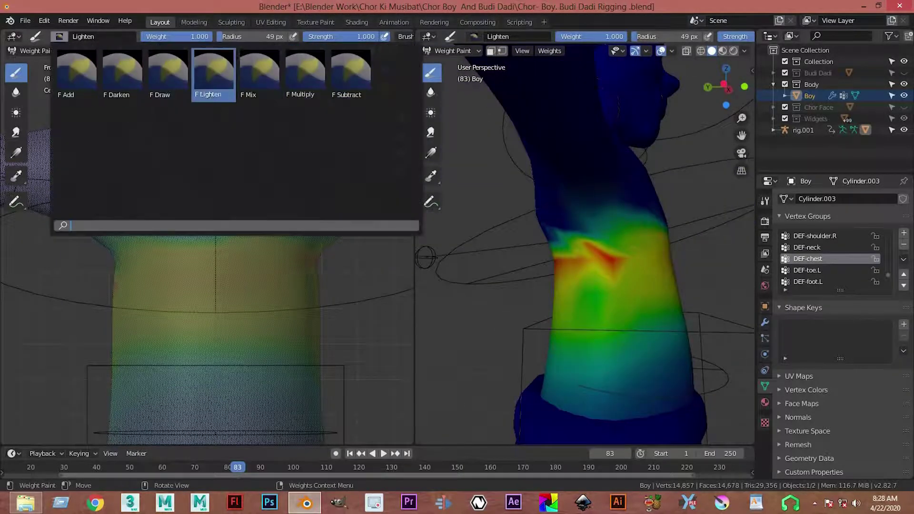
pyautogui.press('Return')
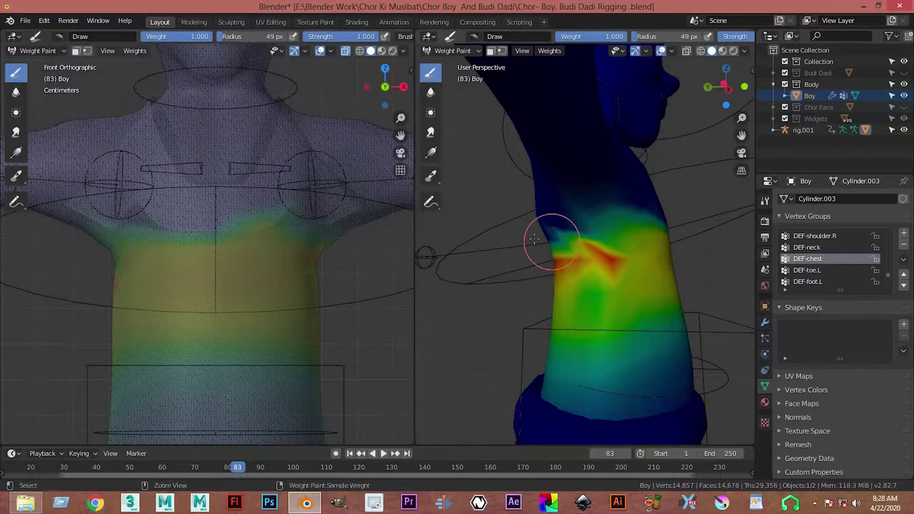
pyautogui.click(53, 37)
pyautogui.press('Return')
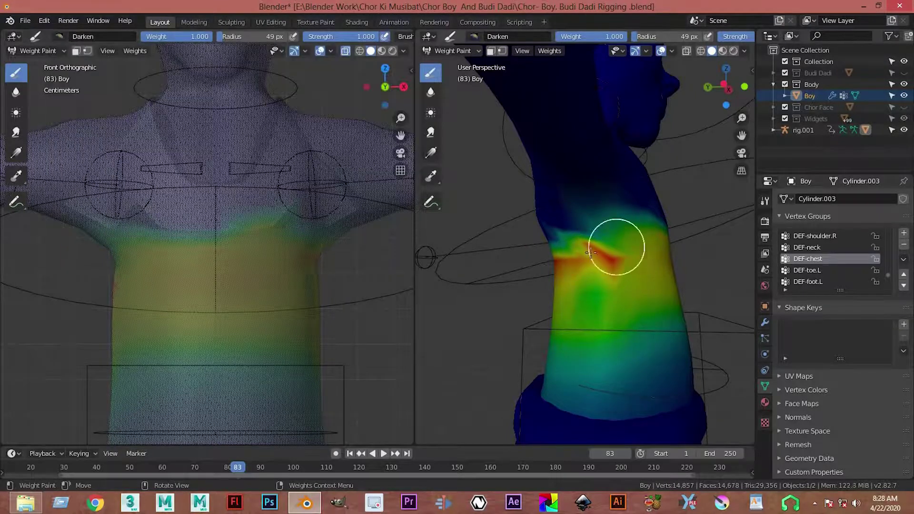
pyautogui.click(59, 36)
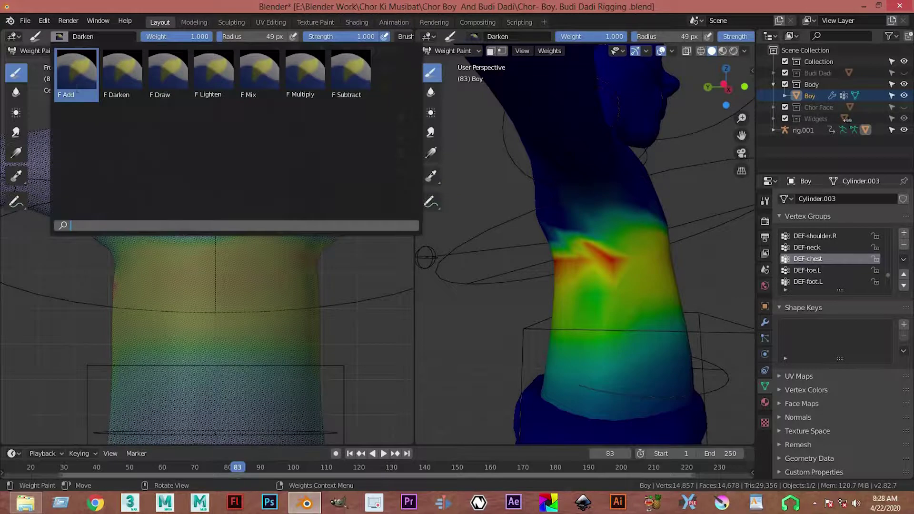
pyautogui.click(350, 71)
# Subtract stray DEF-neck weight from the boy's chin, jaw and cheek.
pyautogui.moveTo(476, 215); pyautogui.dragTo(825, 272, button='middle')
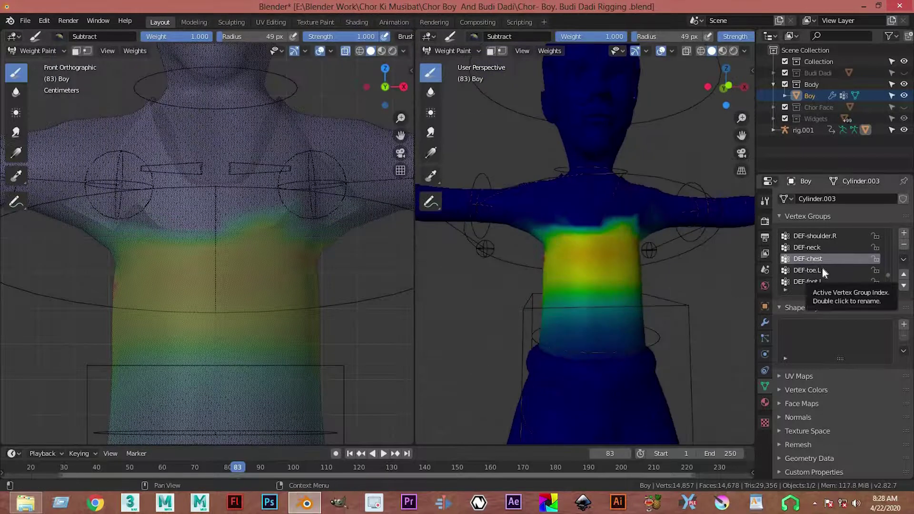
pyautogui.click(825, 252)
pyautogui.moveTo(673, 228); pyautogui.dragTo(605, 310, button='middle')
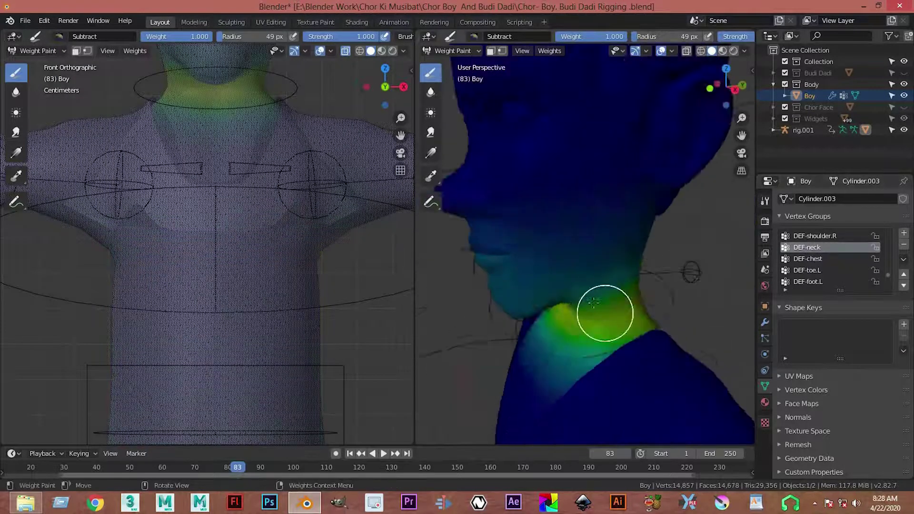
pyautogui.scroll(3, 571, 276)
pyautogui.moveTo(536, 244)
pyautogui.mouseDown(button='middle')
pyautogui.moveTo(583, 279)
pyautogui.moveTo(516, 247)
pyautogui.mouseUp(button='middle')
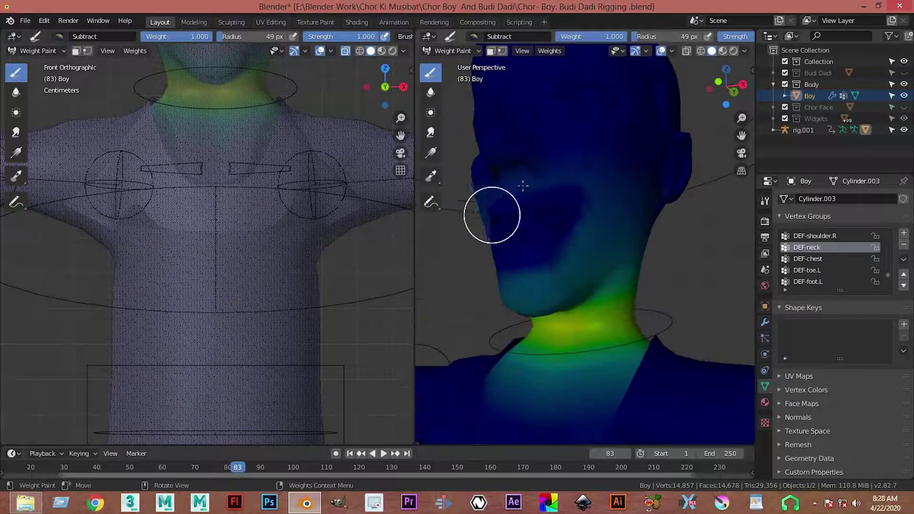
pyautogui.moveTo(522, 185); pyautogui.dragTo(581, 138, button='middle')
pyautogui.moveTo(470, 266); pyautogui.dragTo(493, 250, button='middle')
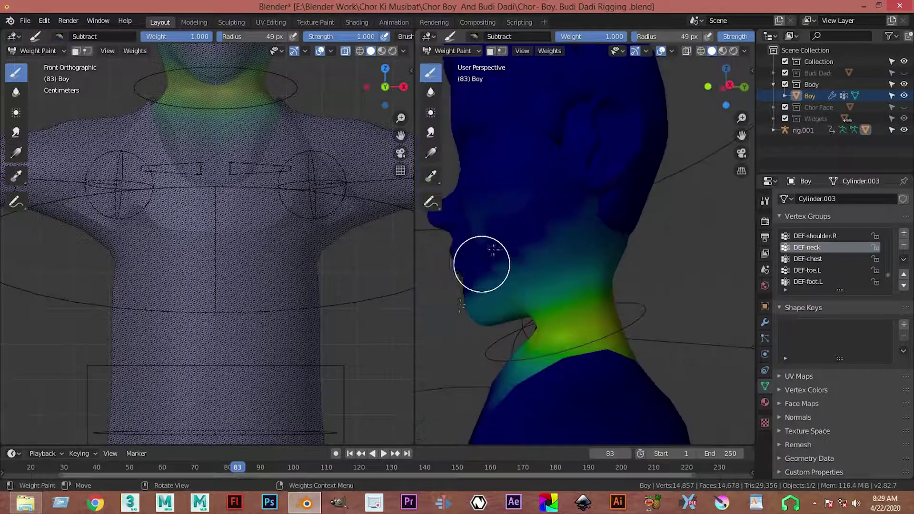
pyautogui.moveTo(482, 303); pyautogui.dragTo(504, 244)
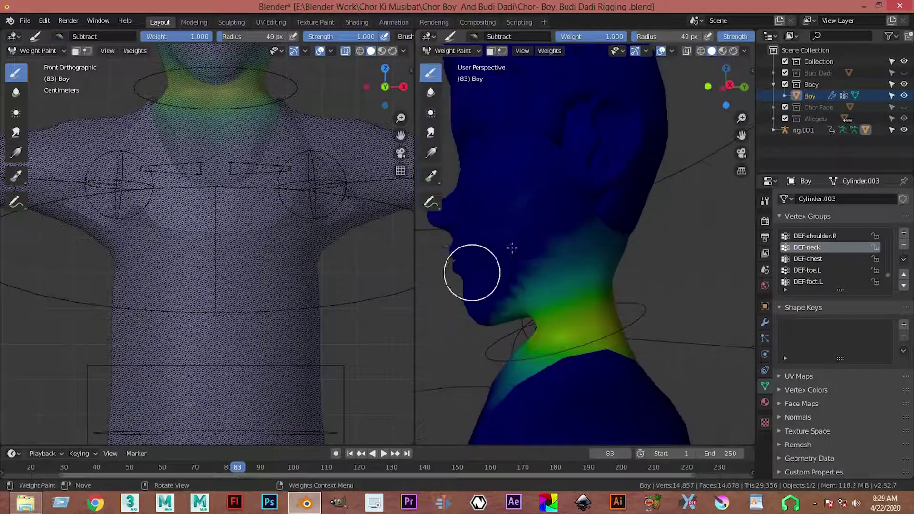
pyautogui.moveTo(472, 272); pyautogui.dragTo(647, 153, button='middle')
pyautogui.moveTo(648, 153); pyautogui.dragTo(547, 159)
pyautogui.moveTo(547, 158)
pyautogui.mouseDown(button='middle')
pyautogui.moveTo(575, 149)
pyautogui.moveTo(554, 257)
pyautogui.moveTo(588, 255)
pyautogui.mouseUp(button='middle')
# Display the DEF-shoulder.R weights and frame them over the right shoulder.
pyautogui.moveTo(676, 322)
pyautogui.mouseDown(button='middle')
pyautogui.moveTo(552, 300)
pyautogui.moveTo(606, 320)
pyautogui.mouseUp(button='middle')
pyautogui.keyDown('ctrl'); pyautogui.click(641, 314); pyautogui.keyUp('ctrl')
pyautogui.click(820, 244)
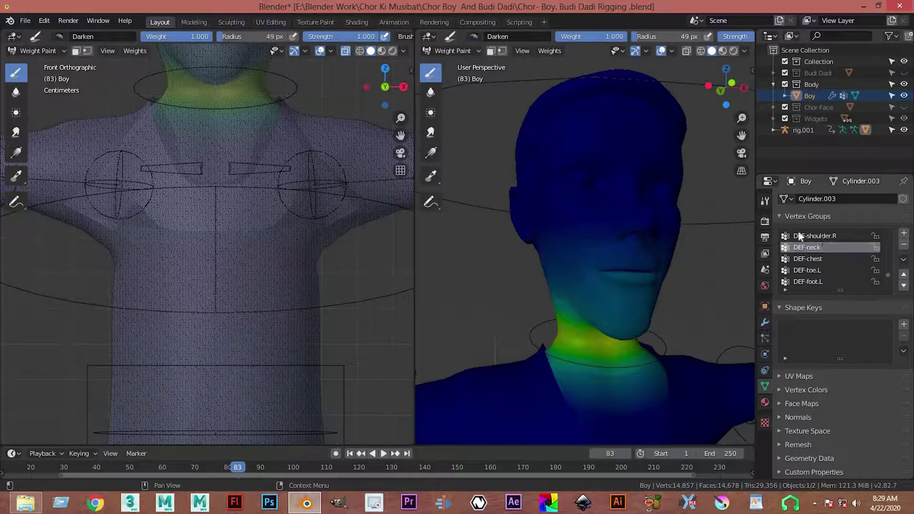
pyautogui.scroll(-3, 614, 250)
pyautogui.scroll(3, 587, 283)
pyautogui.moveTo(587, 302)
pyautogui.mouseDown(button='middle')
pyautogui.moveTo(493, 290)
pyautogui.moveTo(535, 270)
pyautogui.mouseUp(button='middle')
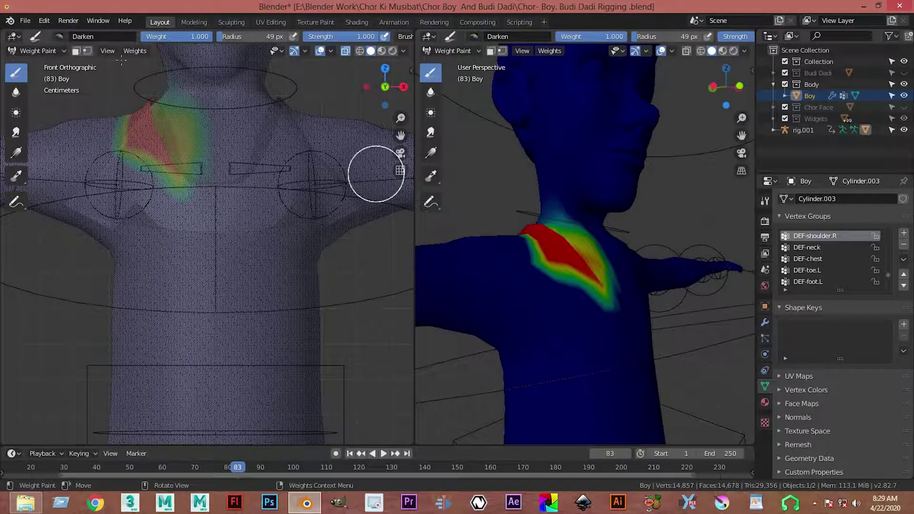
# Switch to the Add brush and paint DEF-shoulder.R weight down from the collarbone.
pyautogui.click(59, 36)
pyautogui.click(76, 73)
pyautogui.scroll(2, 486, 268)
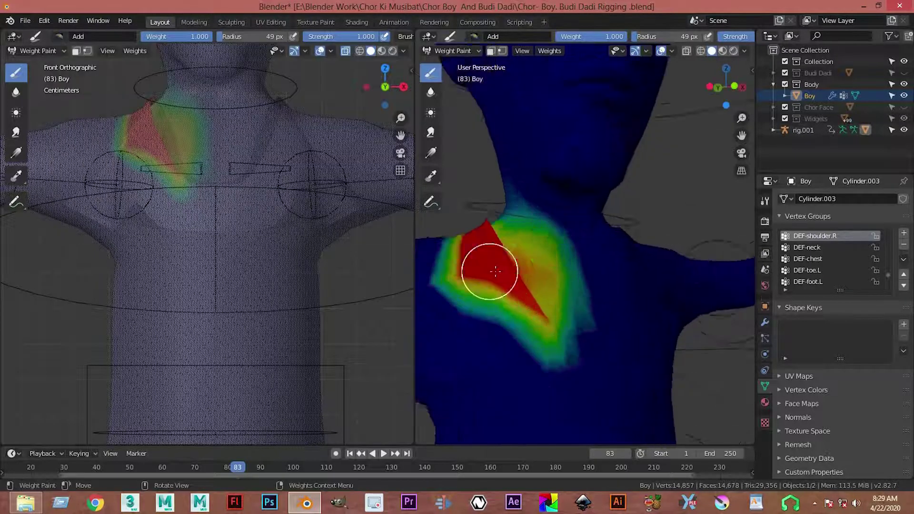
pyautogui.moveTo(524, 204); pyautogui.dragTo(490, 305)
pyautogui.moveTo(471, 346); pyautogui.dragTo(526, 205, button='middle')
pyautogui.moveTo(526, 205)
pyautogui.mouseDown()
pyautogui.moveTo(524, 244)
pyautogui.moveTo(521, 231)
pyautogui.moveTo(538, 206)
pyautogui.moveTo(608, 271)
pyautogui.mouseUp()
pyautogui.moveTo(608, 271); pyautogui.dragTo(577, 266, button='middle')
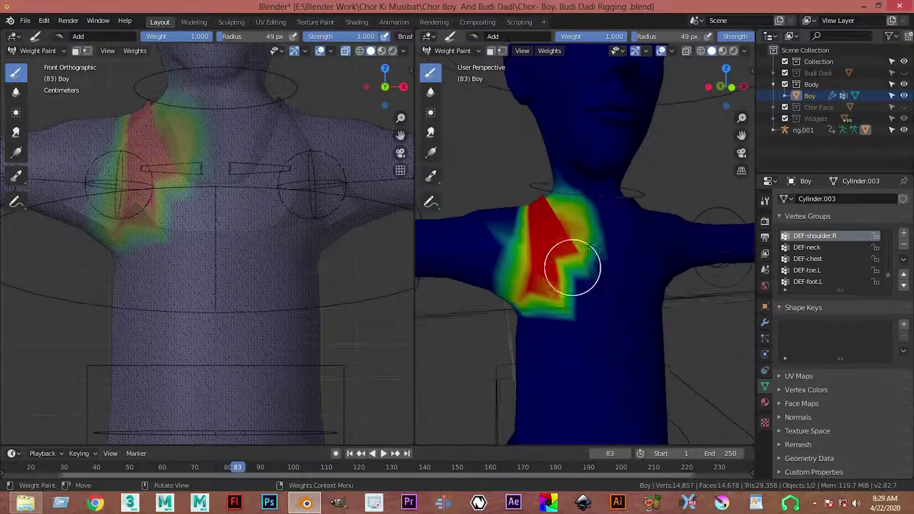
# Extend the shoulder weight across the rear shoulder and chest, then display DEF-upper_arm.02.R.
pyautogui.moveTo(518, 280); pyautogui.dragTo(649, 265, button='middle')
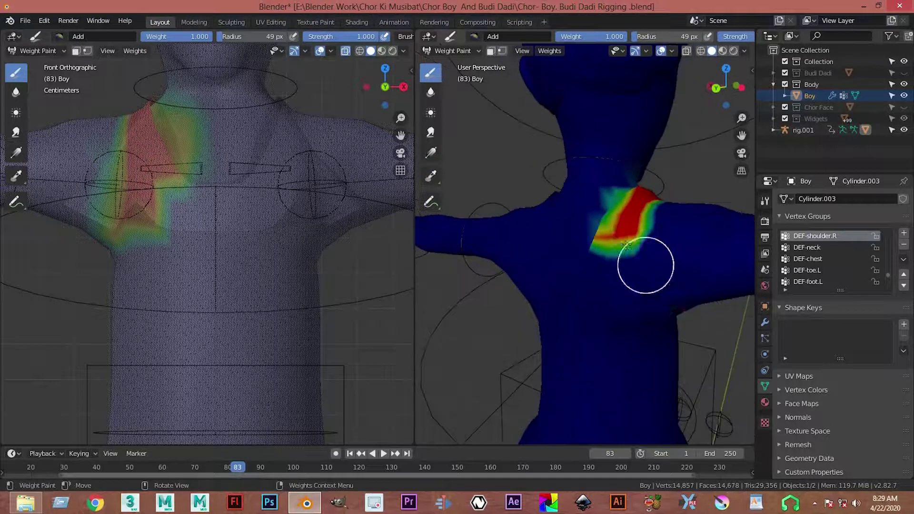
pyautogui.moveTo(648, 265); pyautogui.dragTo(669, 279)
pyautogui.moveTo(669, 280); pyautogui.dragTo(676, 281, button='middle')
pyautogui.moveTo(676, 281); pyautogui.dragTo(683, 281)
pyautogui.moveTo(683, 281); pyautogui.dragTo(583, 236, button='middle')
pyautogui.moveTo(584, 236); pyautogui.dragTo(612, 236)
pyautogui.moveTo(612, 237); pyautogui.dragTo(619, 244, button='middle')
pyautogui.moveTo(619, 244); pyautogui.dragTo(624, 245)
pyautogui.moveTo(624, 245)
pyautogui.mouseDown(button='middle')
pyautogui.moveTo(673, 276)
pyautogui.moveTo(595, 267)
pyautogui.moveTo(563, 300)
pyautogui.moveTo(533, 257)
pyautogui.mouseUp(button='middle')
pyautogui.click(828, 248)
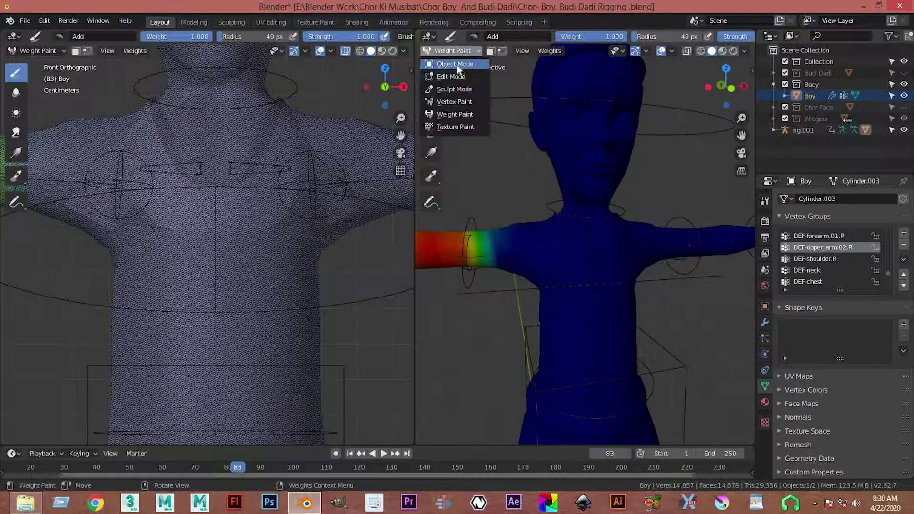
# Leave weight painting and put the rig.001 armature into Pose Mode.
pyautogui.click(455, 64)
pyautogui.moveTo(511, 312); pyautogui.dragTo(472, 235, button='middle')
pyautogui.scroll(4, 521, 286)
pyautogui.moveTo(521, 285)
pyautogui.mouseDown(button='middle')
pyautogui.moveTo(516, 251)
pyautogui.moveTo(581, 258)
pyautogui.moveTo(582, 239)
pyautogui.moveTo(604, 317)
pyautogui.mouseUp(button='middle')
pyautogui.click(490, 258)
pyautogui.scroll(2, 490, 259)
pyautogui.click(452, 89)
pyautogui.scroll(-2, 581, 260)
pyautogui.scroll(-2, 579, 262)
# Move the hand.ik.R control to bend the right arm.
pyautogui.click(589, 258)
pyautogui.scroll(3, 583, 239)
pyautogui.scroll(-5, 589, 261)
pyautogui.press('g')
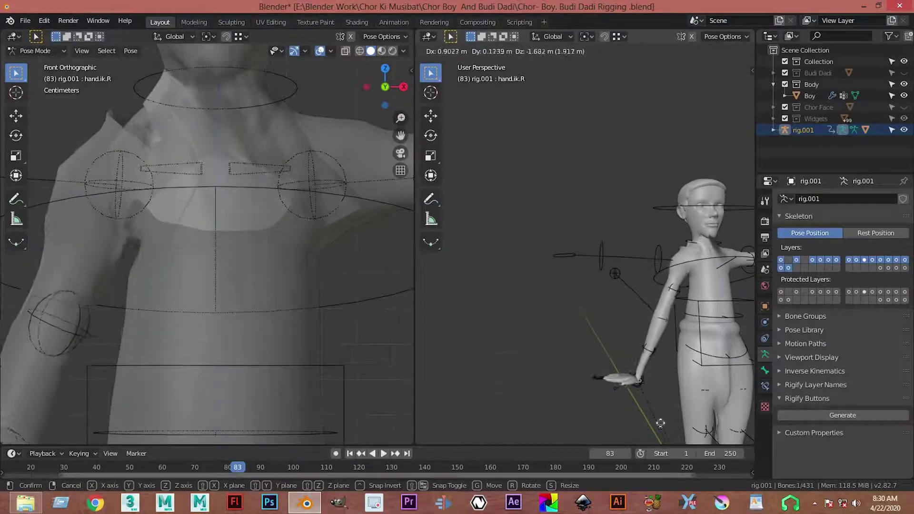
pyautogui.click(641, 402)
pyautogui.scroll(-3, 613, 257)
pyautogui.scroll(-3, 287, 307)
pyautogui.scroll(2, 301, 170)
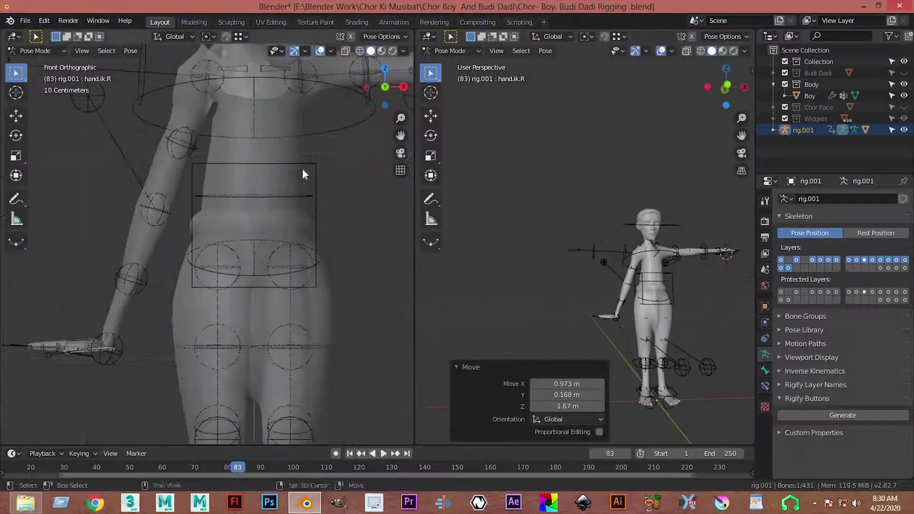
# Undo that pose, then reposition and rotate the hand so the arm hangs beside the body.
pyautogui.hotkey('ctrl', 'z')
pyautogui.scroll(-3, 278, 250)
pyautogui.press('g')
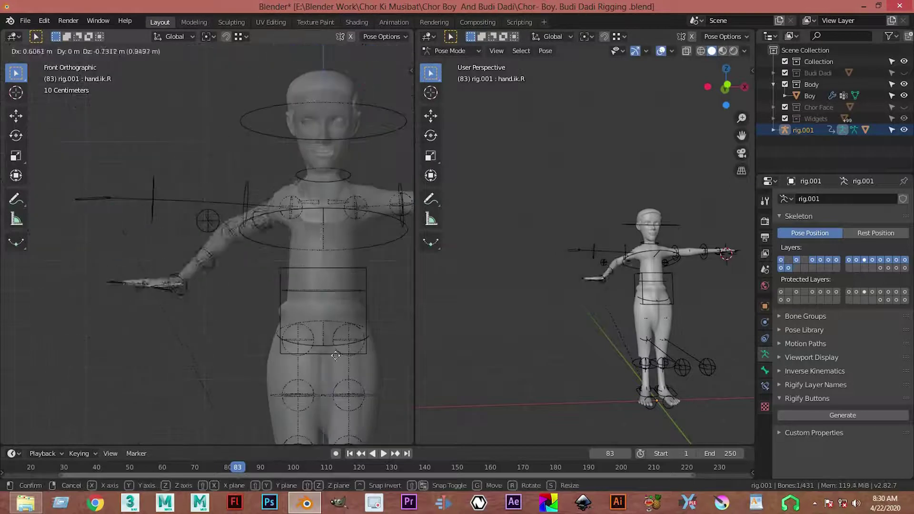
pyautogui.click(365, 424)
pyautogui.press('r')
pyautogui.click(504, 290)
pyautogui.scroll(5, 587, 253)
# Maximize the viewport and toggle the armature between Edit and Pose Mode to compare deformation.
pyautogui.hotkey('ctrl', 'space')
pyautogui.moveTo(676, 309)
pyautogui.mouseDown(button='middle')
pyautogui.moveTo(584, 238)
pyautogui.moveTo(519, 257)
pyautogui.moveTo(508, 242)
pyautogui.mouseUp(button='middle')
pyautogui.press('Tab')
pyautogui.press('Tab')
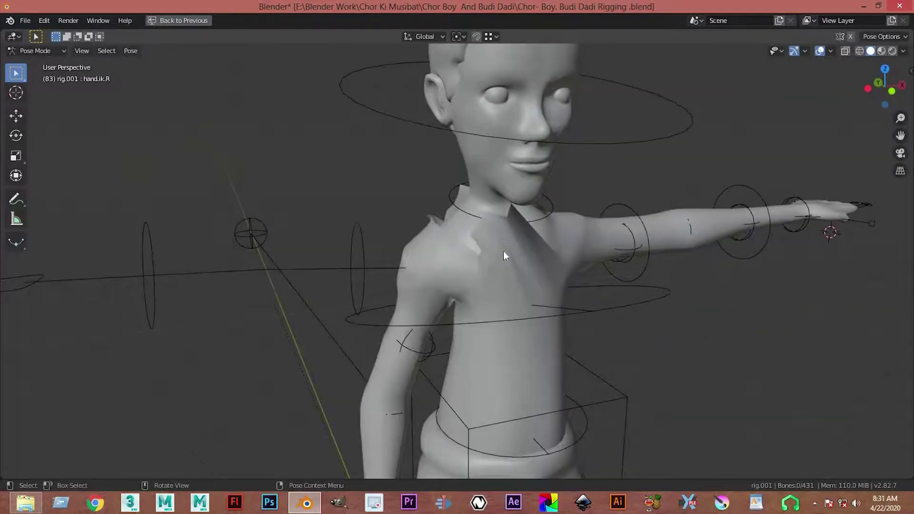
pyautogui.press('Tab')
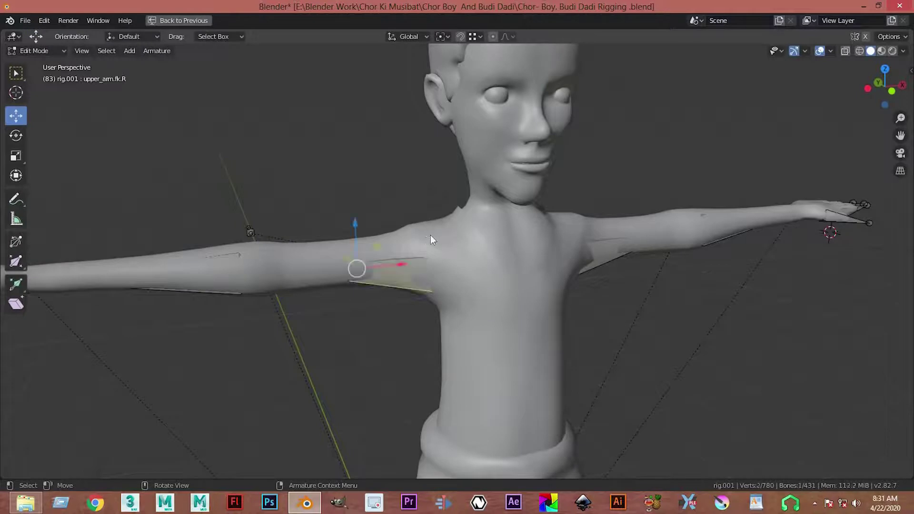
pyautogui.press('Tab')
# Return the armature to Object Mode and put the Boy mesh into Weight Paint.
pyautogui.press('Tab')
pyautogui.press('Tab')
pyautogui.click(52, 50)
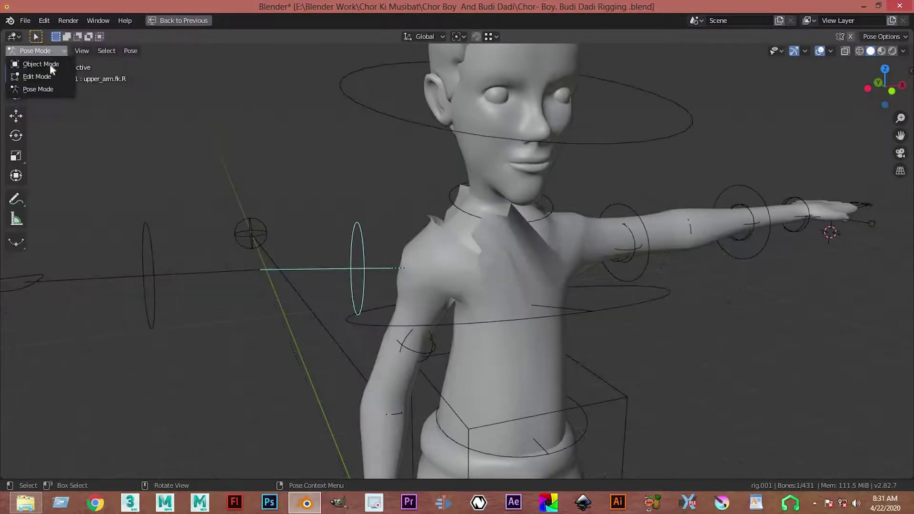
pyautogui.click(432, 267)
pyautogui.press('Tab')
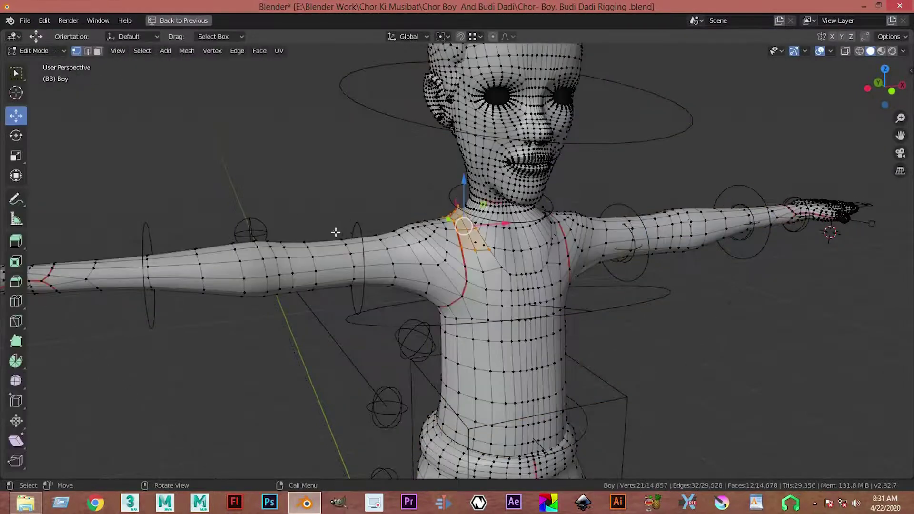
pyautogui.click(52, 114)
pyautogui.moveTo(526, 289)
pyautogui.mouseDown(button='middle')
pyautogui.moveTo(578, 257)
pyautogui.moveTo(439, 265)
pyautogui.moveTo(664, 249)
pyautogui.mouseUp(button='middle')
# Restore the split layout, then join the two viewports into a single area.
pyautogui.hotkey('ctrl', 'space')
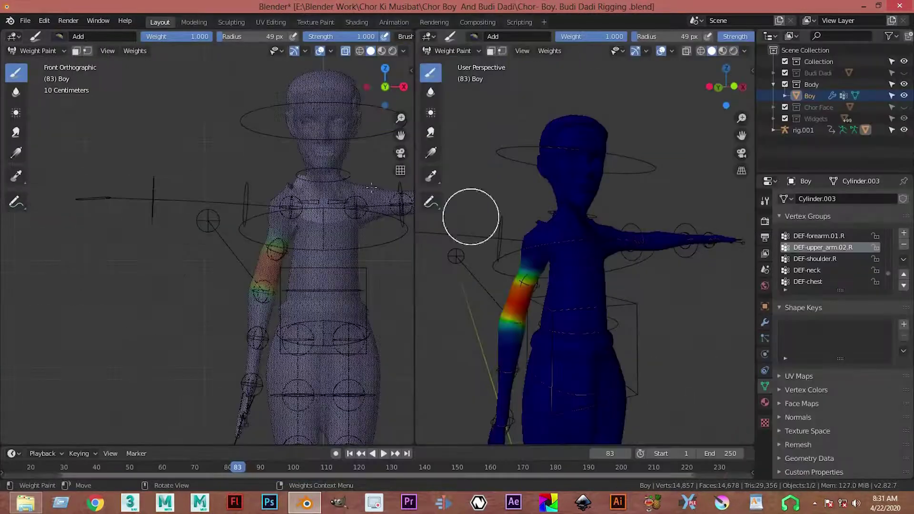
pyautogui.rightClick(414, 227)
pyautogui.click(411, 227)
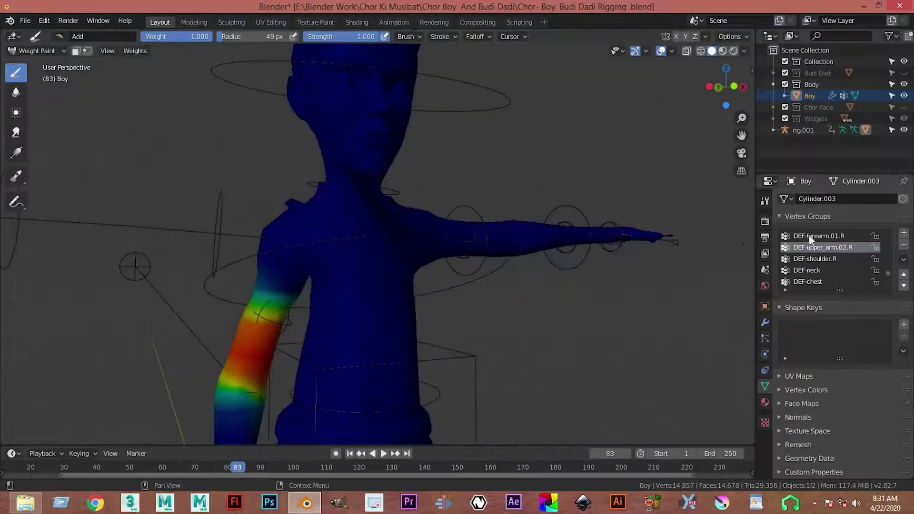
pyautogui.moveTo(571, 286); pyautogui.dragTo(429, 286, button='middle')
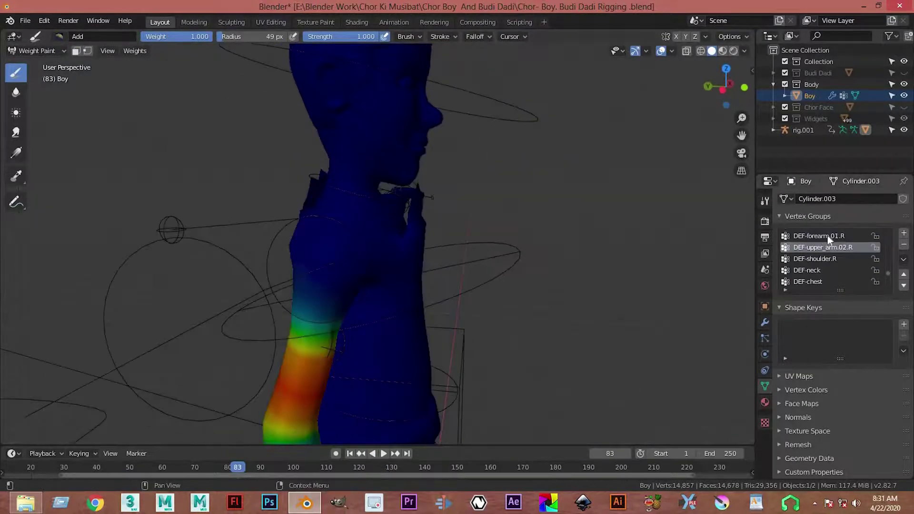
pyautogui.keyDown('ctrl'); pyautogui.scroll(-3, 821, 236); pyautogui.keyUp('ctrl')
pyautogui.keyDown('ctrl'); pyautogui.scroll(-1, 821, 236); pyautogui.keyUp('ctrl')
pyautogui.keyDown('ctrl'); pyautogui.scroll(1, 821, 236); pyautogui.keyUp('ctrl')
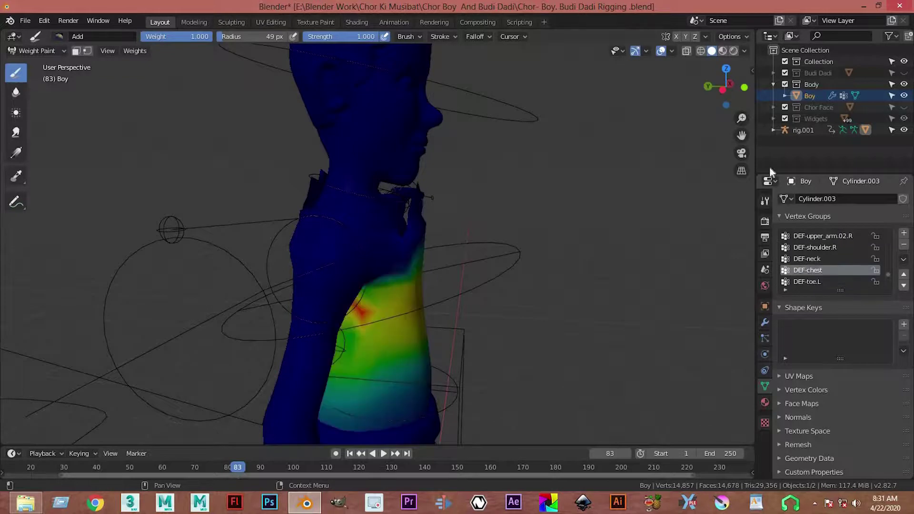
# Paint DEF-chest weight onto the collar area just below the neck.
pyautogui.moveTo(619, 191); pyautogui.dragTo(398, 230, button='middle')
pyautogui.scroll(3, 398, 230)
pyautogui.moveTo(435, 270)
pyautogui.mouseDown(button='middle')
pyautogui.moveTo(484, 309)
pyautogui.moveTo(384, 250)
pyautogui.moveTo(170, 284)
pyautogui.moveTo(443, 254)
pyautogui.moveTo(510, 281)
pyautogui.moveTo(383, 184)
pyautogui.moveTo(440, 200)
pyautogui.moveTo(490, 270)
pyautogui.moveTo(499, 228)
pyautogui.mouseUp(button='middle')
pyautogui.moveTo(503, 269); pyautogui.dragTo(428, 266, button='middle')
pyautogui.moveTo(443, 324)
pyautogui.mouseDown(button='middle')
pyautogui.moveTo(214, 198)
pyautogui.moveTo(252, 212)
pyautogui.moveTo(279, 173)
pyautogui.moveTo(263, 218)
pyautogui.moveTo(214, 196)
pyautogui.moveTo(178, 196)
pyautogui.mouseUp(button='middle')
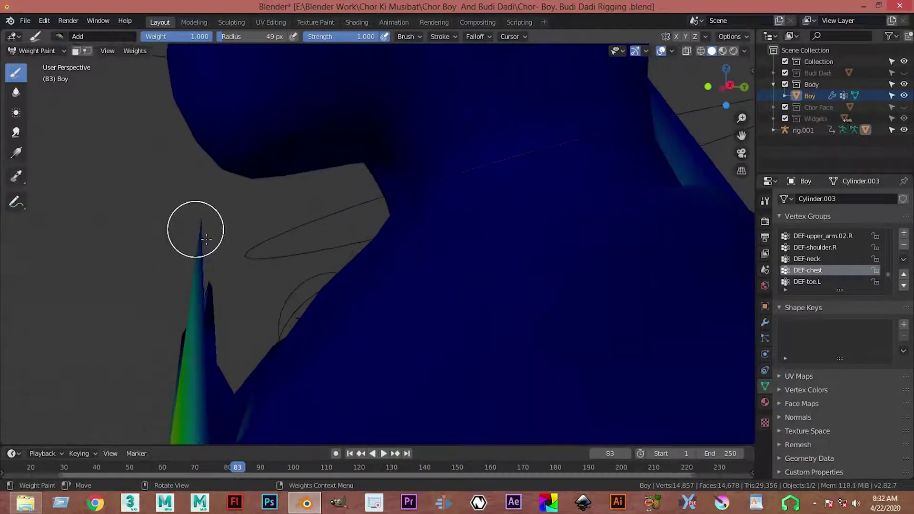
pyautogui.moveTo(206, 238); pyautogui.dragTo(166, 238, button='middle')
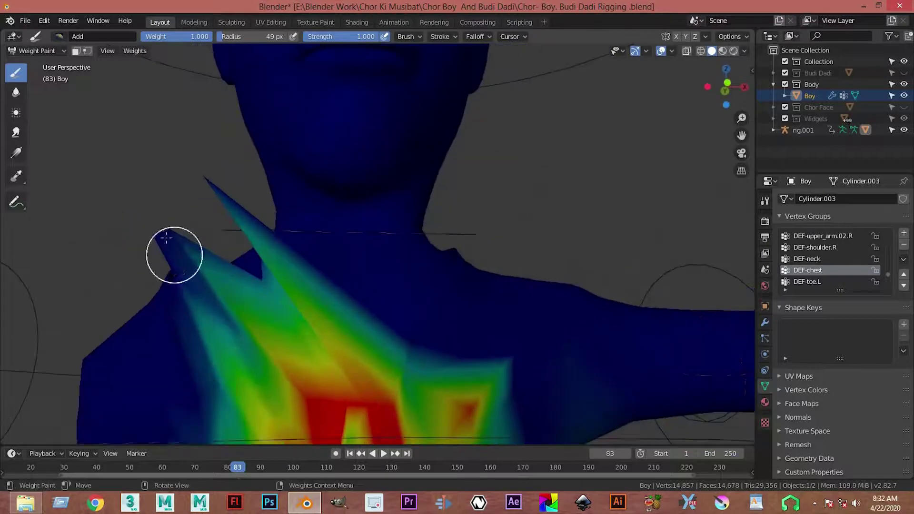
pyautogui.moveTo(167, 238); pyautogui.dragTo(236, 272)
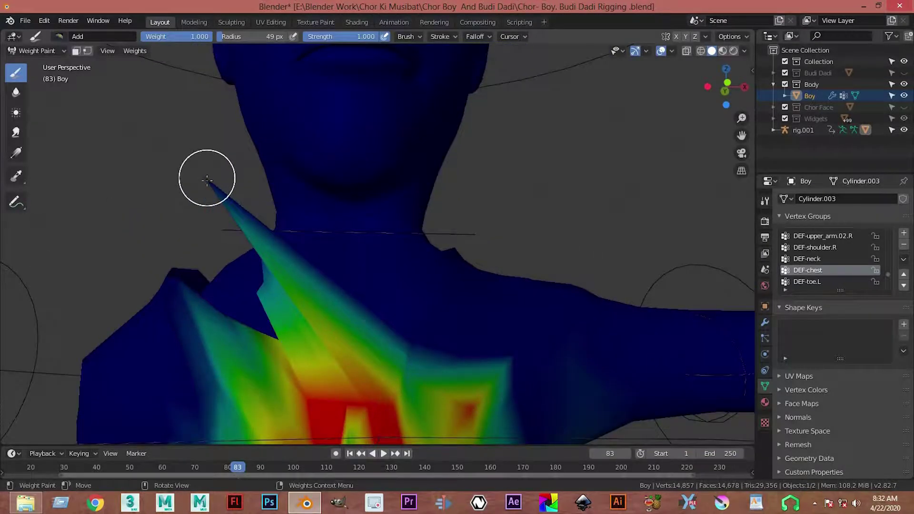
pyautogui.press('Tab')
# Compare the selected faces below the neck against the DEF-chest weight map.
pyautogui.moveTo(344, 364); pyautogui.dragTo(366, 310, button='middle')
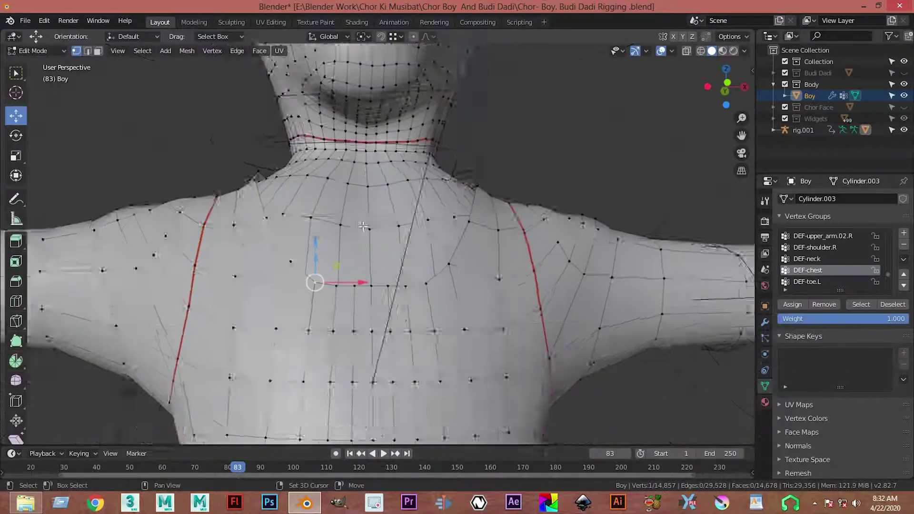
pyautogui.scroll(2, 366, 310)
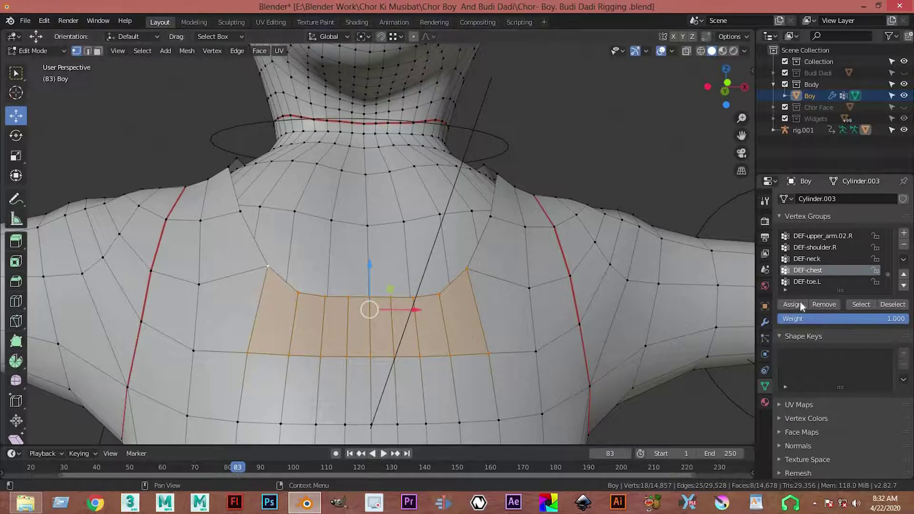
pyautogui.press('Tab')
pyautogui.moveTo(422, 308); pyautogui.dragTo(465, 322, button='middle')
pyautogui.press('Tab')
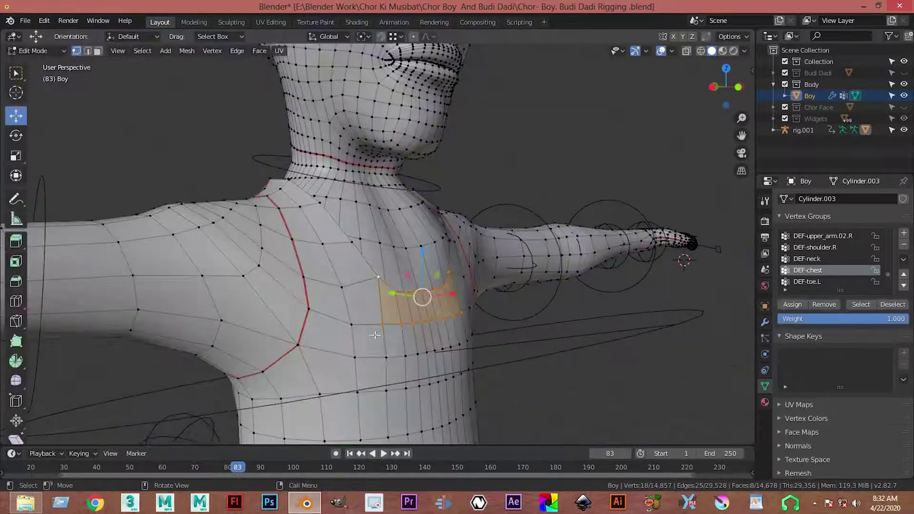
pyautogui.scroll(1, 391, 268)
pyautogui.scroll(3, 390, 267)
pyautogui.scroll(1, 390, 267)
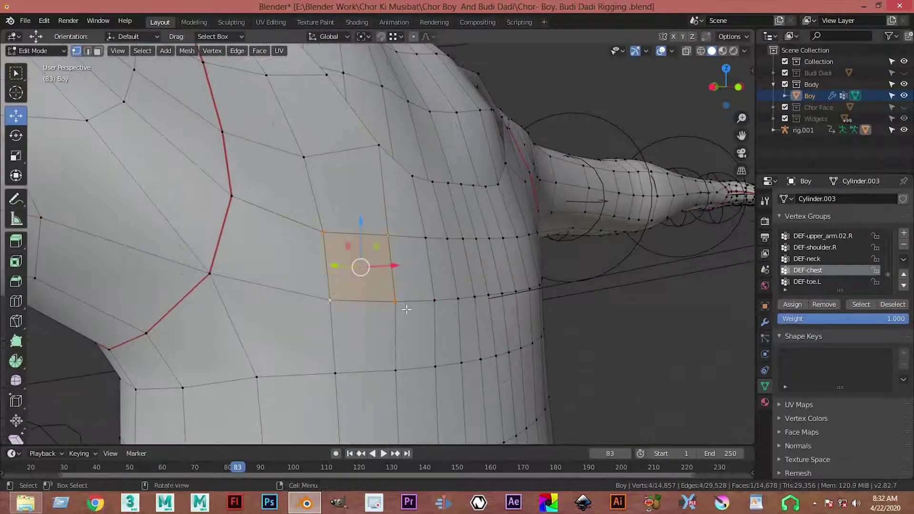
pyautogui.moveTo(406, 309); pyautogui.dragTo(319, 271, button='middle')
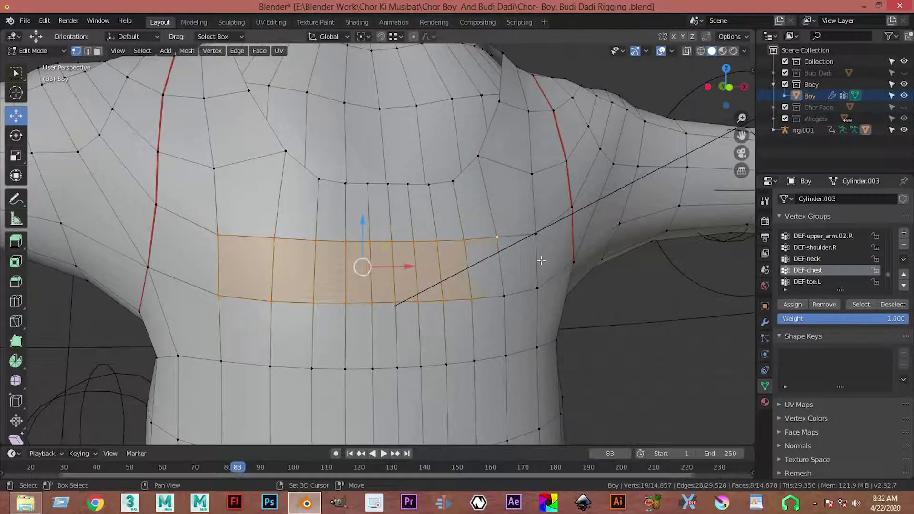
# Assign the below-neck faces DEF-chest weight 1.000 and check the solid red band from several angles.
pyautogui.click(790, 304)
pyautogui.press('Tab')
pyautogui.moveTo(510, 275)
pyautogui.mouseDown(button='middle')
pyautogui.moveTo(445, 317)
pyautogui.moveTo(291, 253)
pyautogui.moveTo(300, 270)
pyautogui.moveTo(401, 259)
pyautogui.moveTo(433, 216)
pyautogui.moveTo(585, 250)
pyautogui.mouseUp(button='middle')
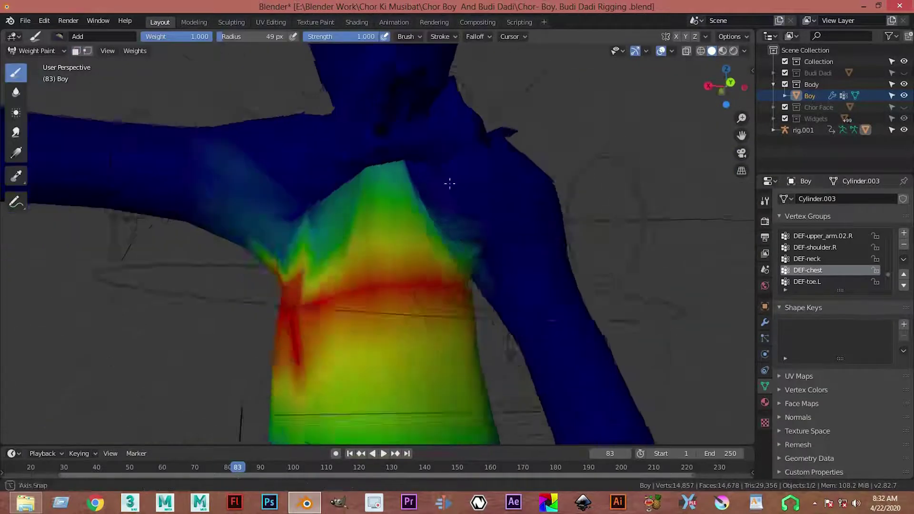
pyautogui.moveTo(448, 181)
pyautogui.mouseDown(button='middle')
pyautogui.moveTo(462, 261)
pyautogui.moveTo(533, 310)
pyautogui.moveTo(404, 292)
pyautogui.mouseUp(button='middle')
pyautogui.press('Tab')
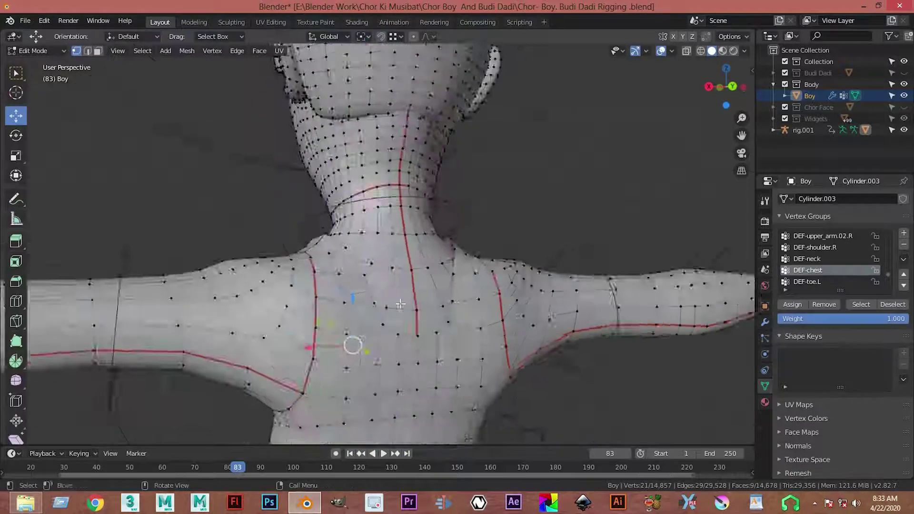
pyautogui.scroll(2, 345, 267)
pyautogui.moveTo(346, 285); pyautogui.dragTo(346, 224, button='middle')
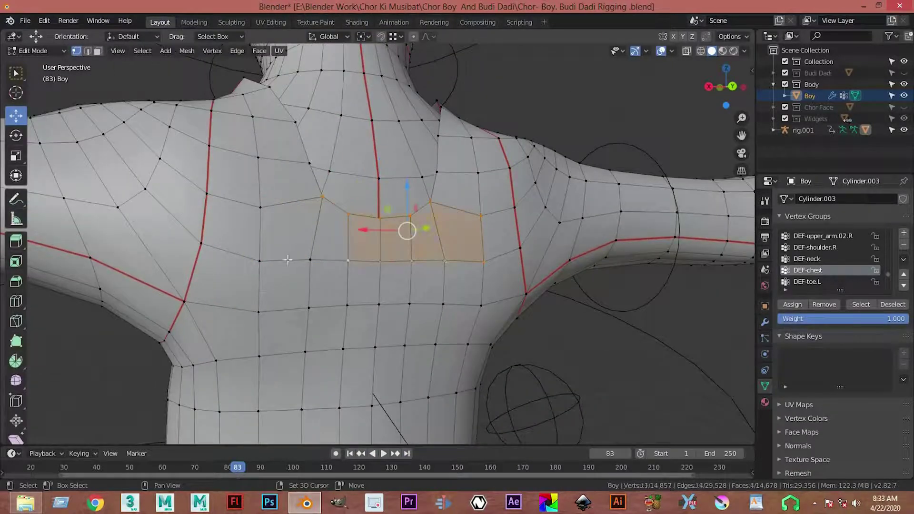
pyautogui.press('Tab')
pyautogui.moveTo(448, 296)
pyautogui.mouseDown(button='middle')
pyautogui.moveTo(453, 312)
pyautogui.moveTo(417, 265)
pyautogui.moveTo(398, 272)
pyautogui.moveTo(392, 198)
pyautogui.moveTo(626, 257)
pyautogui.moveTo(190, 235)
pyautogui.moveTo(524, 244)
pyautogui.moveTo(457, 316)
pyautogui.moveTo(393, 188)
pyautogui.moveTo(367, 167)
pyautogui.mouseUp(button='middle')
pyautogui.press('Tab')
pyautogui.press('Tab')
pyautogui.press('Tab')
pyautogui.moveTo(394, 213)
pyautogui.mouseDown(button='middle')
pyautogui.moveTo(381, 247)
pyautogui.moveTo(376, 228)
pyautogui.mouseUp(button='middle')
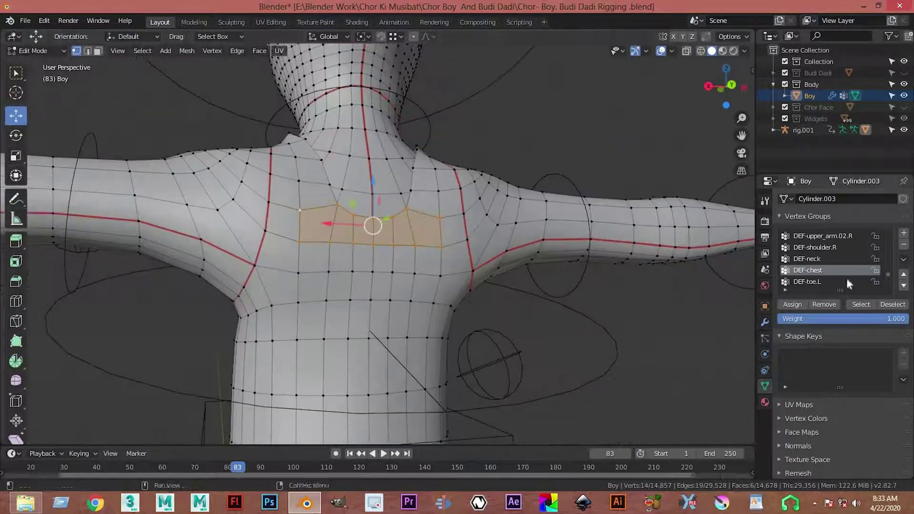
pyautogui.press('Tab')
pyautogui.moveTo(470, 262)
pyautogui.mouseDown(button='middle')
pyautogui.moveTo(323, 320)
pyautogui.moveTo(333, 177)
pyautogui.mouseUp(button='middle')
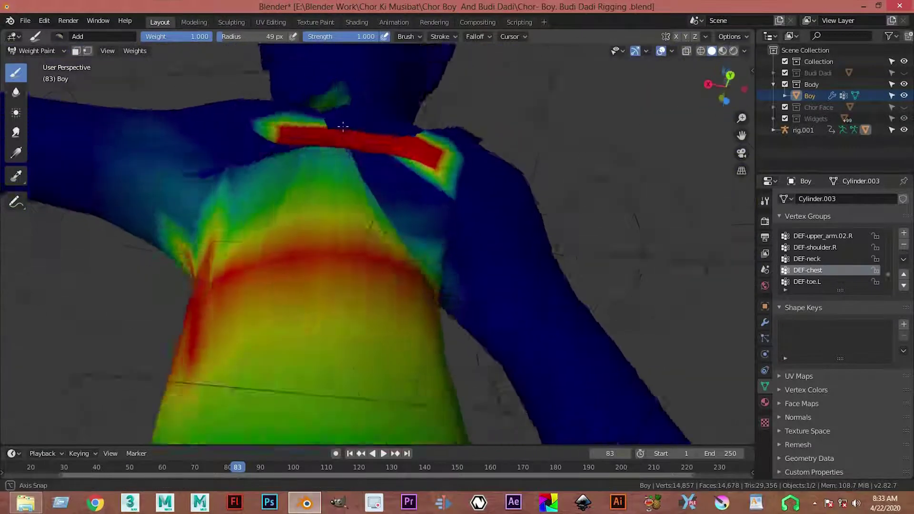
# Switch the Boy mesh to Object Mode, hide and restore it, then re-enter Weight Paint.
pyautogui.press('Tab')
pyautogui.press('Tab')
pyautogui.moveTo(366, 274)
pyautogui.mouseDown(button='middle')
pyautogui.moveTo(377, 113)
pyautogui.moveTo(387, 216)
pyautogui.mouseUp(button='middle')
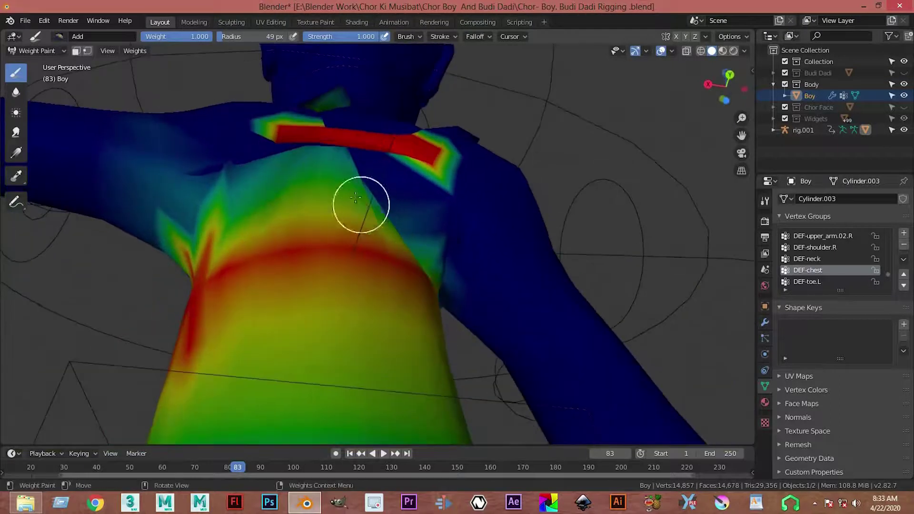
pyautogui.click(37, 51)
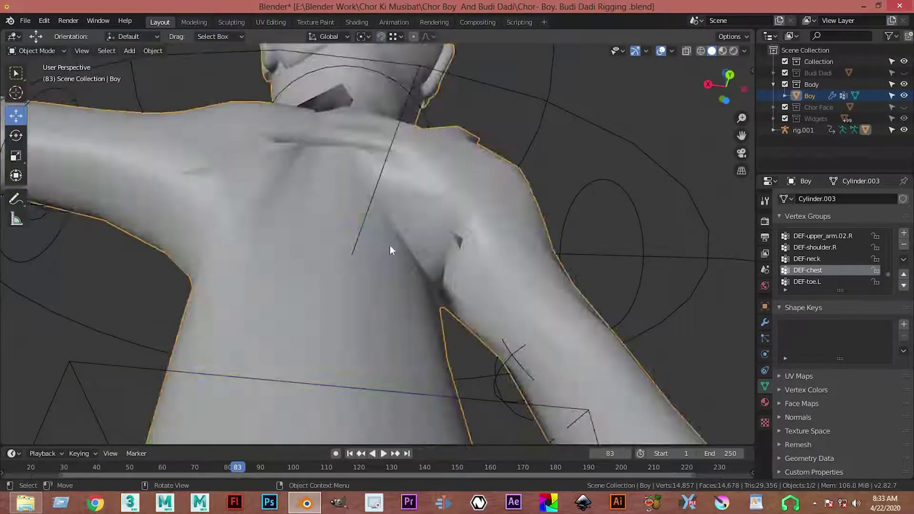
pyautogui.moveTo(389, 244); pyautogui.dragTo(387, 139, button='middle')
pyautogui.moveTo(393, 205); pyautogui.dragTo(382, 261, button='middle')
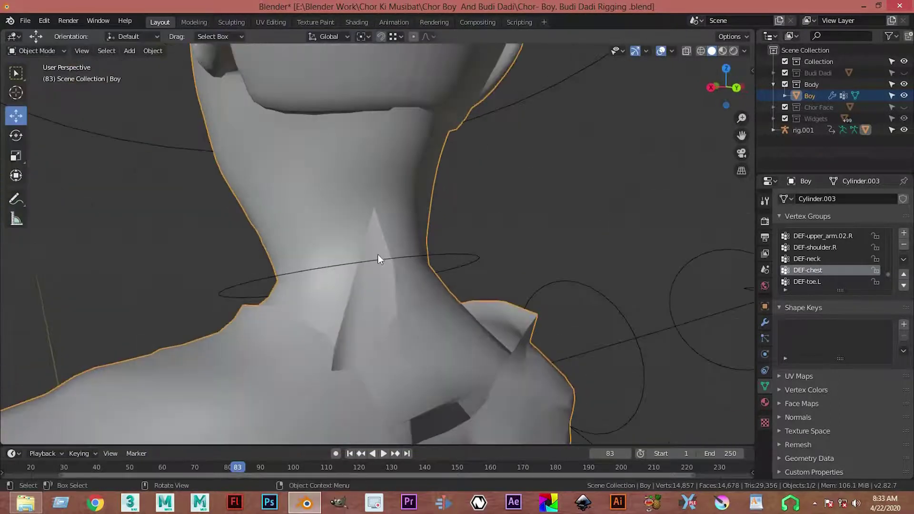
pyautogui.press('1')
pyautogui.hotkey('ctrl', 'z')
pyautogui.hotkey('ctrl', 'Tab')
# Review the green neck weights from side and front views.
pyautogui.moveTo(384, 272)
pyautogui.mouseDown(button='middle')
pyautogui.moveTo(452, 262)
pyautogui.moveTo(360, 270)
pyautogui.moveTo(375, 271)
pyautogui.moveTo(379, 220)
pyautogui.moveTo(474, 275)
pyautogui.mouseUp(button='middle')
pyautogui.moveTo(310, 232)
pyautogui.mouseDown(button='middle')
pyautogui.moveTo(430, 296)
pyautogui.moveTo(421, 255)
pyautogui.mouseUp(button='middle')
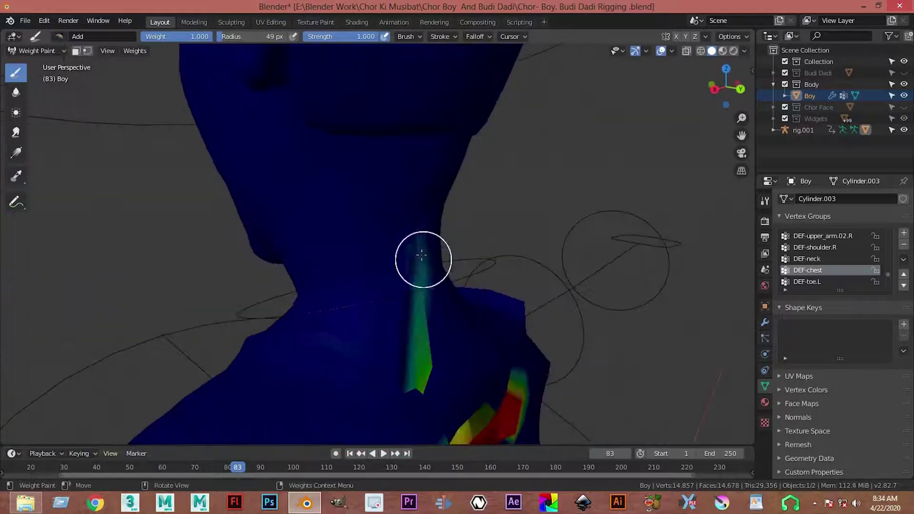
pyautogui.moveTo(419, 309)
pyautogui.mouseDown(button='middle')
pyautogui.moveTo(424, 292)
pyautogui.moveTo(371, 326)
pyautogui.moveTo(577, 392)
pyautogui.moveTo(507, 225)
pyautogui.moveTo(520, 252)
pyautogui.mouseUp(button='middle')
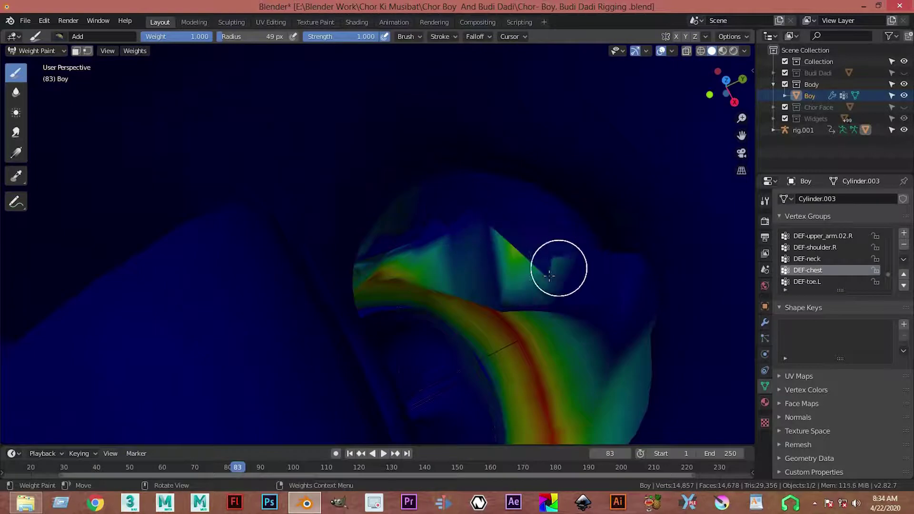
pyautogui.moveTo(581, 298)
pyautogui.mouseDown(button='middle')
pyautogui.moveTo(441, 306)
pyautogui.moveTo(573, 298)
pyautogui.moveTo(428, 286)
pyautogui.mouseUp(button='middle')
pyautogui.press('Tab')
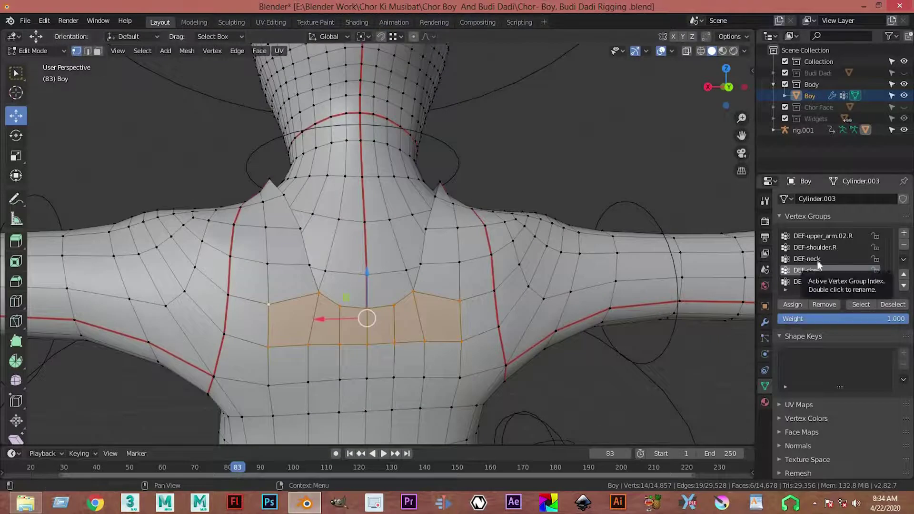
pyautogui.scroll(-4, 87, 143)
# Start a new General scene, discarding unsaved changes to the rigging file.
pyautogui.click(26, 22)
pyautogui.click(147, 30)
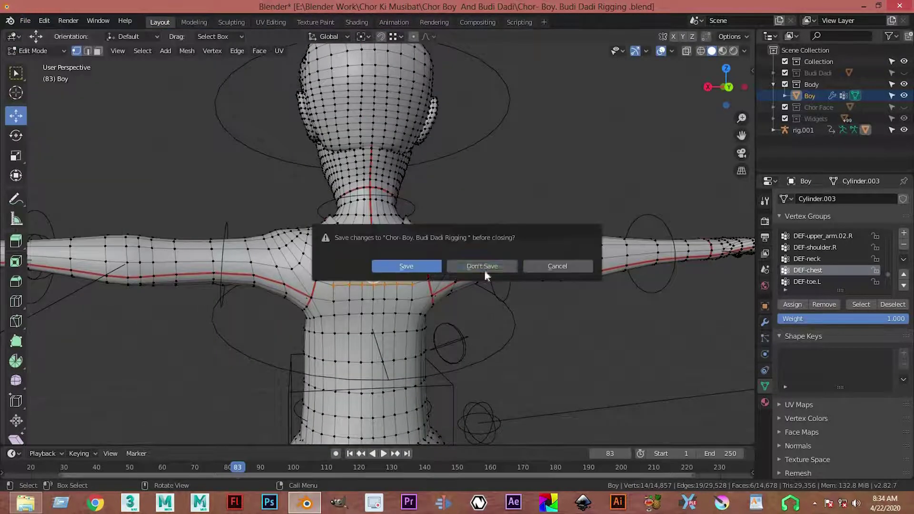
pyautogui.click(471, 269)
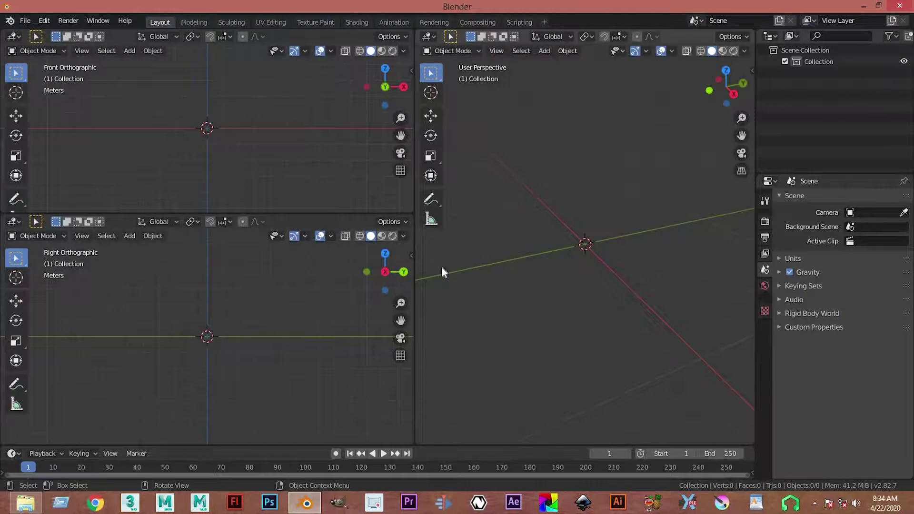
# Minimize the Blender window using its title-bar button.
pyautogui.click(862, 8)
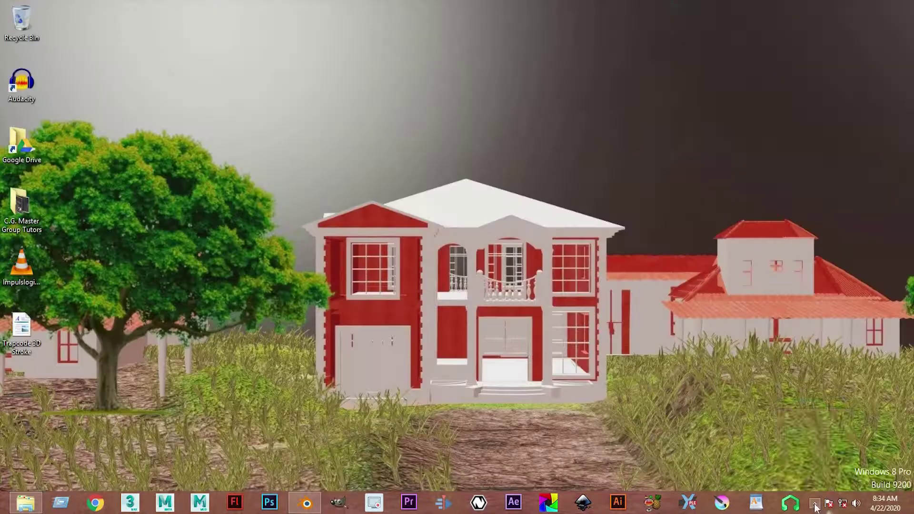